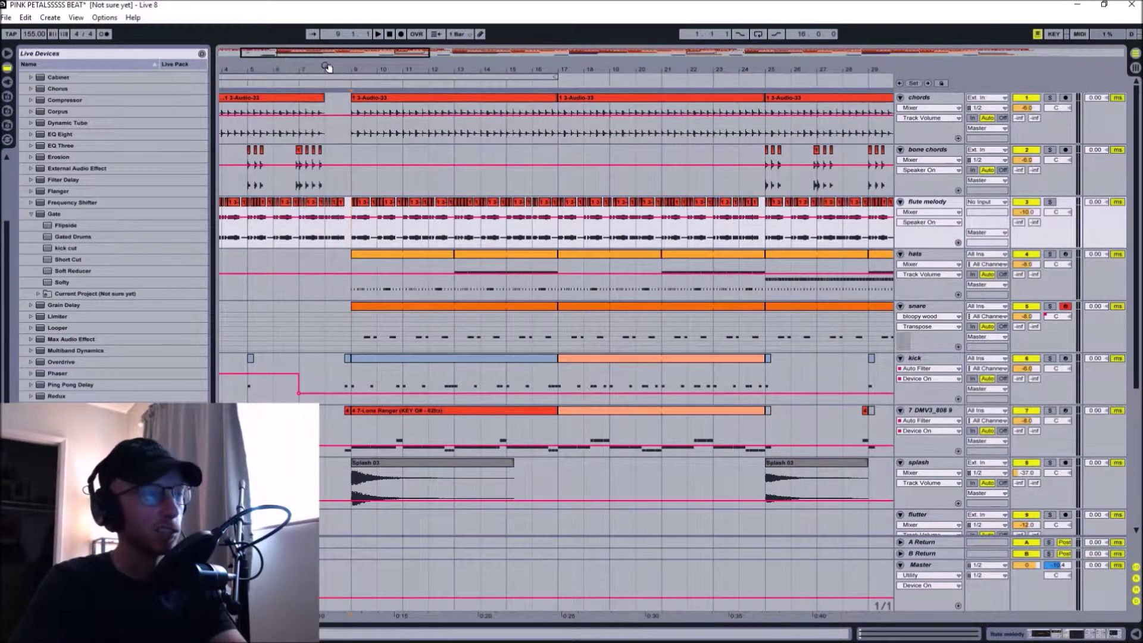
- Play the full arrangement from the chords clip that starts at bar 9, and stop playback after several bars
{"action": "left_click_drag", "start_coordinate": [329, 67], "coordinate": [331, 70]}
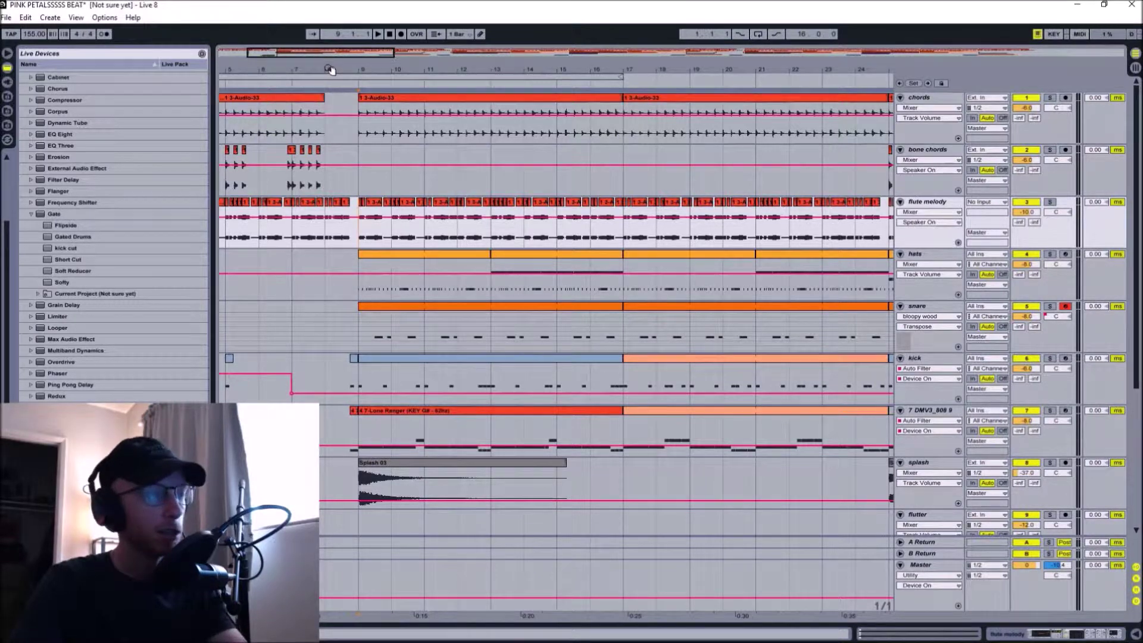
{"action": "left_click_drag", "start_coordinate": [337, 71], "coordinate": [337, 41]}
{"action": "left_click_drag", "start_coordinate": [419, 63], "coordinate": [419, 58]}
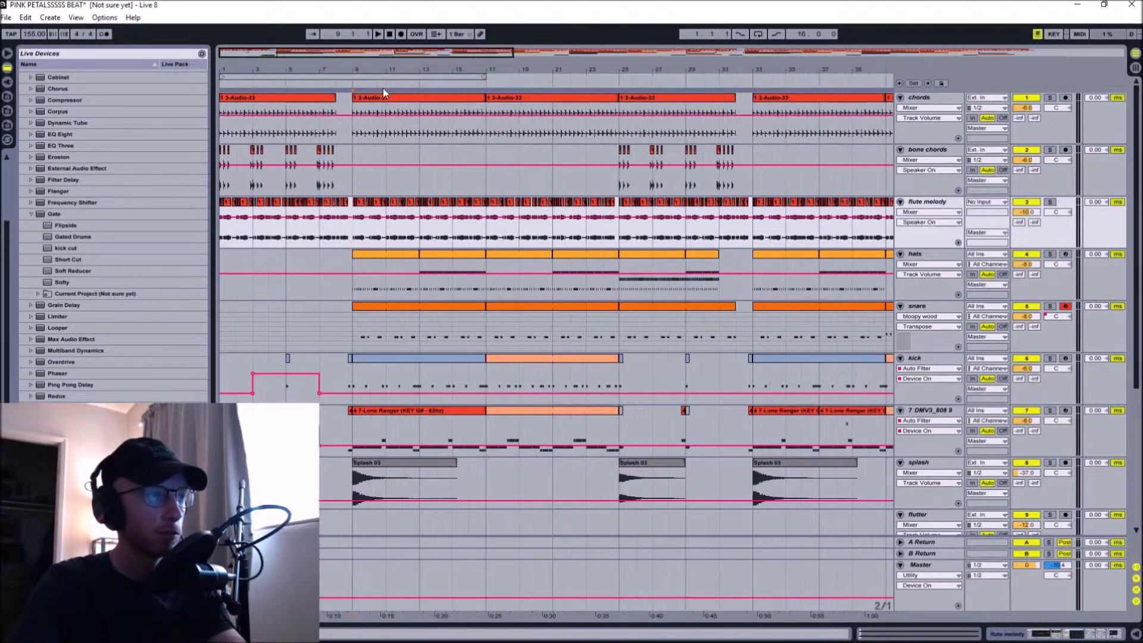
{"action": "left_click", "coordinate": [382, 98]}
{"action": "key", "text": "space"}
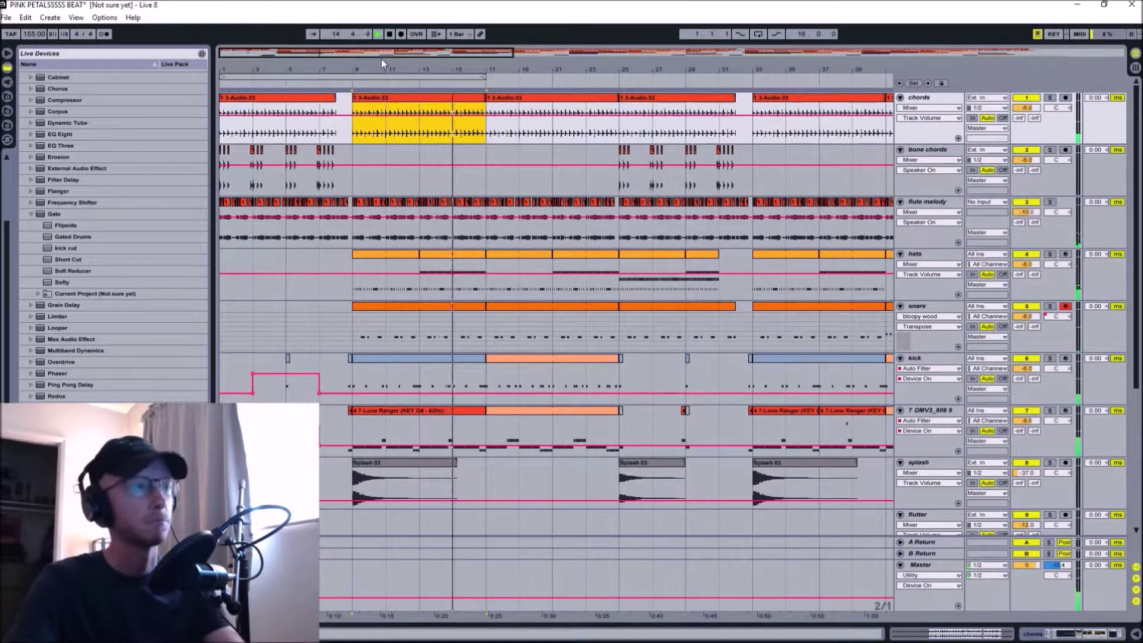
{"action": "left_click_drag", "start_coordinate": [388, 67], "coordinate": [333, 70]}
{"action": "key", "text": "space"}
- Show the flute melody track's devices, solo the track and play it from bar 9
{"action": "left_click", "coordinate": [356, 213]}
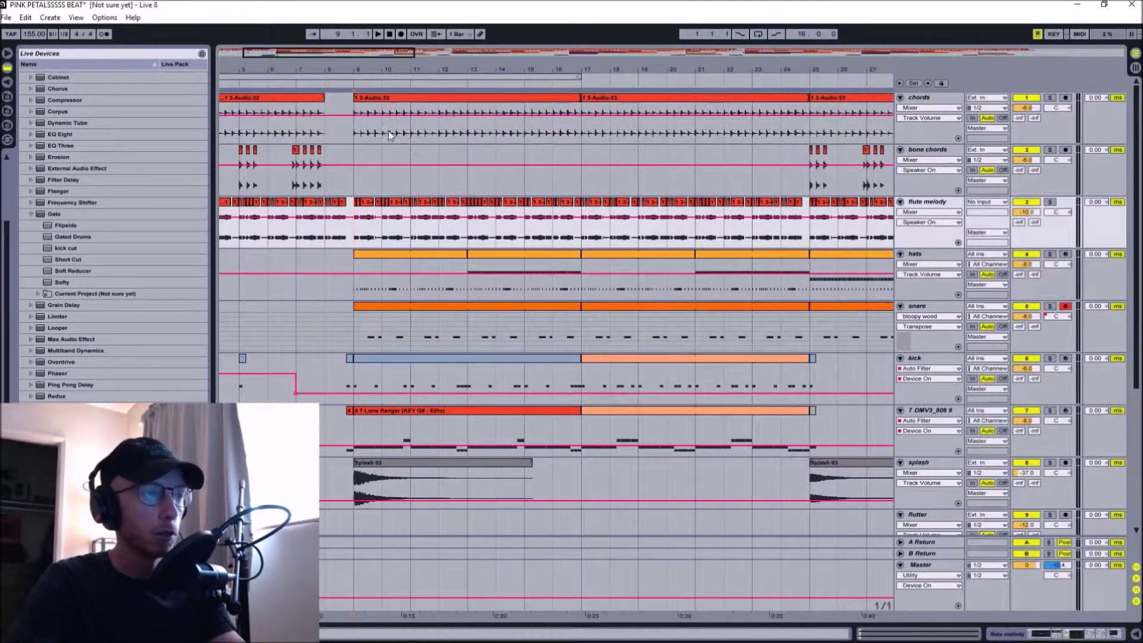
{"action": "double_click", "coordinate": [931, 203]}
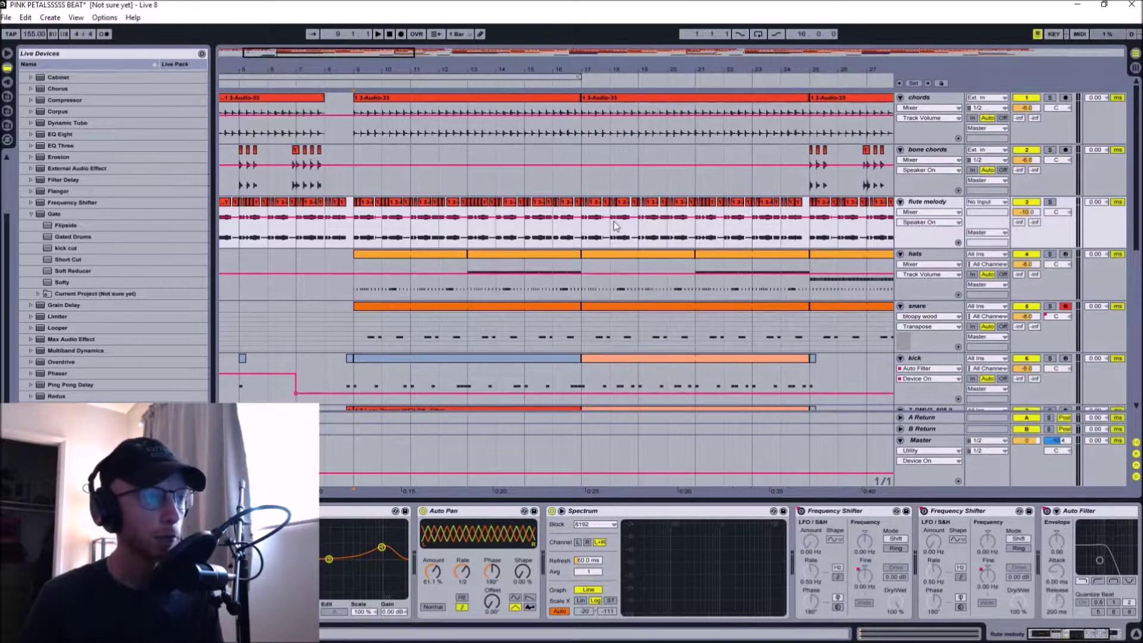
{"action": "left_click_drag", "start_coordinate": [471, 78], "coordinate": [474, 125]}
{"action": "left_click", "coordinate": [1051, 202]}
{"action": "left_click_drag", "start_coordinate": [405, 66], "coordinate": [405, 70]}
{"action": "key", "text": "space"}
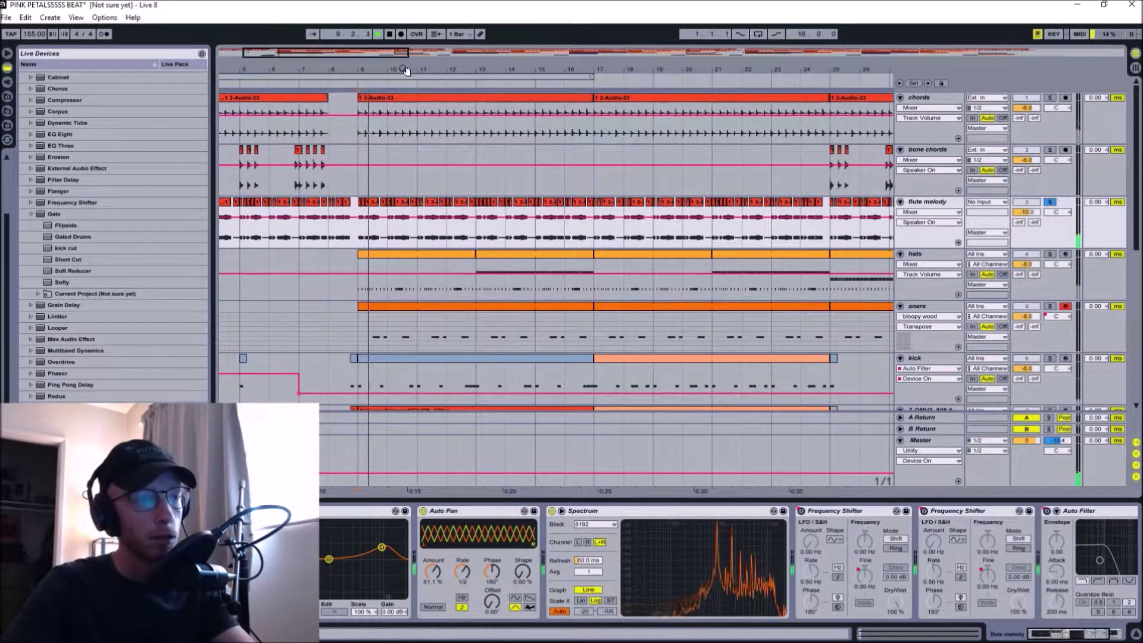
- Unsolo and deactivate the flute melody track, and play the rest of the beat from the chords clip at bar 9
{"action": "left_click", "coordinate": [1051, 204]}
{"action": "left_click", "coordinate": [1029, 203]}
{"action": "left_click_drag", "start_coordinate": [468, 73], "coordinate": [446, 72]}
{"action": "left_click", "coordinate": [448, 97]}
{"action": "key", "text": "space"}
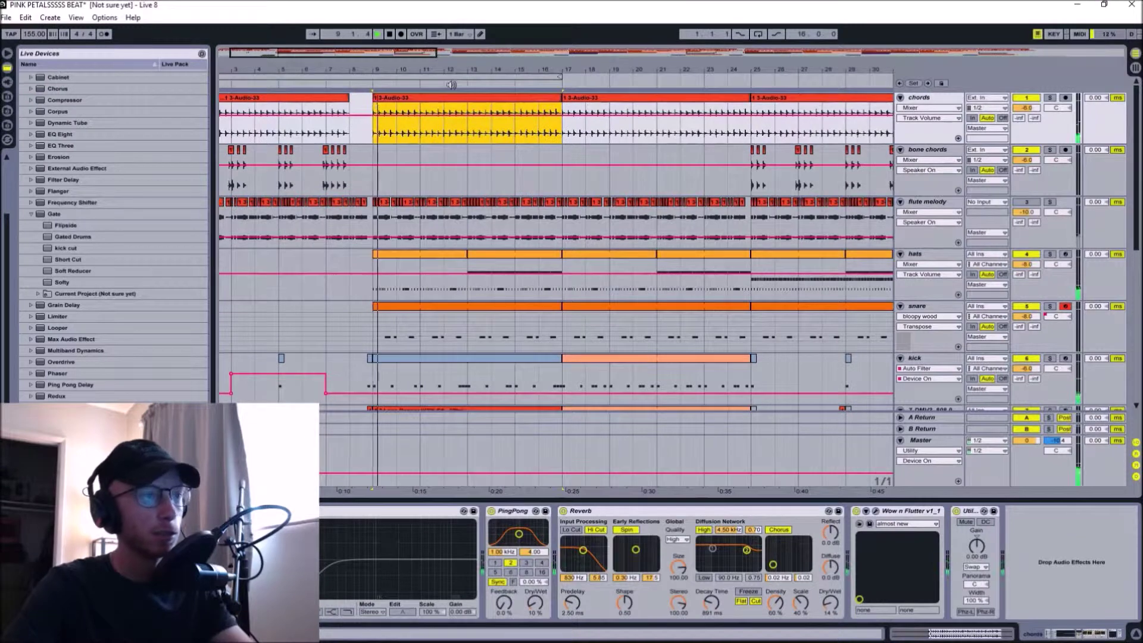
{"action": "left_click_drag", "start_coordinate": [487, 72], "coordinate": [484, 75]}
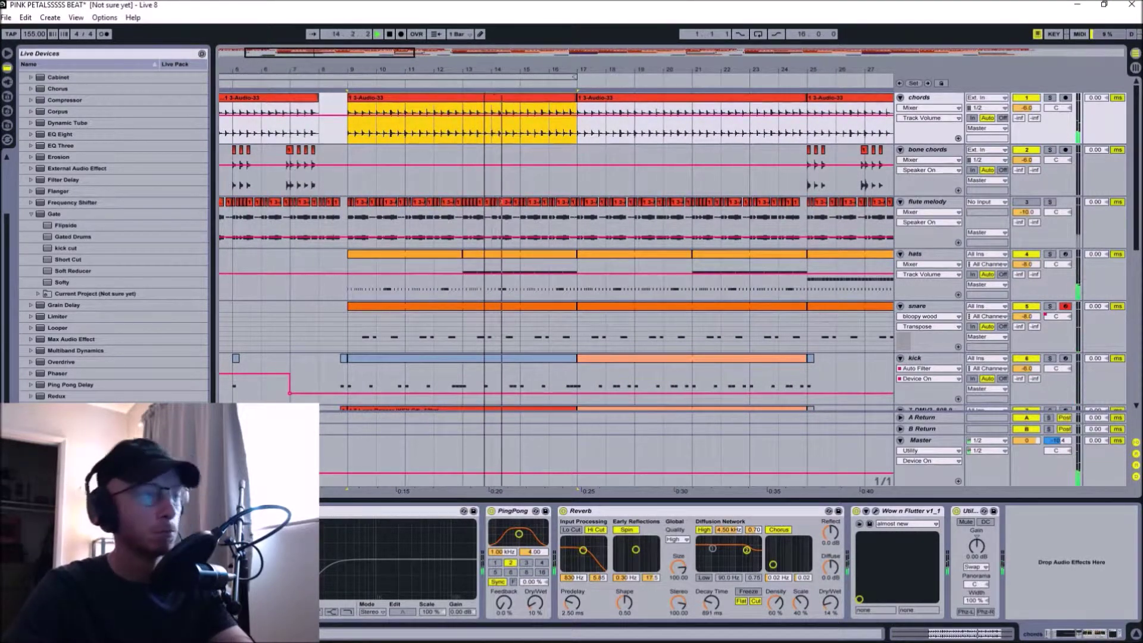
- Play the section starting at the bar 25 chords clip without the flute melody, and stop playback
{"action": "left_click_drag", "start_coordinate": [484, 72], "coordinate": [424, 69]}
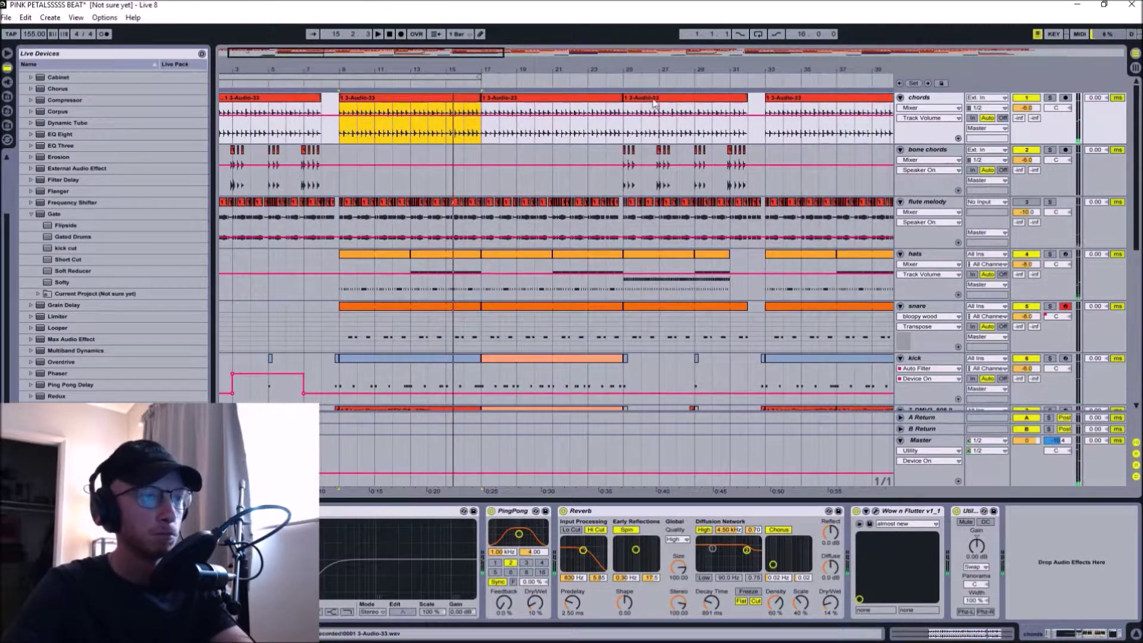
{"action": "left_click", "coordinate": [647, 70]}
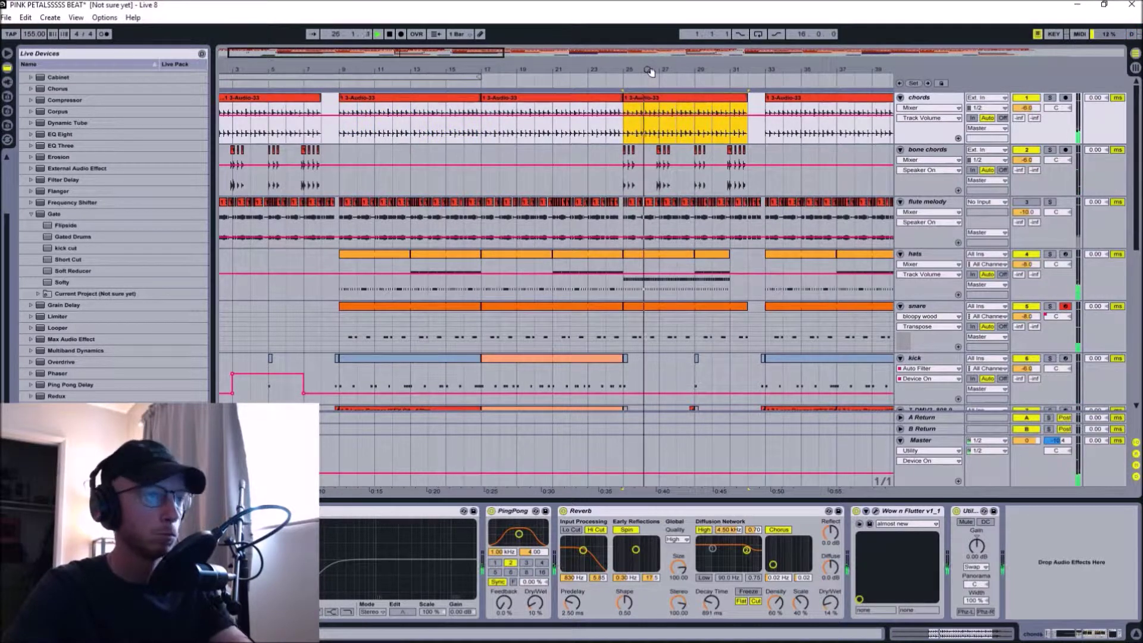
{"action": "left_click_drag", "start_coordinate": [649, 71], "coordinate": [604, 70]}
{"action": "key", "text": "space"}
- Reactivate the flute melody track and place the insert marker at bar 9 in its lane
{"action": "left_click_drag", "start_coordinate": [377, 69], "coordinate": [346, 71]}
{"action": "left_click", "coordinate": [331, 226]}
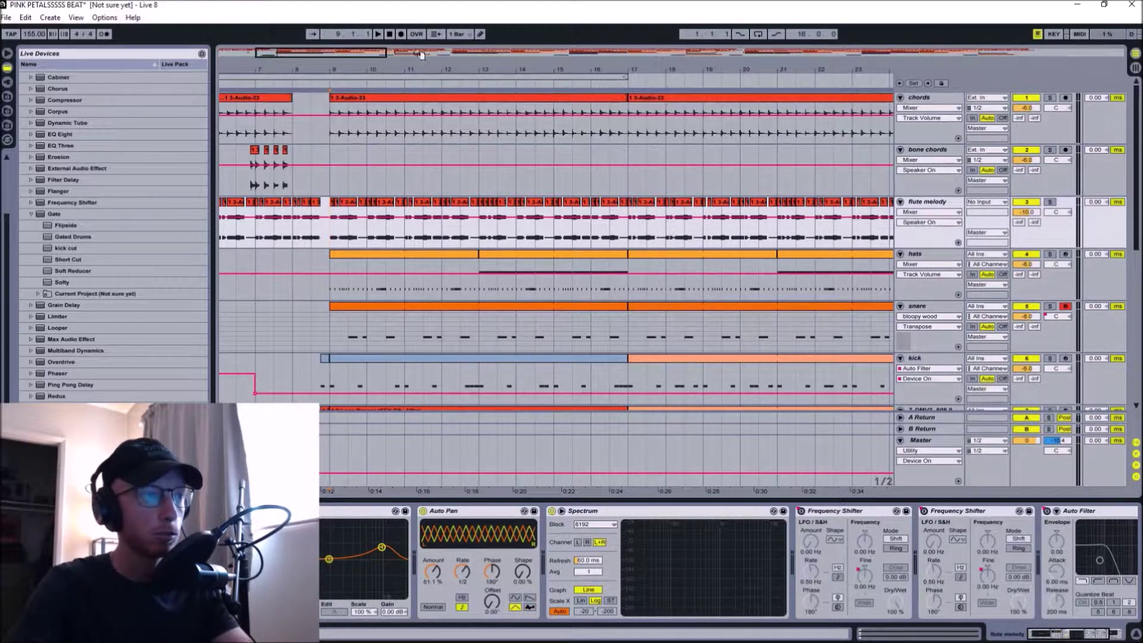
{"action": "left_click_drag", "start_coordinate": [428, 66], "coordinate": [401, 79]}
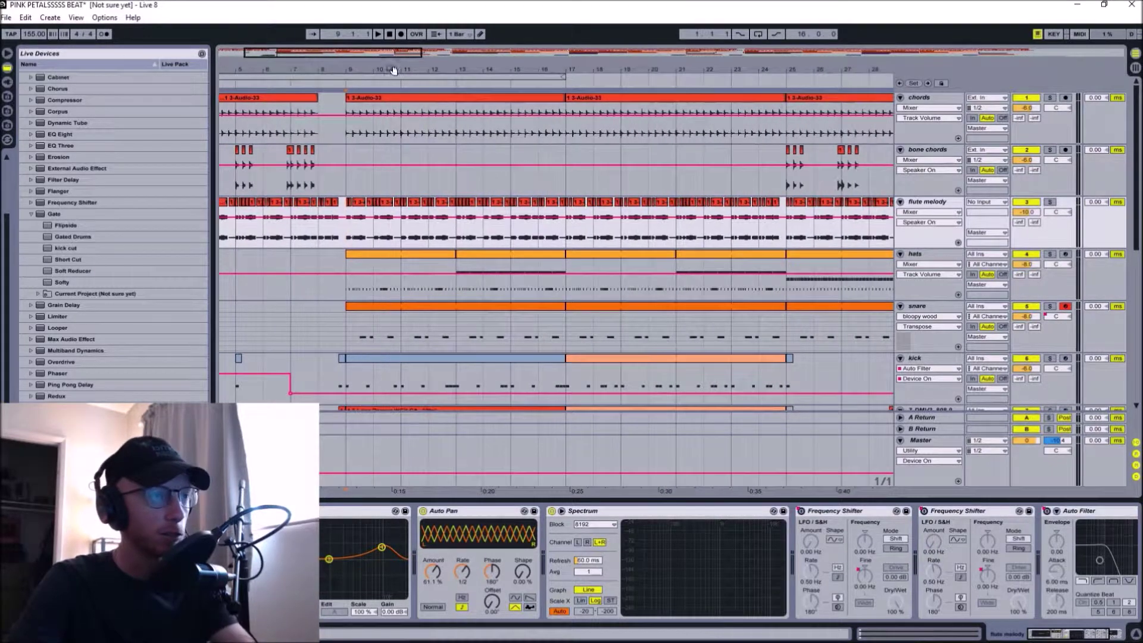
{"action": "left_click_drag", "start_coordinate": [371, 75], "coordinate": [370, 78]}
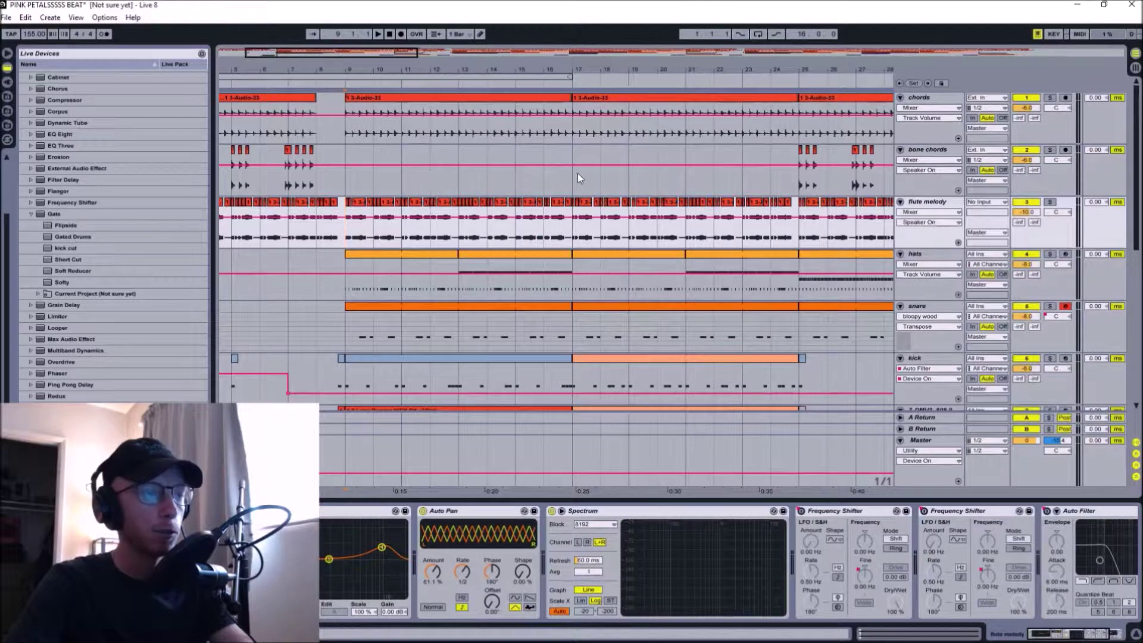
{"action": "scroll", "coordinate": [552, 200], "scroll_direction": "down", "scroll_amount": 5}
{"action": "scroll", "coordinate": [552, 200], "scroll_direction": "up", "scroll_amount": 5}
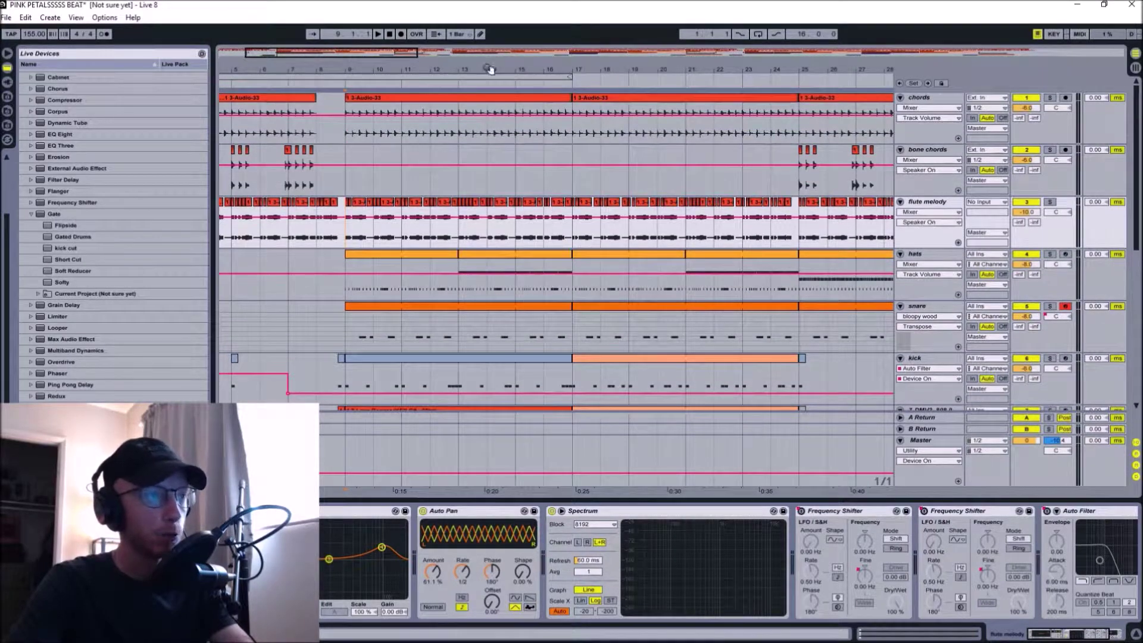
{"action": "left_click_drag", "start_coordinate": [490, 69], "coordinate": [489, 64]}
{"action": "scroll", "coordinate": [505, 291], "scroll_direction": "down", "scroll_amount": 5}
{"action": "scroll", "coordinate": [507, 296], "scroll_direction": "up", "scroll_amount": 5}
{"action": "left_click_drag", "start_coordinate": [459, 67], "coordinate": [501, 80]}
{"action": "left_click_drag", "start_coordinate": [416, 152], "coordinate": [394, 227]}
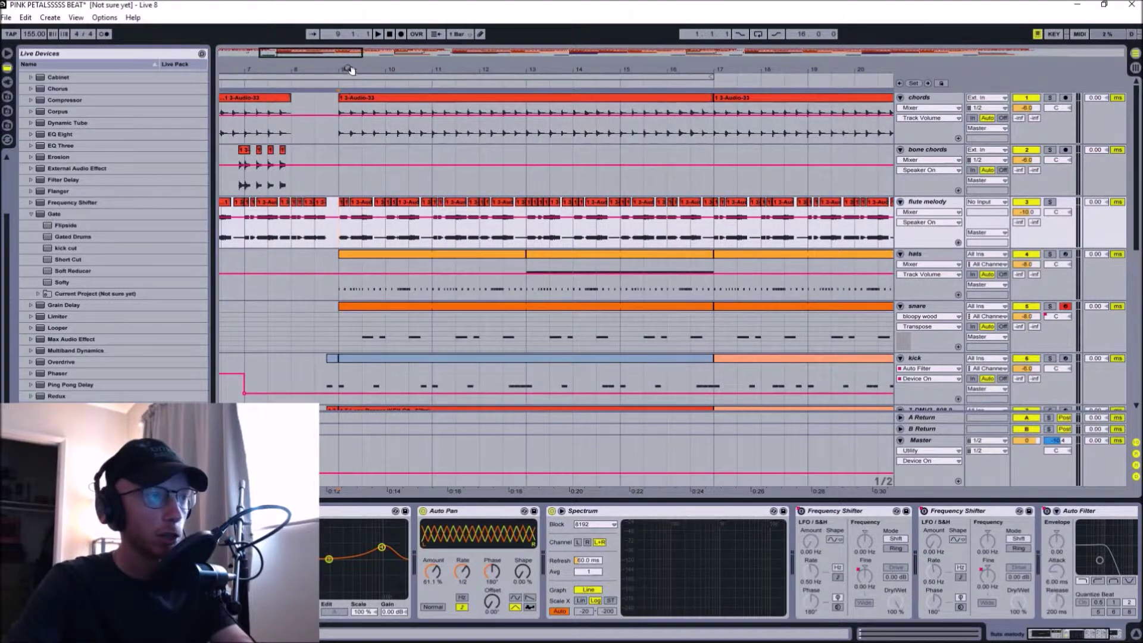
- Solo the flute melody track and play it from its first short clip at bar 9, stopping after about two bars
{"action": "left_click_drag", "start_coordinate": [350, 70], "coordinate": [333, 226]}
{"action": "left_click", "coordinate": [338, 202]}
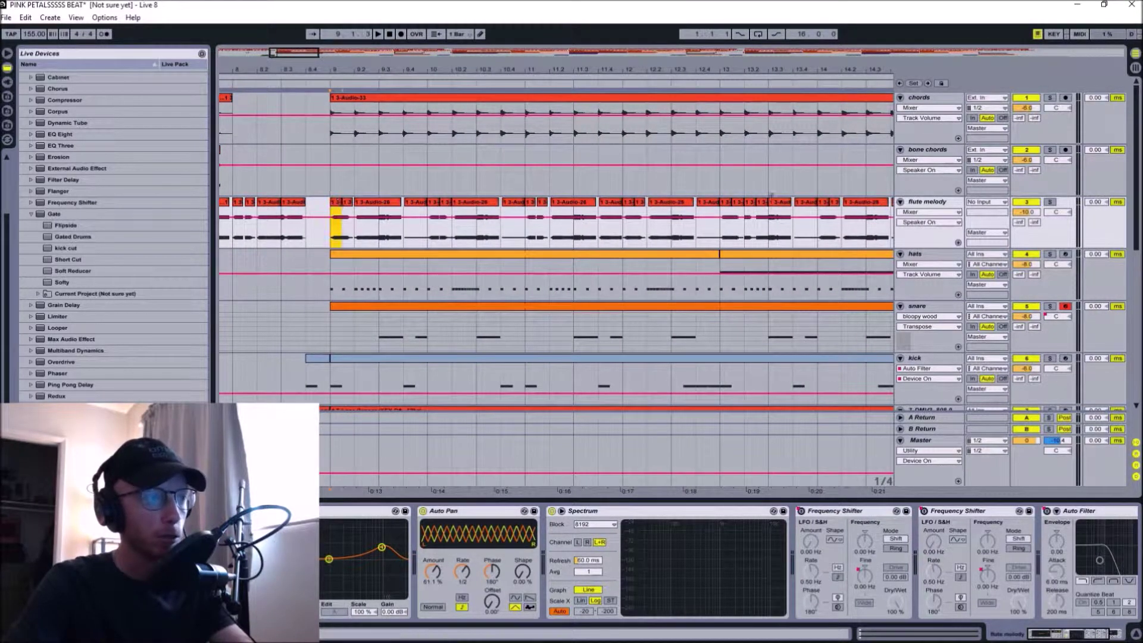
{"action": "key", "text": "space"}
{"action": "left_click_drag", "start_coordinate": [398, 70], "coordinate": [398, 106]}
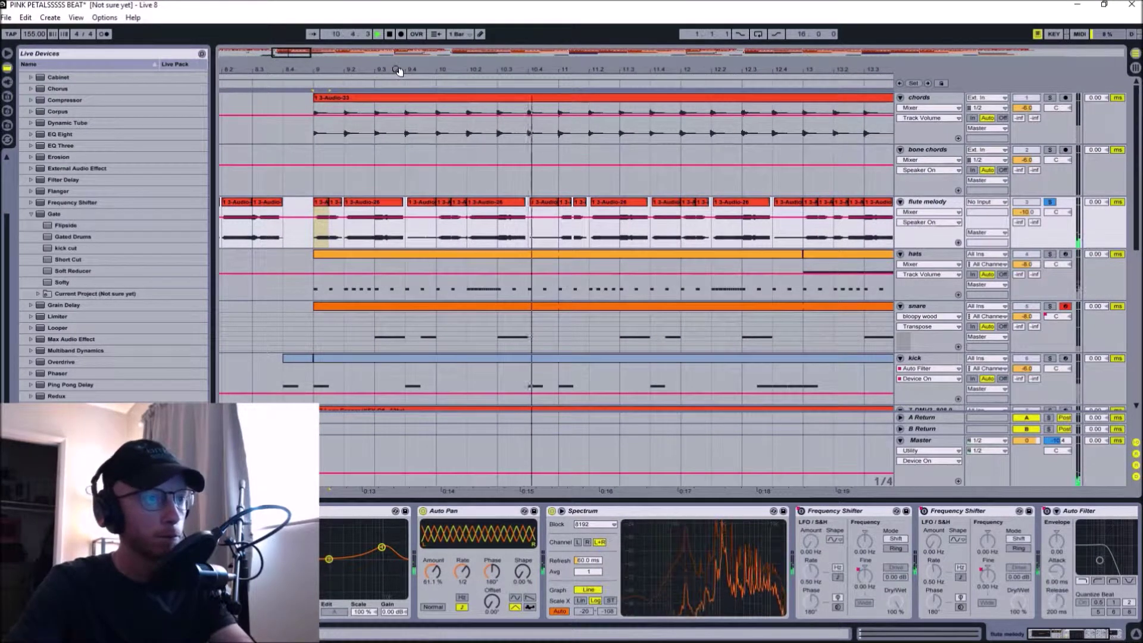
{"action": "key", "text": "space"}
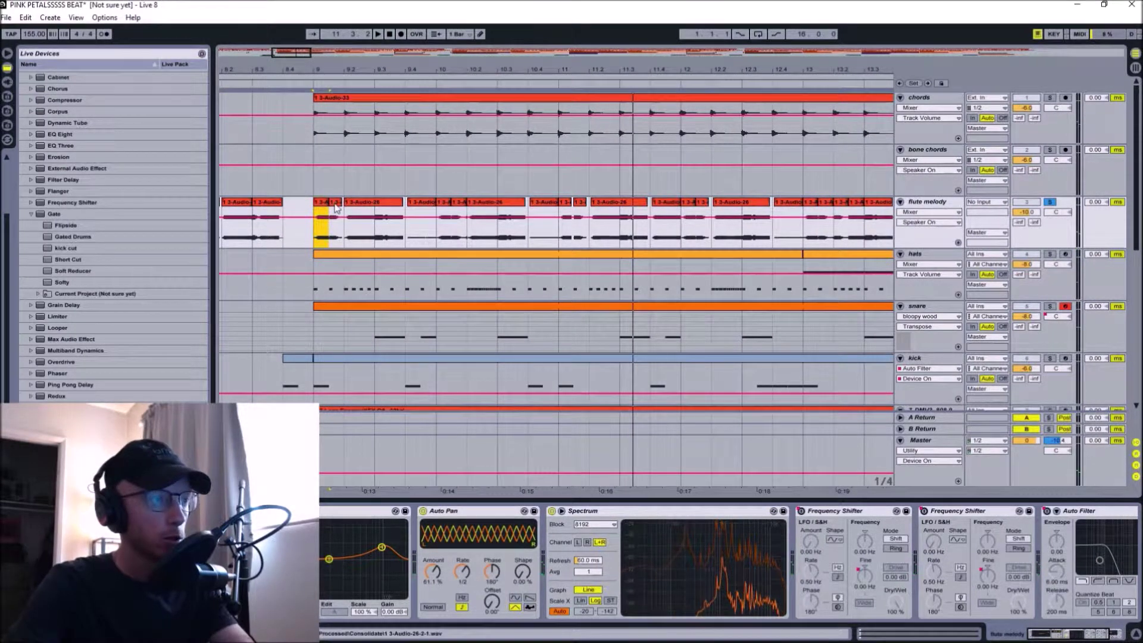
- Open the flute melody clip at bar 9 in the clip view and examine the chopped clips that follow through bar 10
{"action": "left_click", "coordinate": [322, 203]}
{"action": "double_click", "coordinate": [321, 203]}
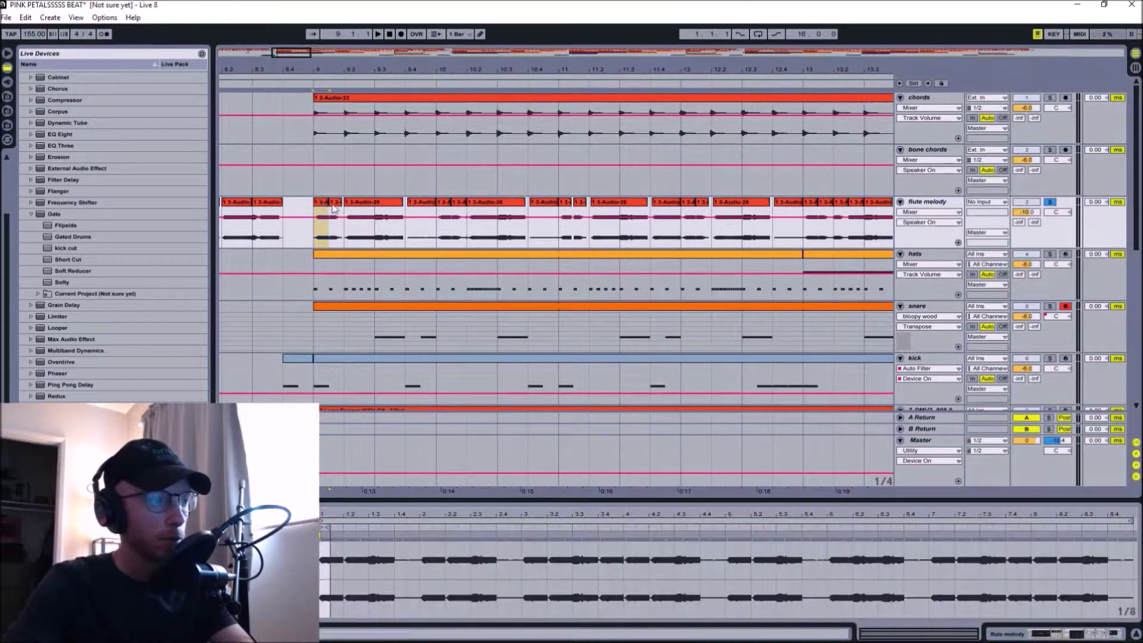
{"action": "left_click", "coordinate": [321, 203]}
{"action": "left_click", "coordinate": [335, 202]}
{"action": "left_click", "coordinate": [370, 202]}
{"action": "left_click", "coordinate": [422, 203]}
{"action": "left_click", "coordinate": [444, 202]}
{"action": "left_click", "coordinate": [482, 205]}
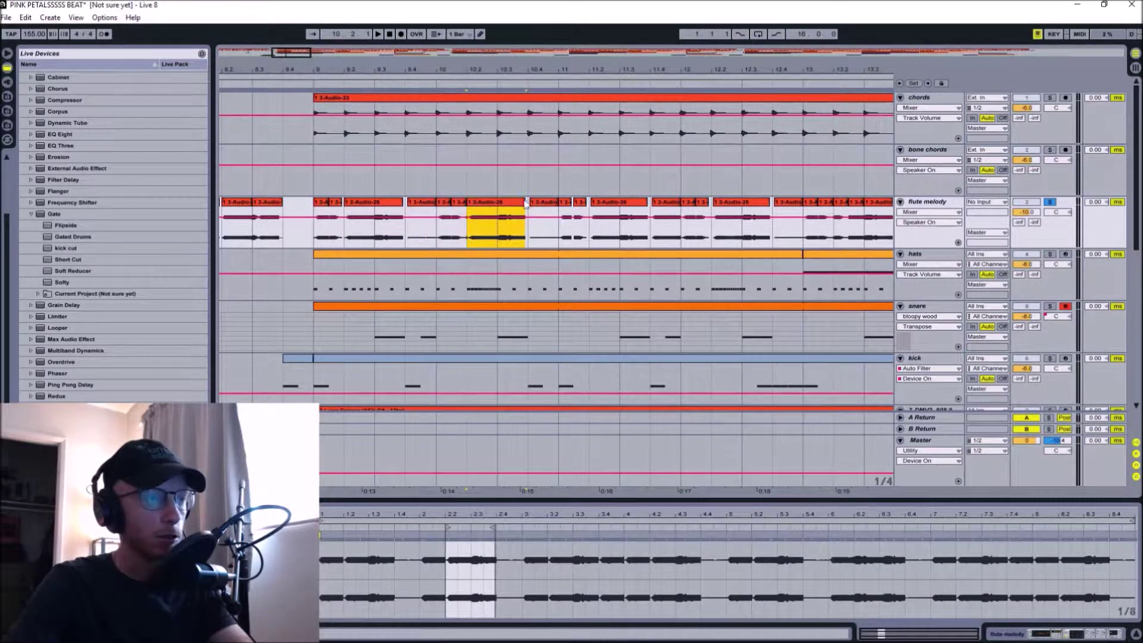
- Replay the soloed flute chops from the bar 9 clip and stop playback
{"action": "left_click", "coordinate": [321, 205]}
{"action": "key", "text": "space"}
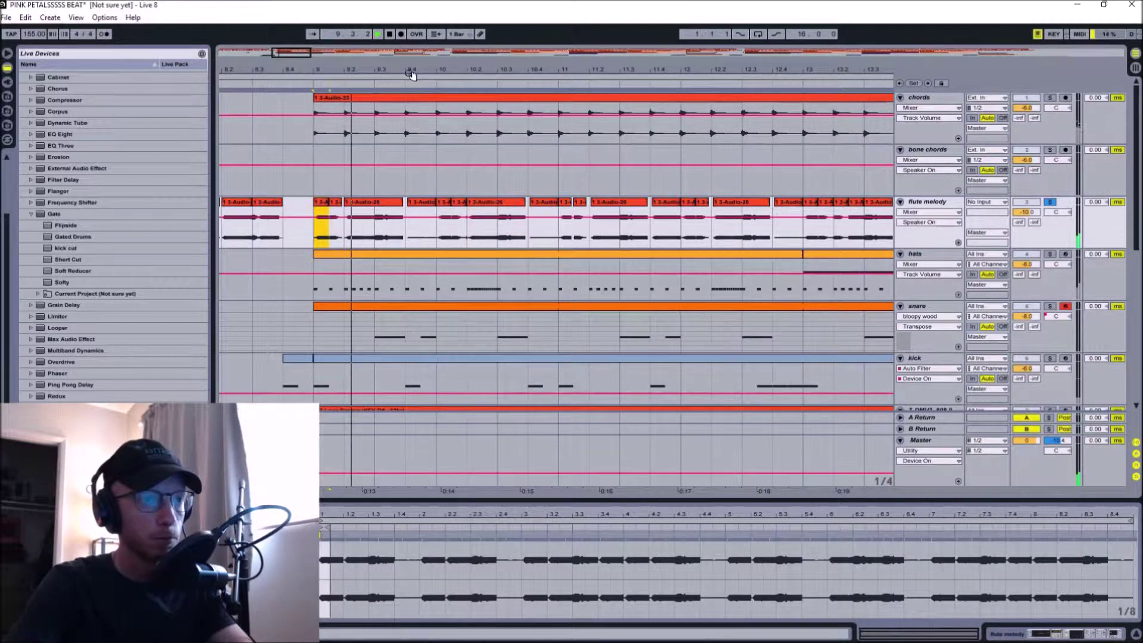
{"action": "key", "text": "space"}
{"action": "scroll", "coordinate": [468, 225], "scroll_direction": "down", "scroll_amount": 2}
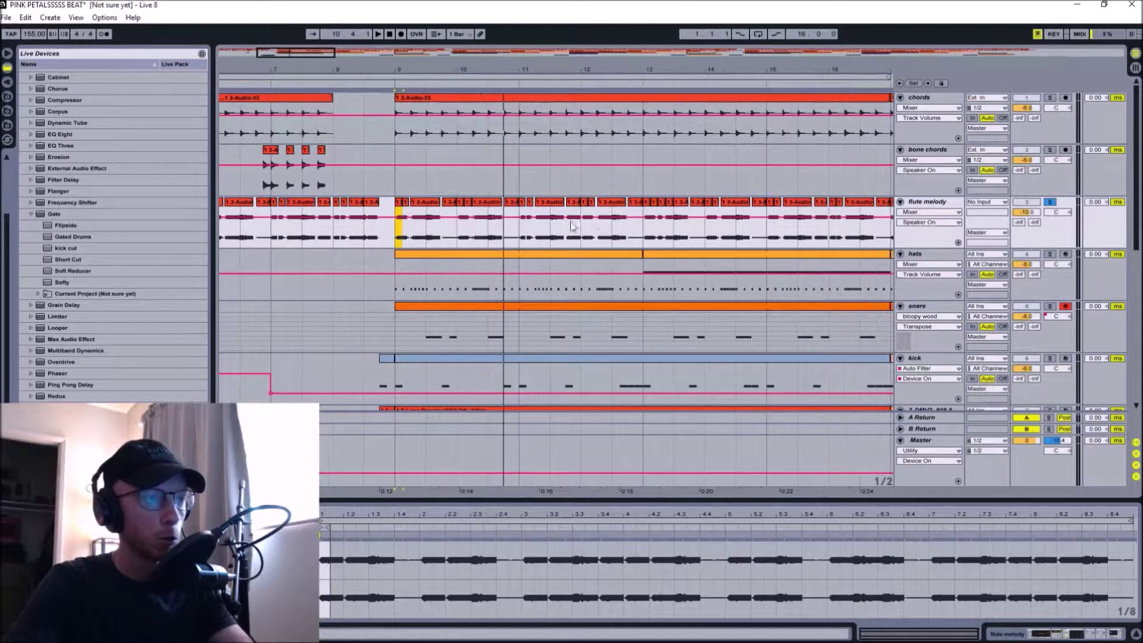
{"action": "left_click_drag", "start_coordinate": [527, 70], "coordinate": [370, 68]}
{"action": "left_click_drag", "start_coordinate": [486, 70], "coordinate": [395, 69]}
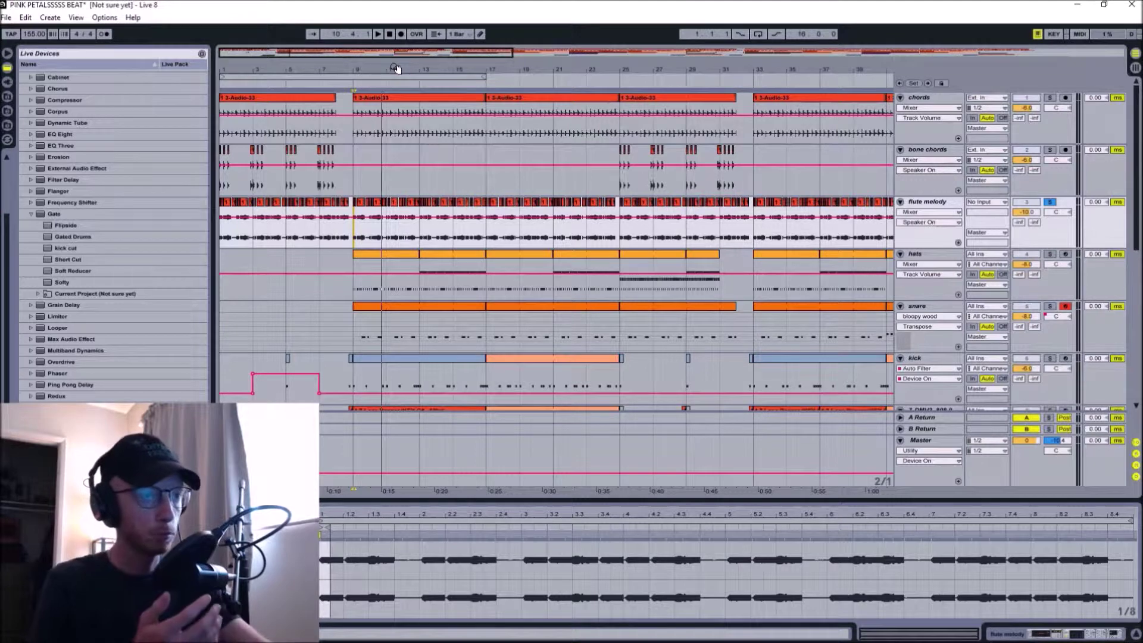
{"action": "left_click", "coordinate": [396, 69]}
{"action": "left_click_drag", "start_coordinate": [396, 69], "coordinate": [436, 94]}
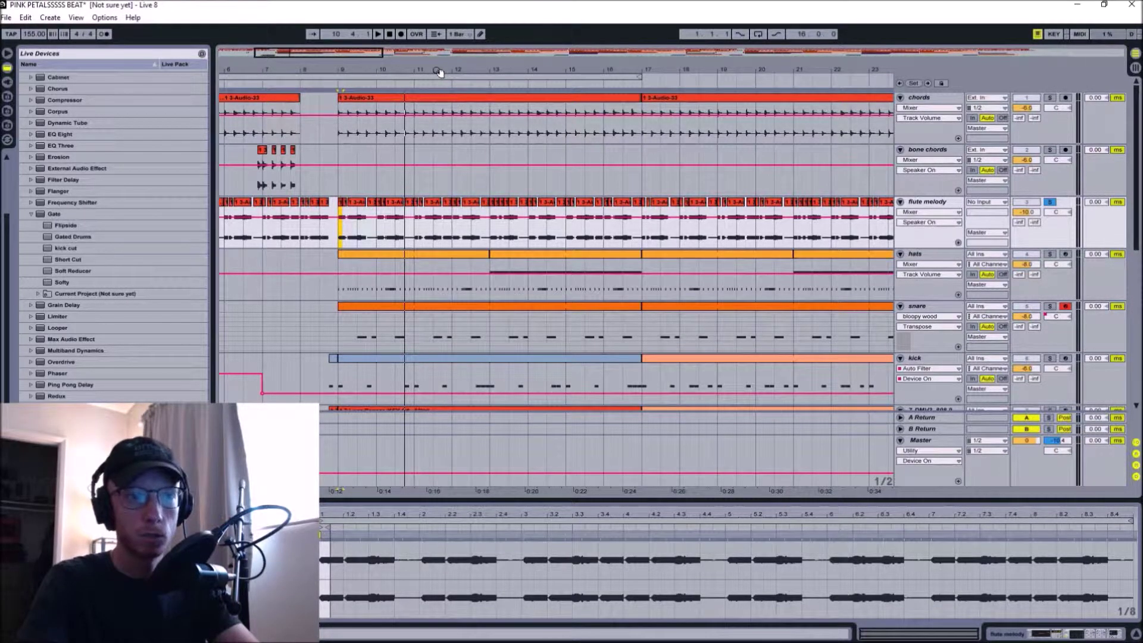
{"action": "mouse_move", "coordinate": [439, 71]}
{"action": "left_mouse_down"}
{"action": "mouse_move", "coordinate": [401, 67]}
{"action": "mouse_move", "coordinate": [461, 73]}
{"action": "left_mouse_up"}
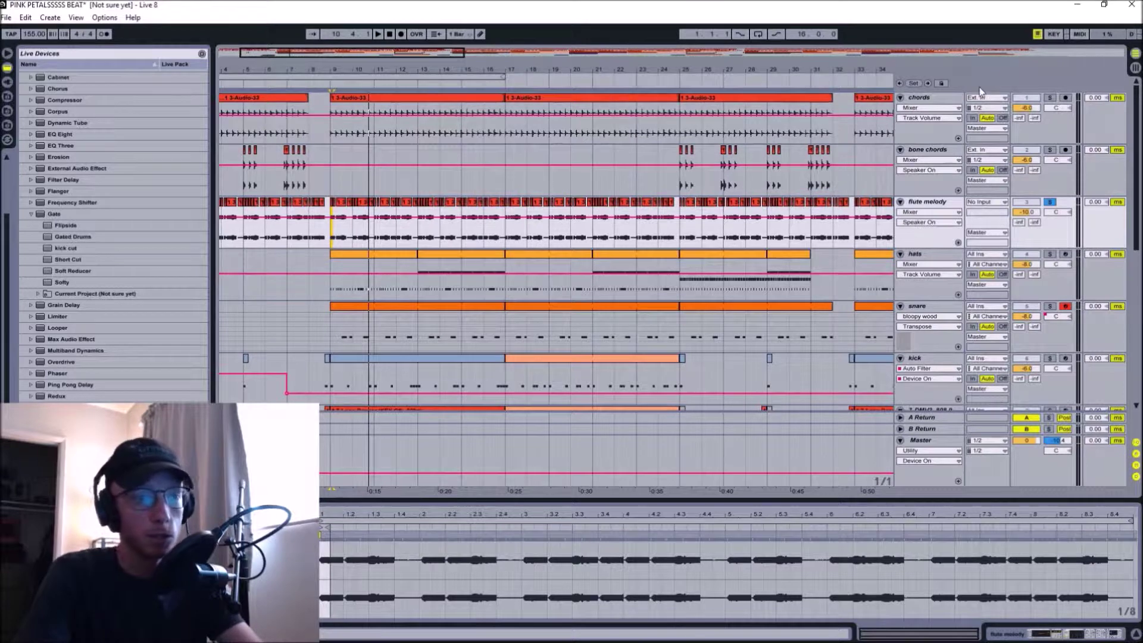
- Unsolo the flute melody, solo the hats track and play it from its first clip at bar 9
{"action": "left_click", "coordinate": [1051, 203]}
{"action": "left_click_drag", "start_coordinate": [362, 70], "coordinate": [353, 76]}
{"action": "scroll", "coordinate": [375, 185], "scroll_direction": "down", "scroll_amount": 3}
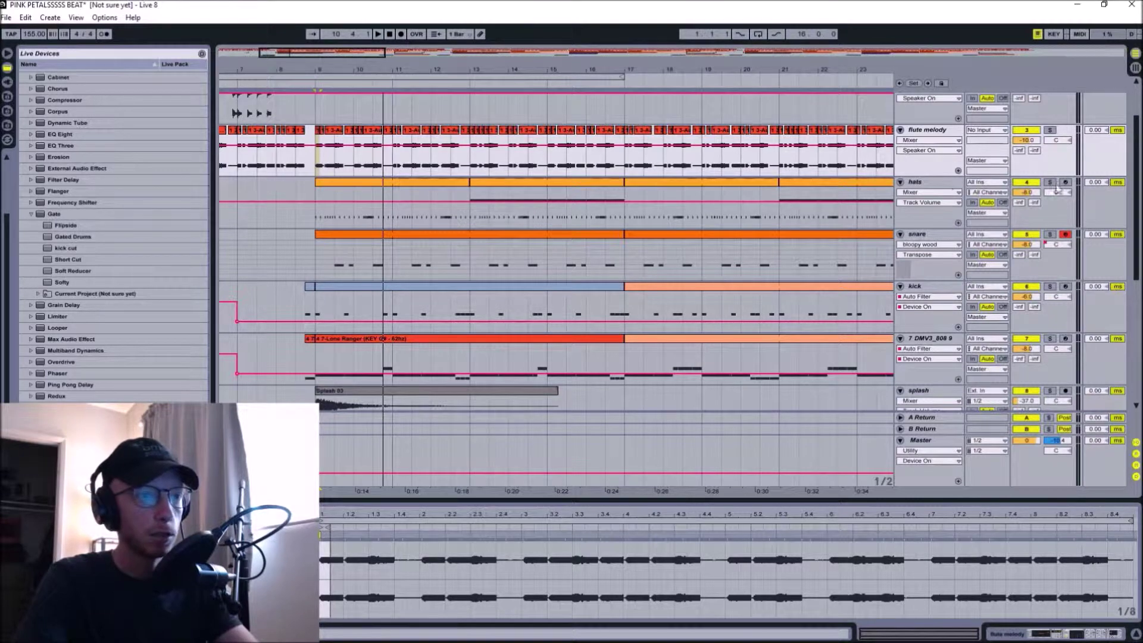
{"action": "left_click_drag", "start_coordinate": [357, 70], "coordinate": [355, 75]}
{"action": "left_click", "coordinate": [353, 184]}
{"action": "key", "text": "space"}
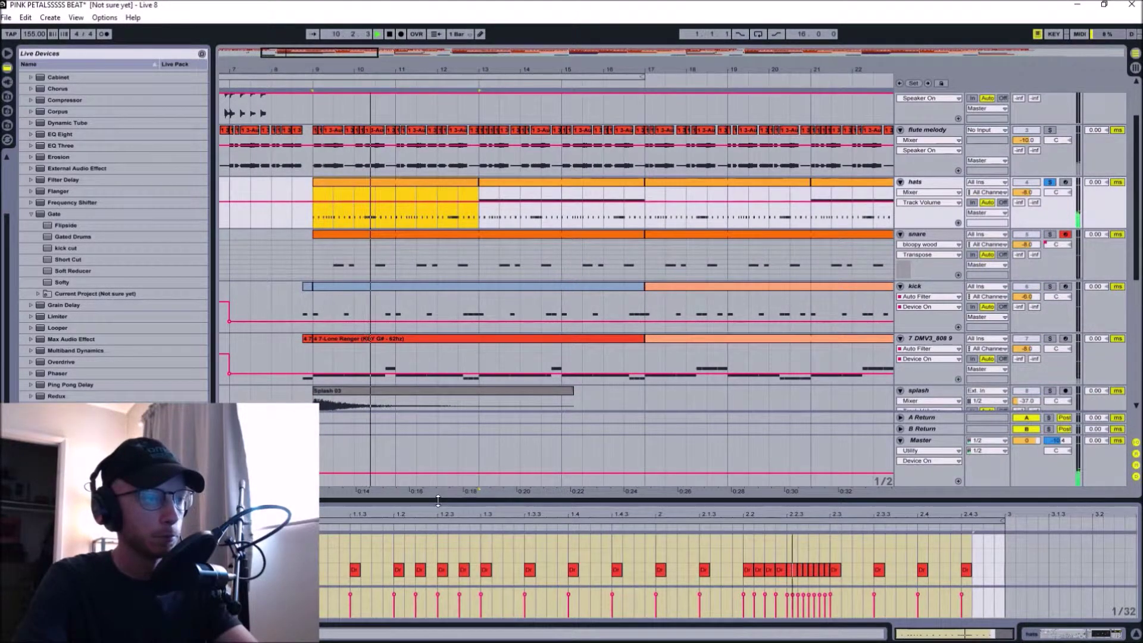
- Resize the note editor and open the hats clip at bar 13 to examine its note pattern
{"action": "left_click_drag", "start_coordinate": [448, 502], "coordinate": [428, 350]}
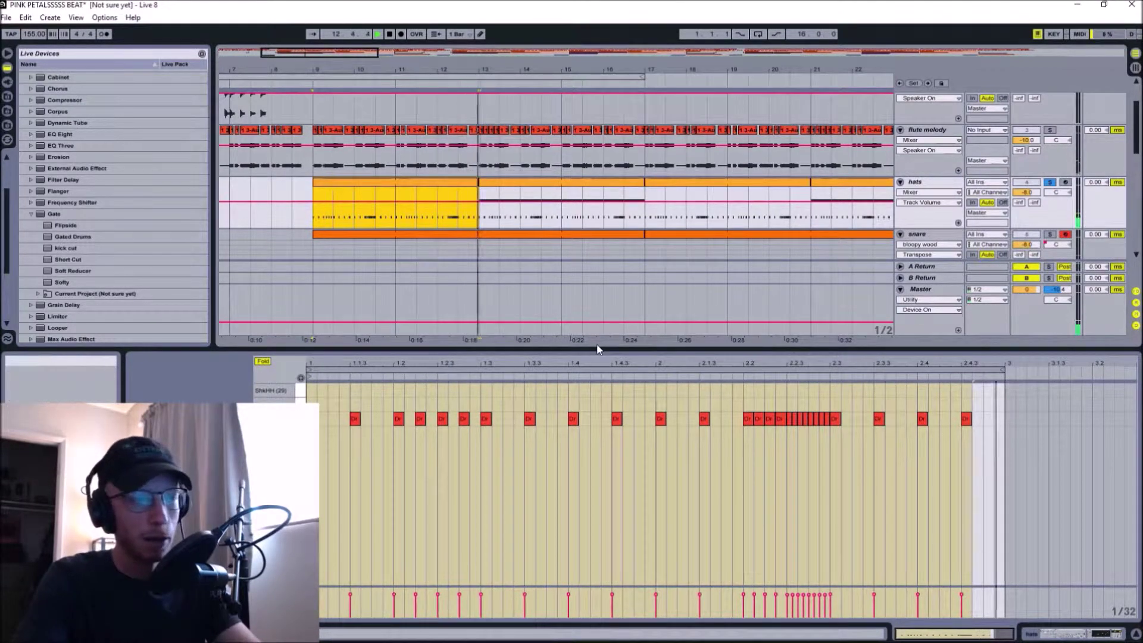
{"action": "double_click", "coordinate": [541, 181]}
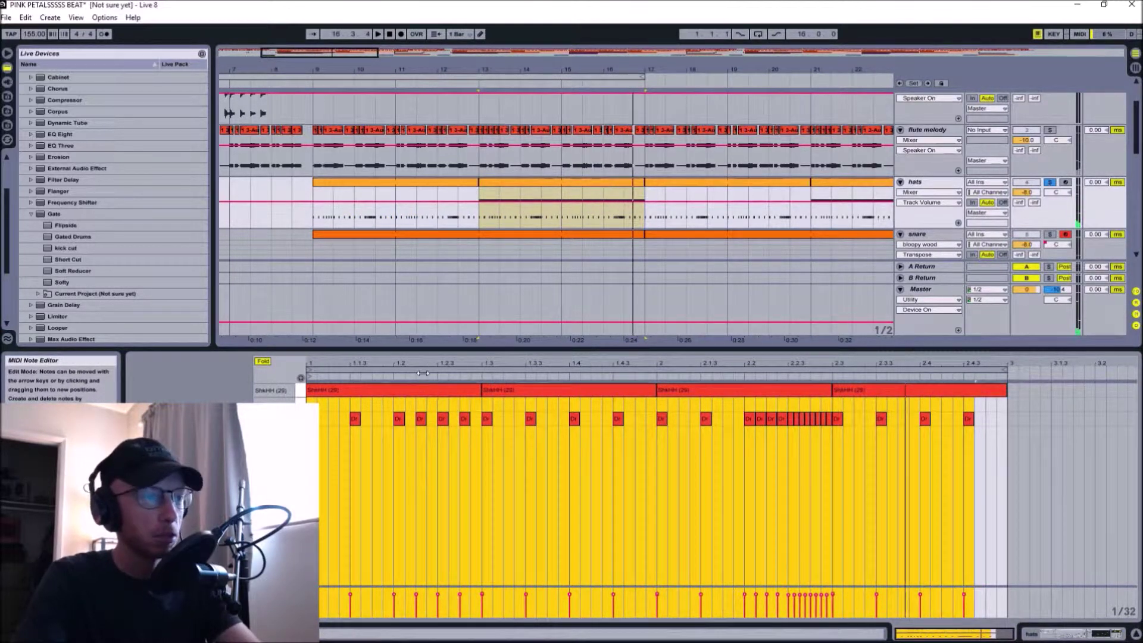
{"action": "left_click_drag", "start_coordinate": [434, 352], "coordinate": [437, 417]}
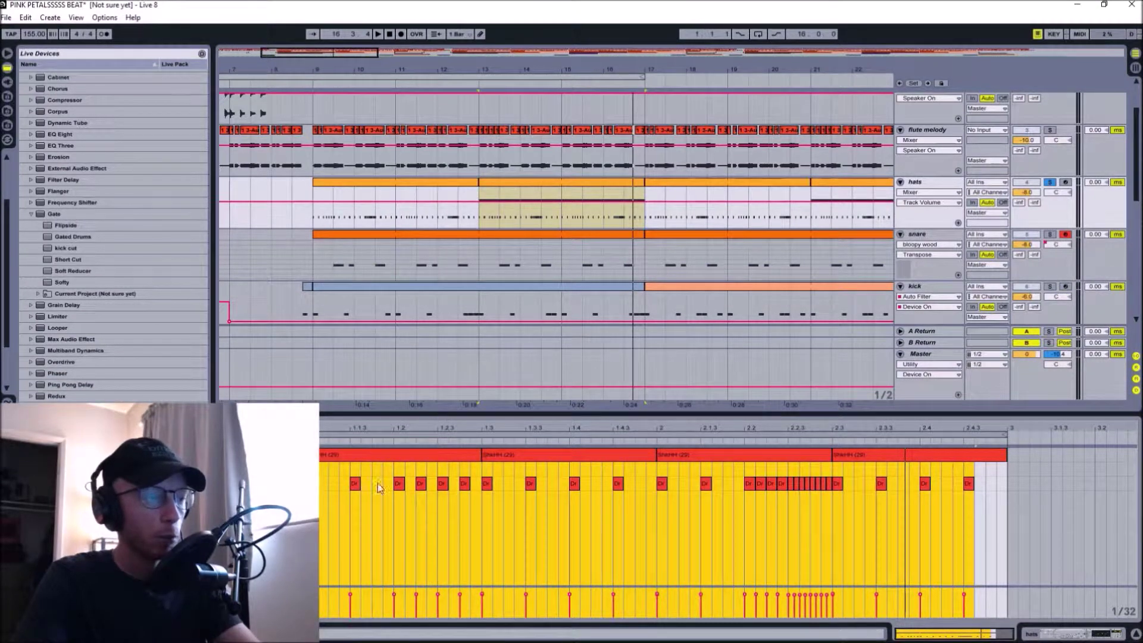
- Solo the snare track together with the hats and play both from the snare clip at bar 9
{"action": "mouse_move", "coordinate": [555, 72]}
{"action": "left_mouse_down"}
{"action": "mouse_move", "coordinate": [555, 16]}
{"action": "mouse_move", "coordinate": [555, 73]}
{"action": "left_mouse_up"}
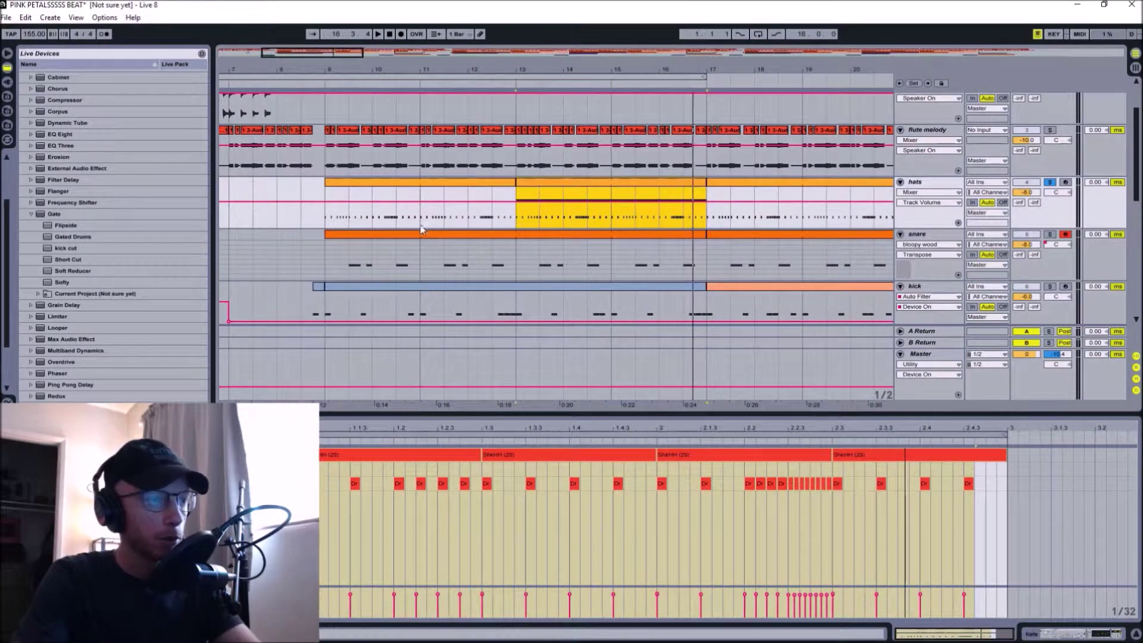
{"action": "left_click_drag", "start_coordinate": [406, 69], "coordinate": [406, 76]}
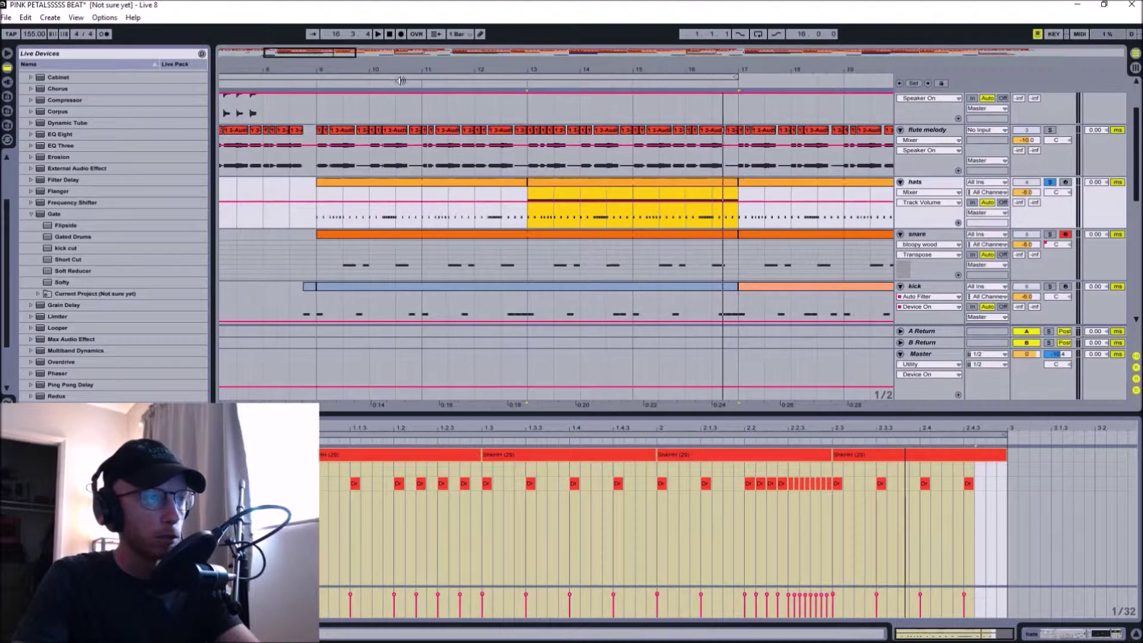
{"action": "scroll", "coordinate": [403, 197], "scroll_direction": "down", "scroll_amount": 2}
{"action": "scroll", "coordinate": [403, 197], "scroll_direction": "up", "scroll_amount": 1}
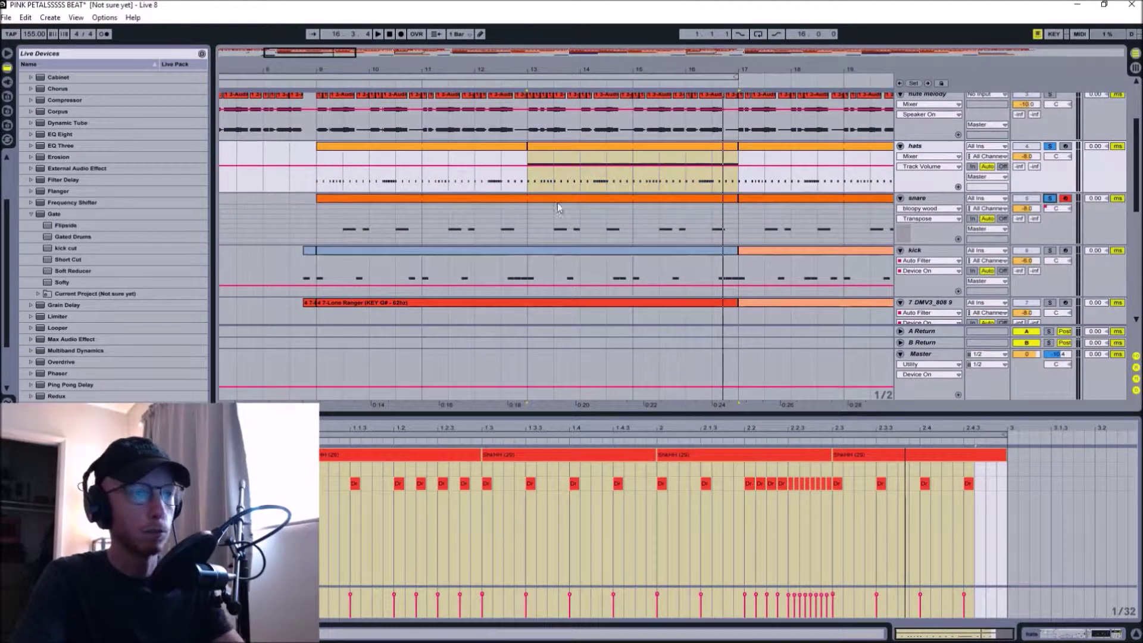
{"action": "left_click", "coordinate": [467, 203]}
{"action": "key", "text": "space"}
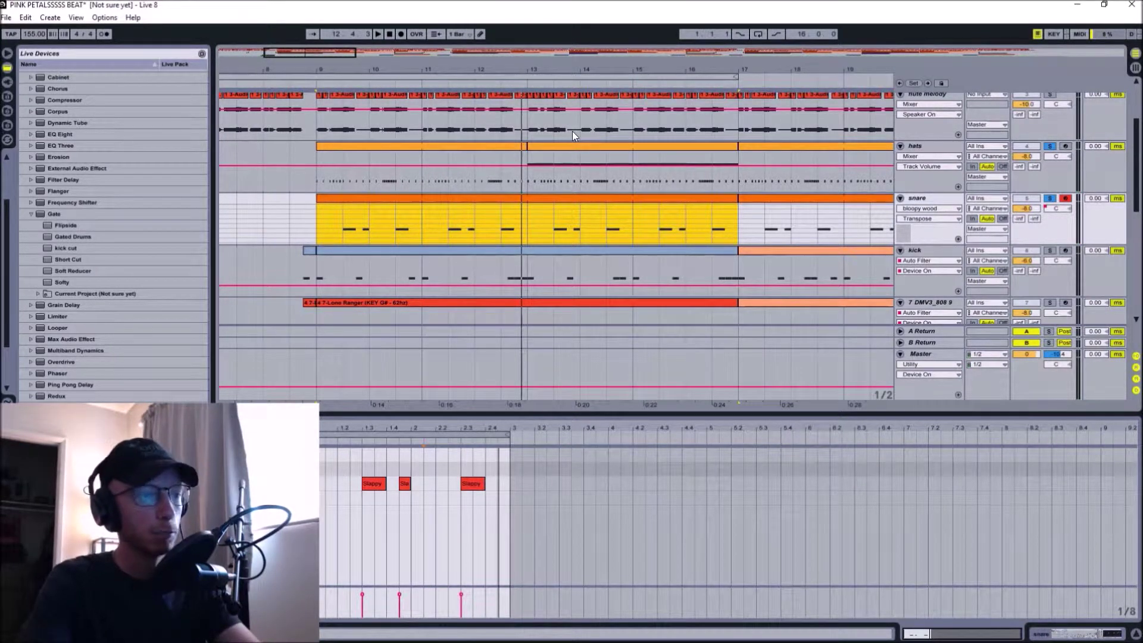
{"action": "left_click_drag", "start_coordinate": [491, 68], "coordinate": [490, 77]}
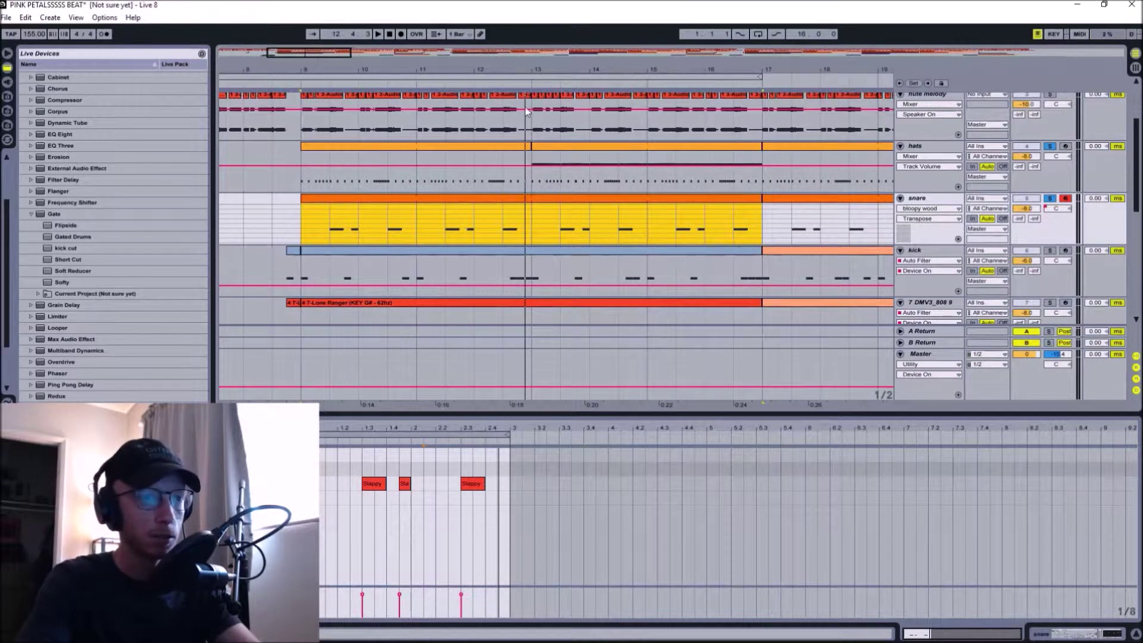
{"action": "scroll", "coordinate": [565, 203], "scroll_direction": "down", "scroll_amount": 3}
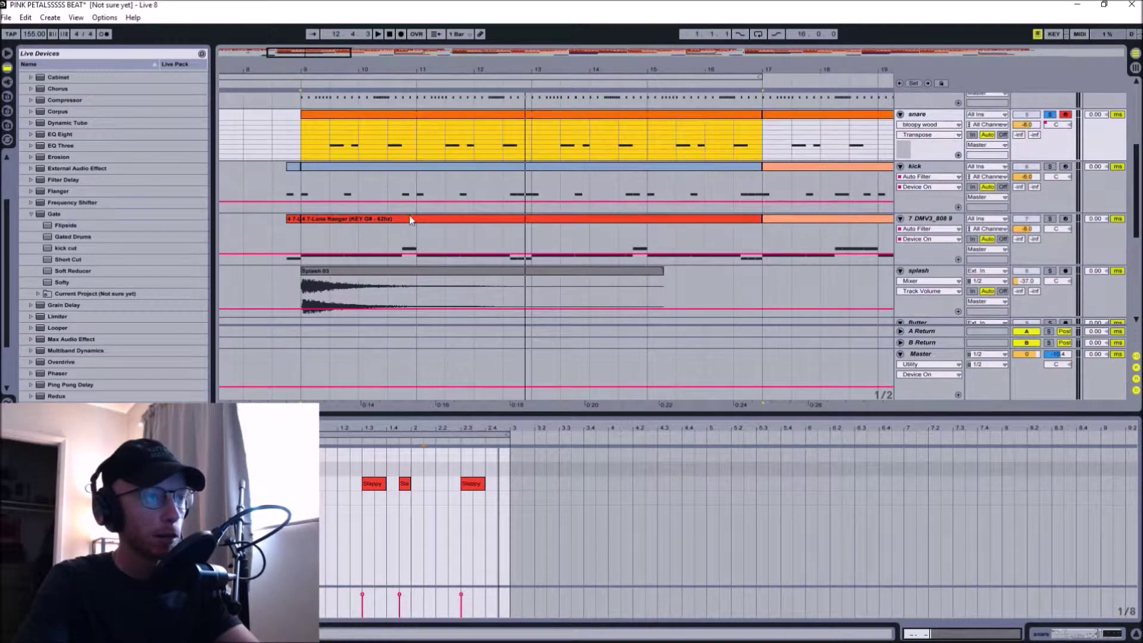
{"action": "key", "text": "ctrl+a"}
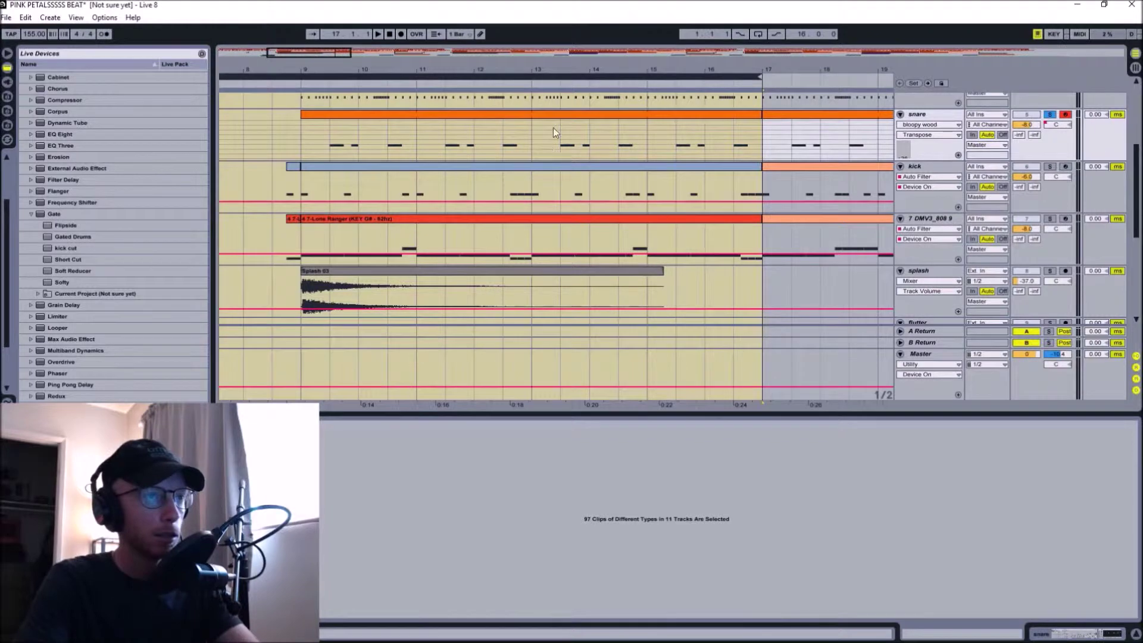
{"action": "scroll", "coordinate": [553, 132], "scroll_direction": "up", "scroll_amount": 3}
{"action": "left_click", "coordinate": [534, 234]}
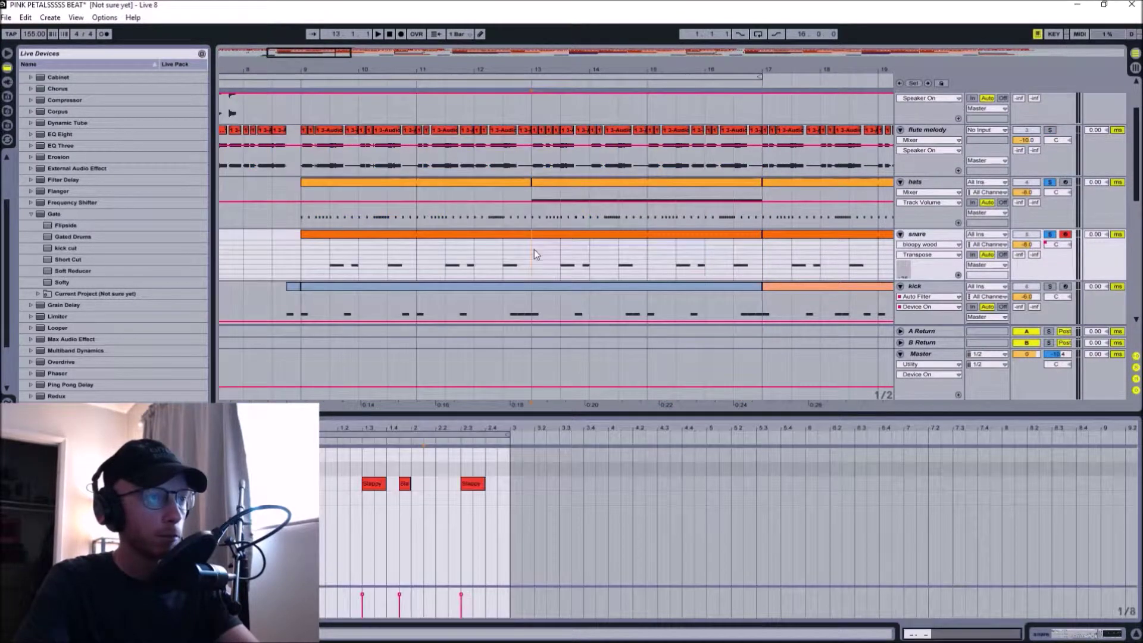
{"action": "scroll", "coordinate": [531, 248], "scroll_direction": "down", "scroll_amount": 4}
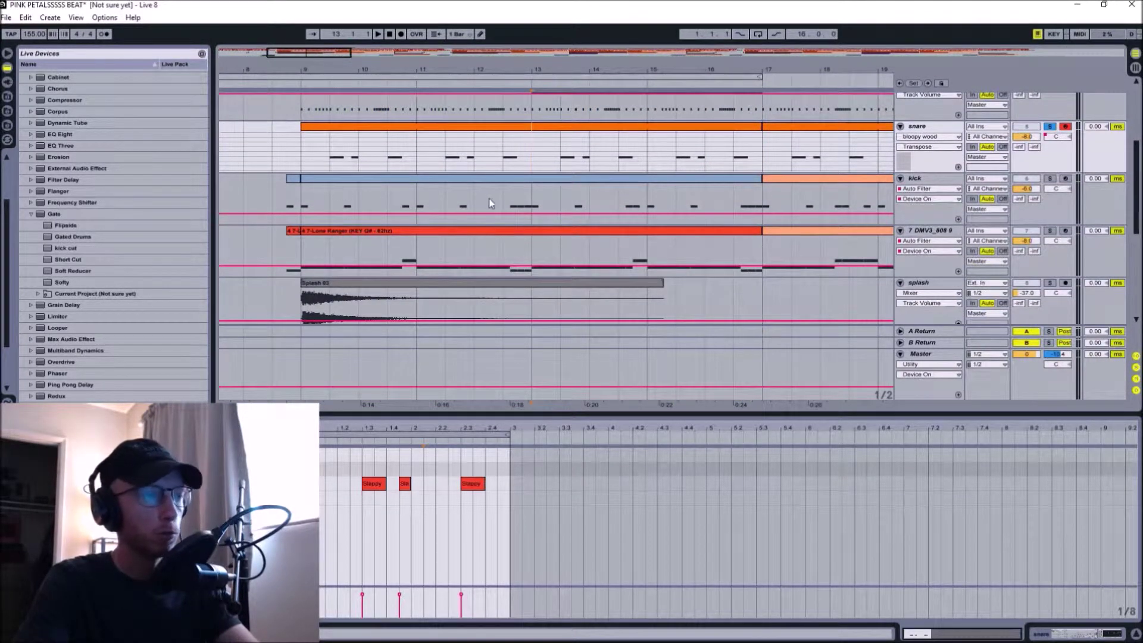
{"action": "scroll", "coordinate": [485, 209], "scroll_direction": "up", "scroll_amount": 1}
{"action": "scroll", "coordinate": [477, 226], "scroll_direction": "down", "scroll_amount": 2}
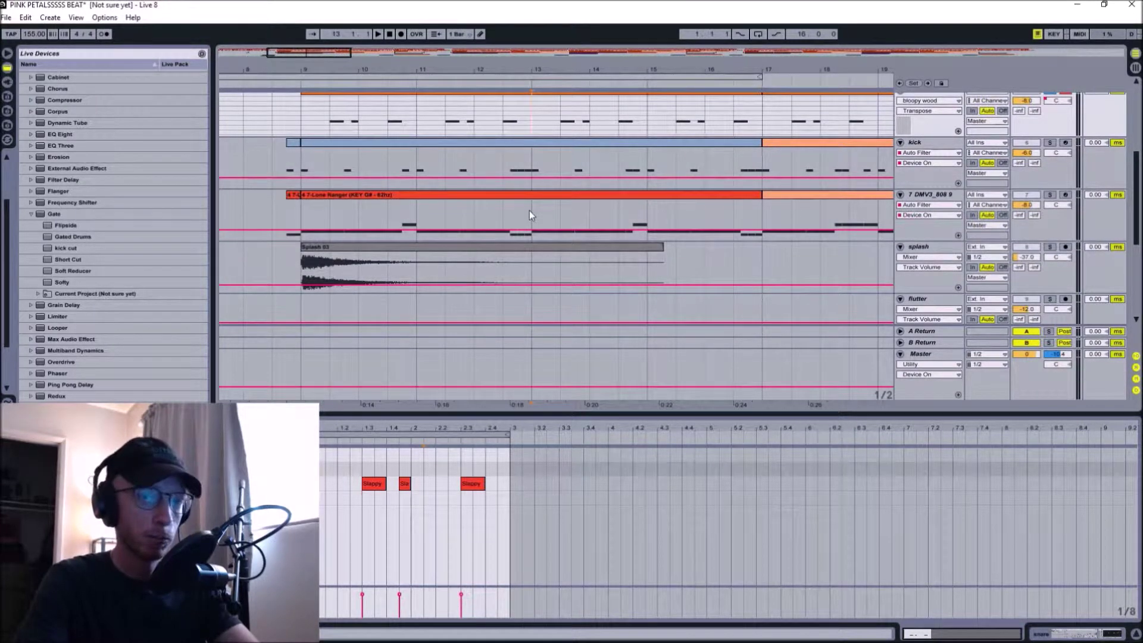
{"action": "scroll", "coordinate": [530, 211], "scroll_direction": "up", "scroll_amount": 2}
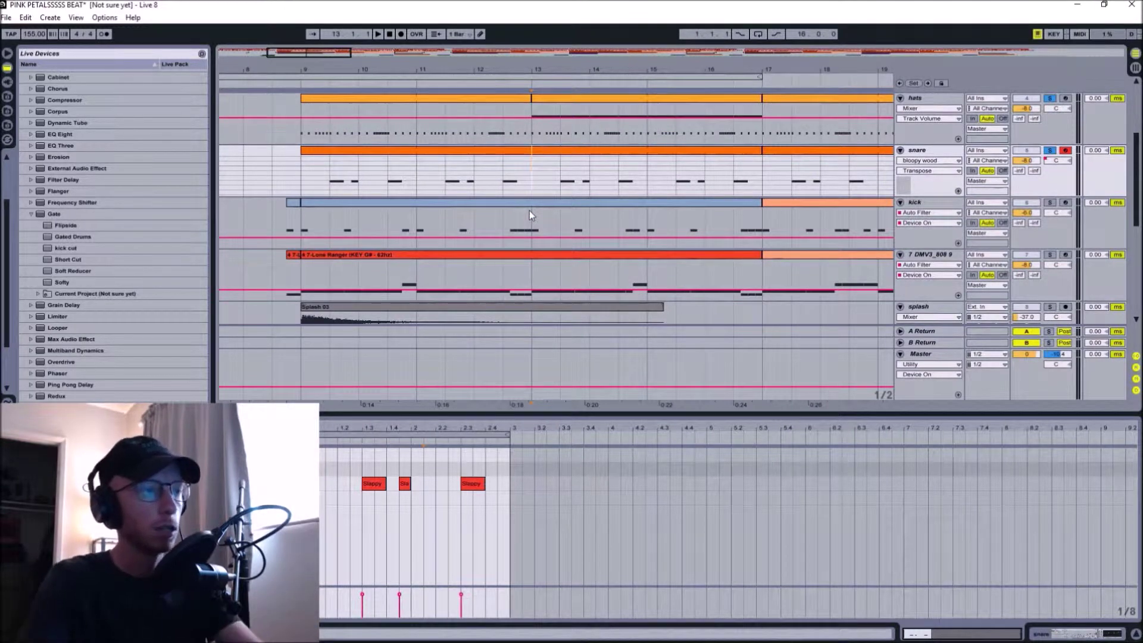
- Clear the current solos, and solo the flute melody, hats, snare and 808 tracks together
{"action": "scroll", "coordinate": [530, 210], "scroll_direction": "up", "scroll_amount": 2}
{"action": "left_click", "coordinate": [1048, 171]}
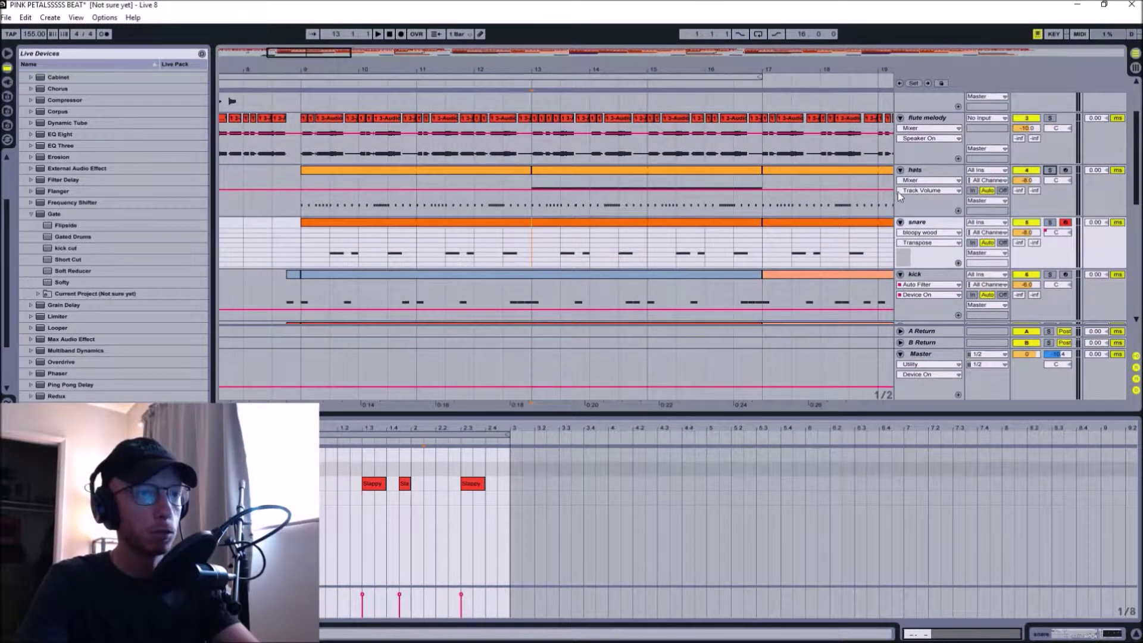
{"action": "scroll", "coordinate": [898, 195], "scroll_direction": "up", "scroll_amount": 3}
{"action": "left_click", "coordinate": [1052, 154]}
{"action": "scroll", "coordinate": [1063, 165], "scroll_direction": "down", "scroll_amount": 4}
{"action": "left_click", "coordinate": [1050, 146]}
{"action": "left_click", "coordinate": [1050, 198]}
{"action": "scroll", "coordinate": [1049, 191], "scroll_direction": "down", "scroll_amount": 3}
{"action": "left_click", "coordinate": [1050, 170]}
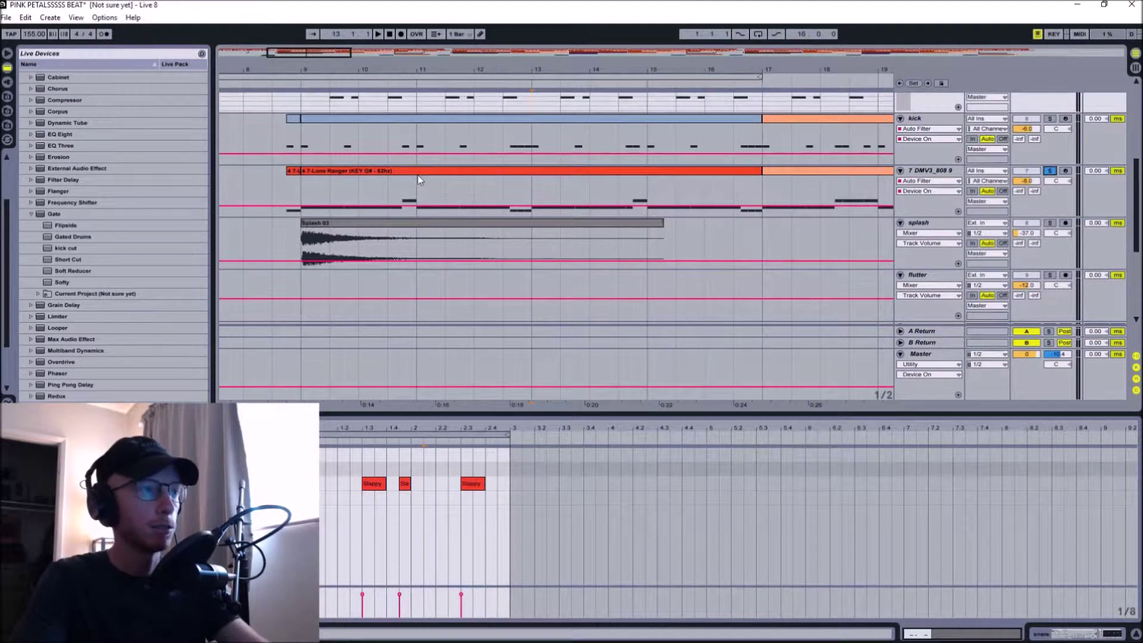
- Play the soloed tracks from the 808 clip at bar 9 and enlarge the note editor to examine its bass notes
{"action": "left_click", "coordinate": [381, 169]}
{"action": "key", "text": "space"}
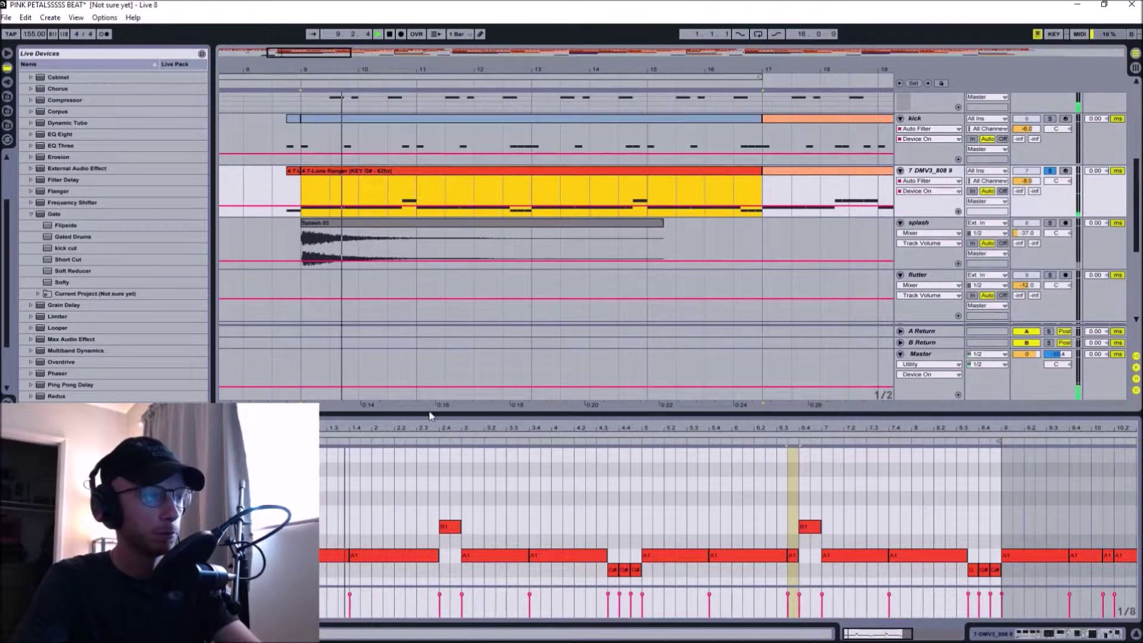
{"action": "left_click_drag", "start_coordinate": [424, 428], "coordinate": [381, 277]}
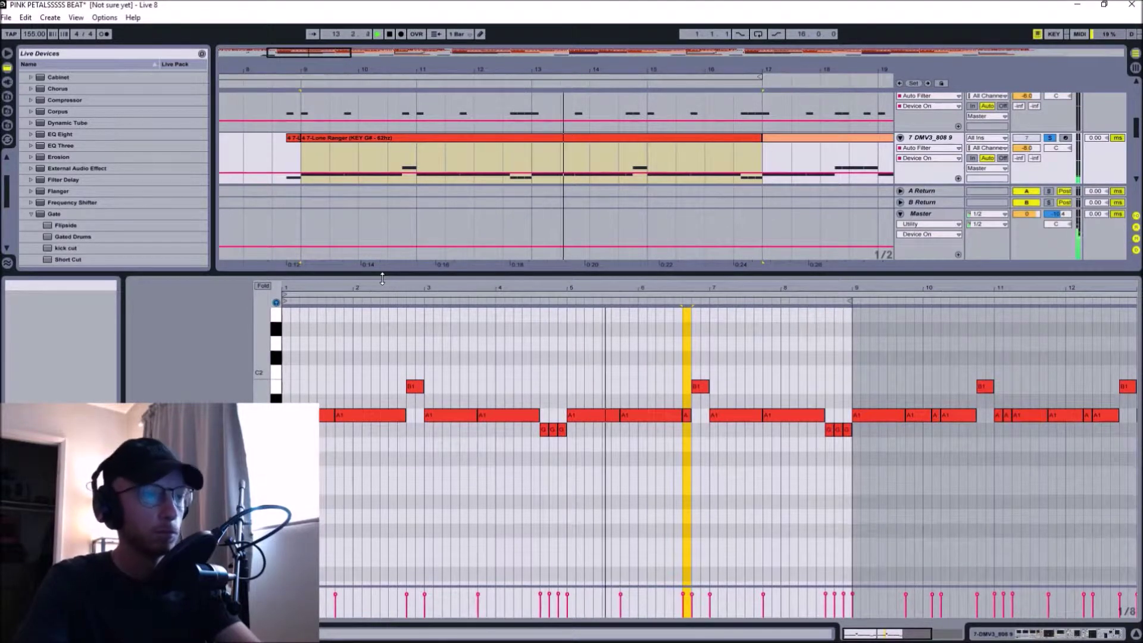
{"action": "left_click_drag", "start_coordinate": [383, 279], "coordinate": [383, 345]}
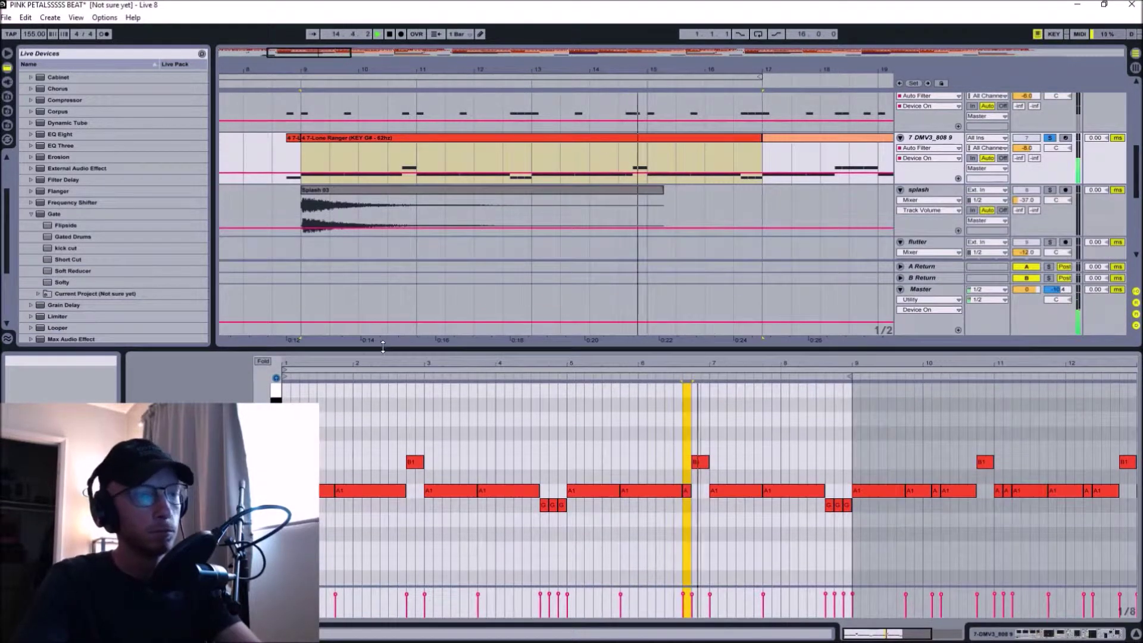
- Stop playback and shrink the note editor to make more room for the arrangement tracks
{"action": "scroll", "coordinate": [760, 181], "scroll_direction": "up", "scroll_amount": 1}
{"action": "left_click", "coordinate": [749, 199]}
{"action": "scroll", "coordinate": [749, 199], "scroll_direction": "up", "scroll_amount": 1}
{"action": "left_click_drag", "start_coordinate": [592, 69], "coordinate": [554, 40]}
{"action": "key", "text": "space"}
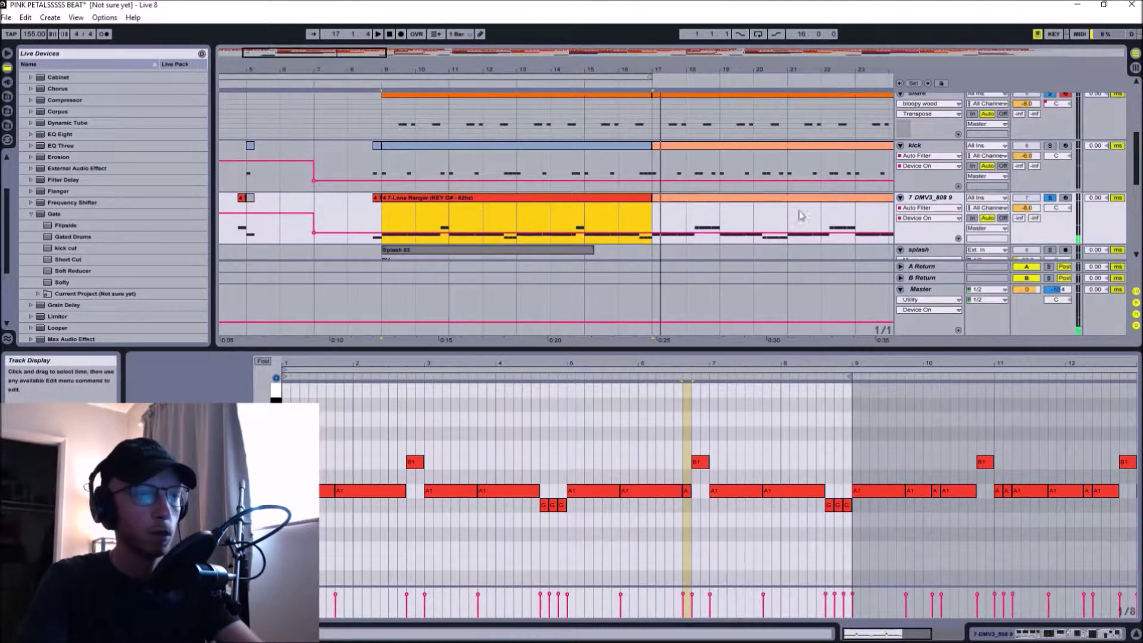
{"action": "left_click_drag", "start_coordinate": [742, 350], "coordinate": [742, 501]}
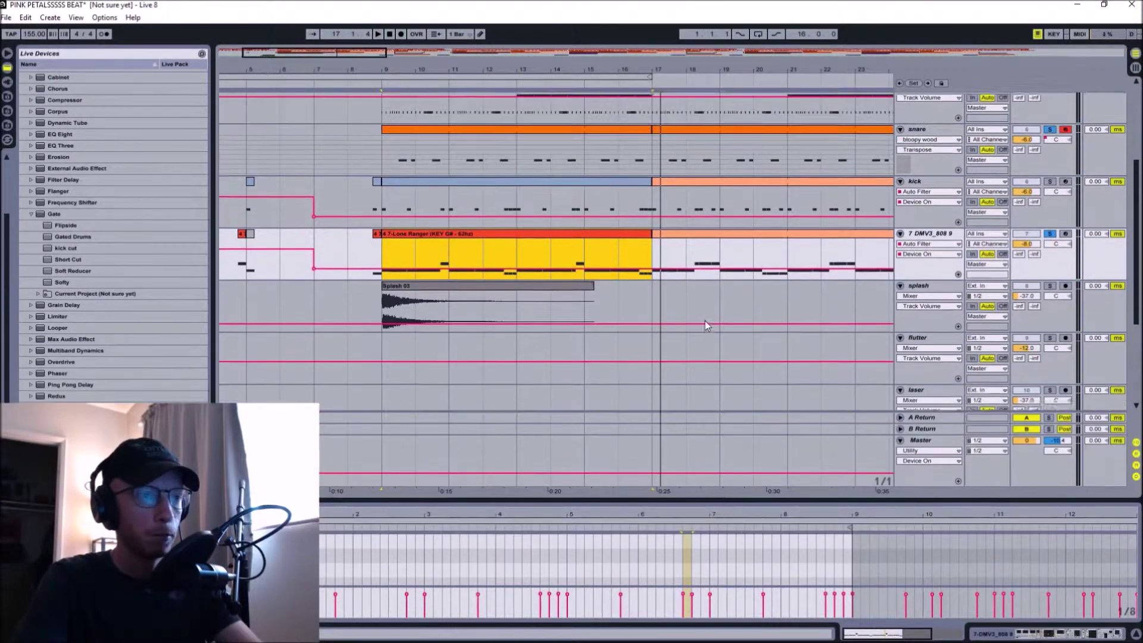
- Examine the device chains of the flute melody, hats and snare tracks in turn
{"action": "scroll", "coordinate": [733, 295], "scroll_direction": "up", "scroll_amount": 2}
{"action": "scroll", "coordinate": [895, 189], "scroll_direction": "up", "scroll_amount": 1}
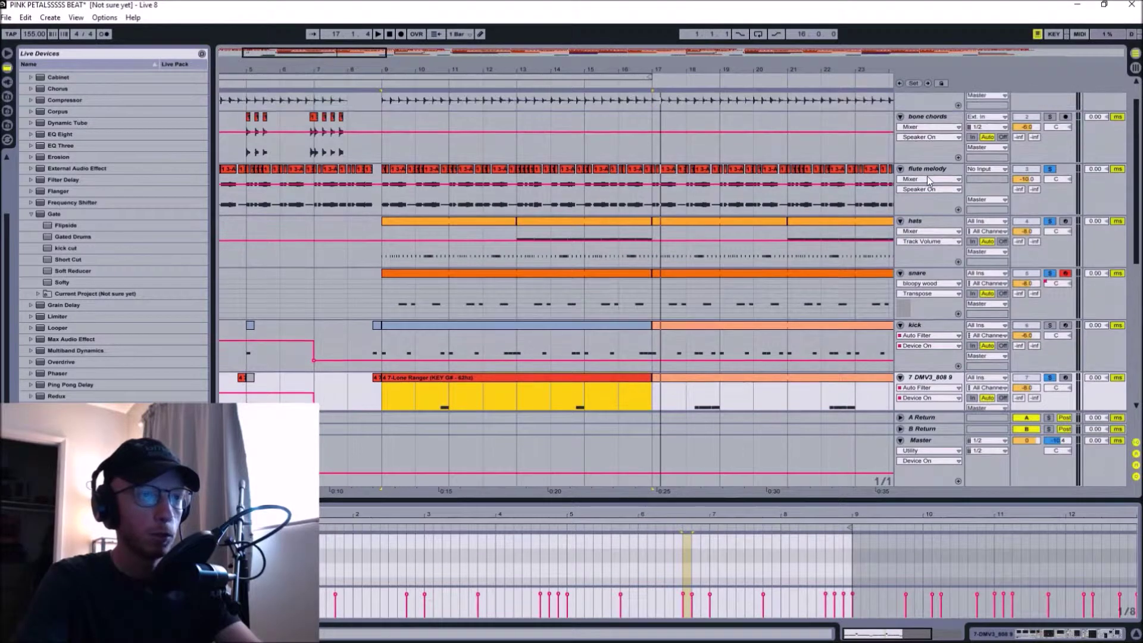
{"action": "left_click", "coordinate": [927, 170]}
{"action": "left_click_drag", "start_coordinate": [1030, 635], "coordinate": [1025, 638]}
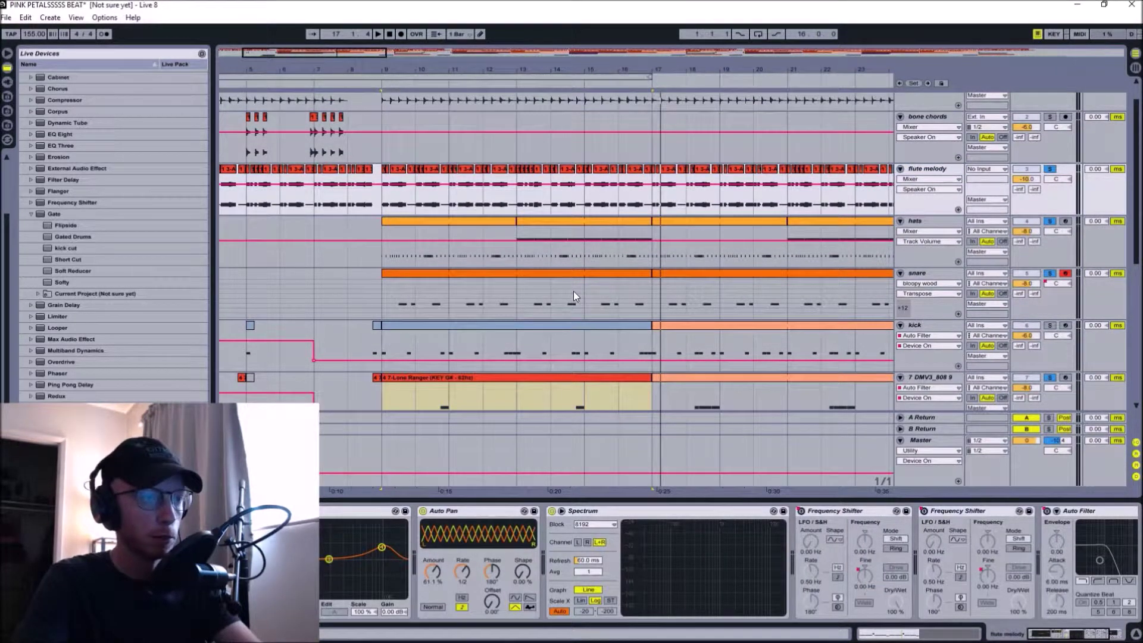
{"action": "left_click", "coordinate": [947, 221]}
{"action": "scroll", "coordinate": [870, 321], "scroll_direction": "down", "scroll_amount": 1}
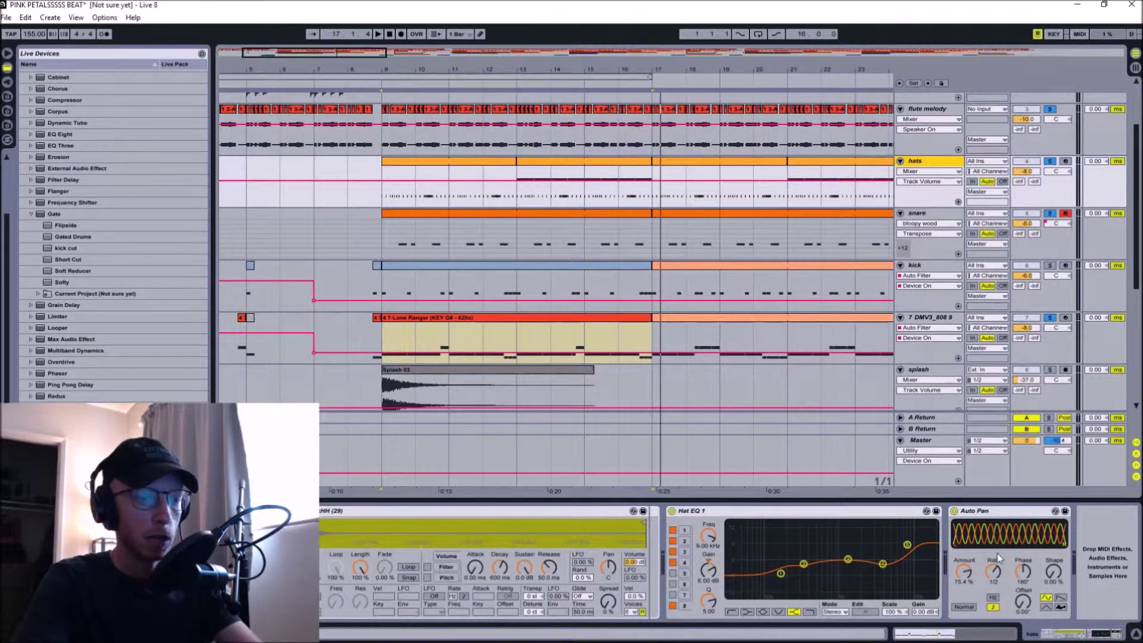
{"action": "left_click", "coordinate": [932, 214]}
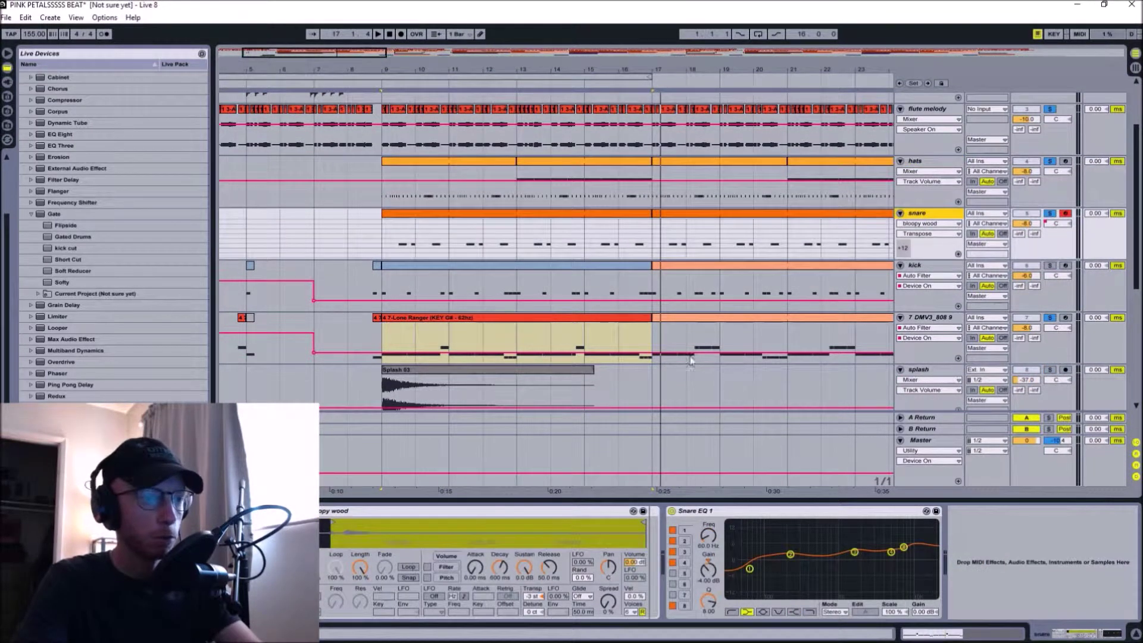
- Display the device chain of the 808 track
{"action": "scroll", "coordinate": [730, 380], "scroll_direction": "down", "scroll_amount": 2}
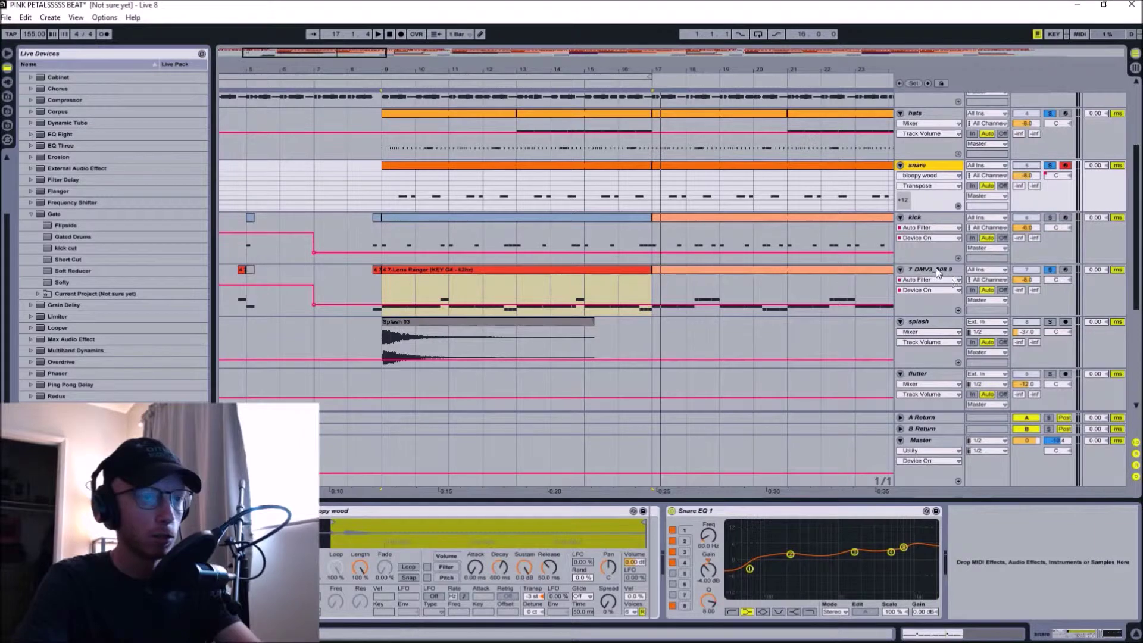
{"action": "left_click", "coordinate": [938, 271]}
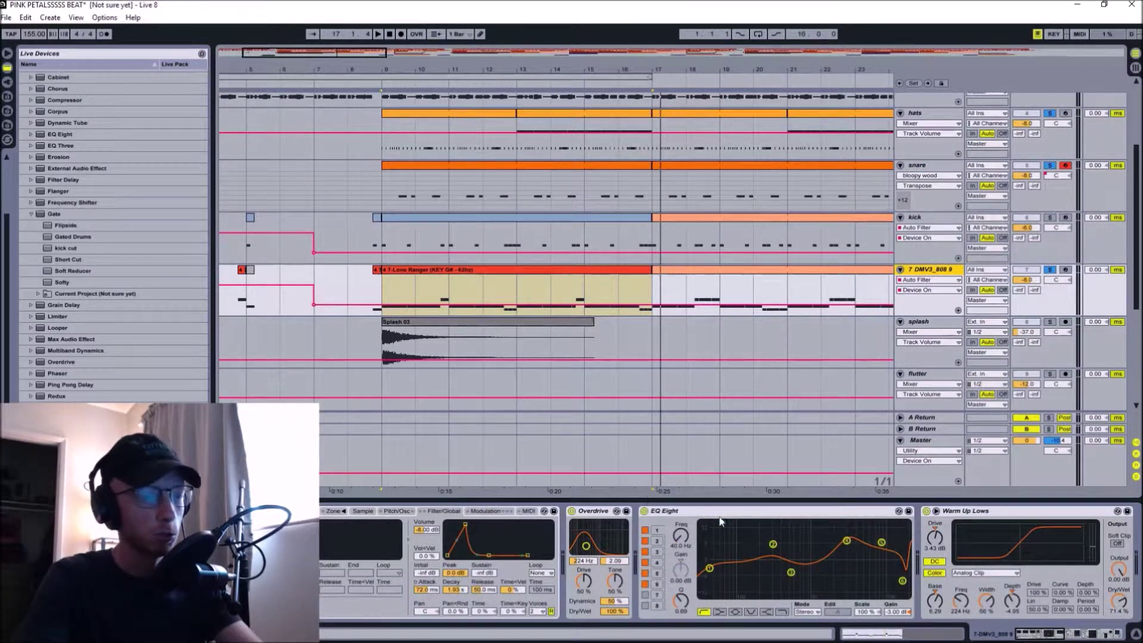
{"action": "mouse_move", "coordinate": [1025, 634]}
{"action": "left_mouse_down"}
{"action": "mouse_move", "coordinate": [1046, 634]}
{"action": "mouse_move", "coordinate": [1013, 633]}
{"action": "left_mouse_up"}
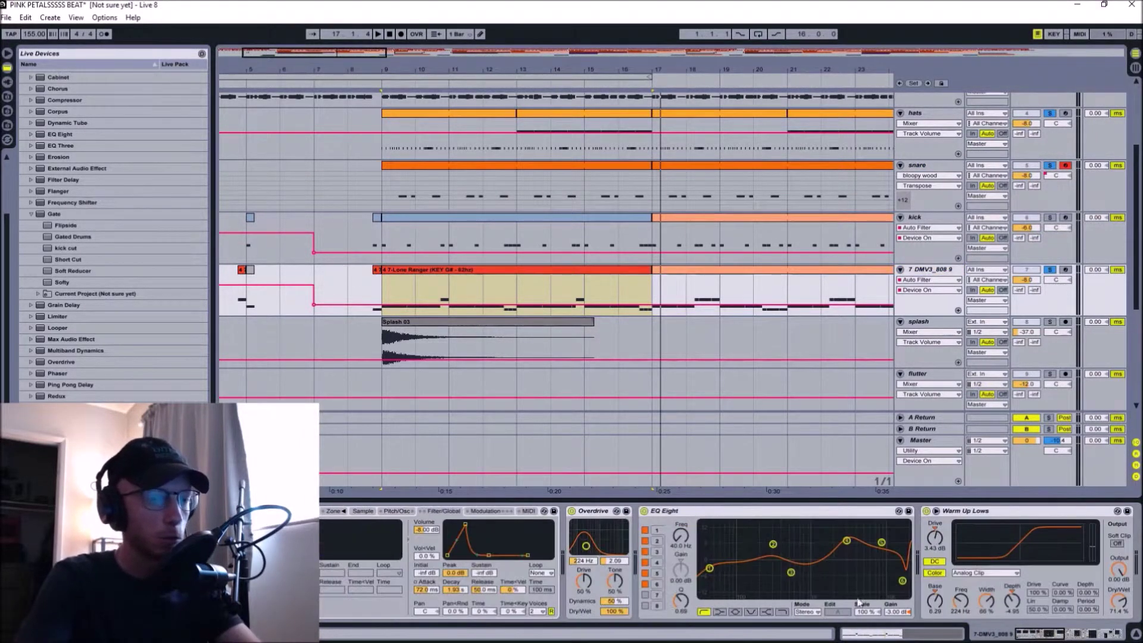
{"action": "left_click", "coordinate": [924, 269]}
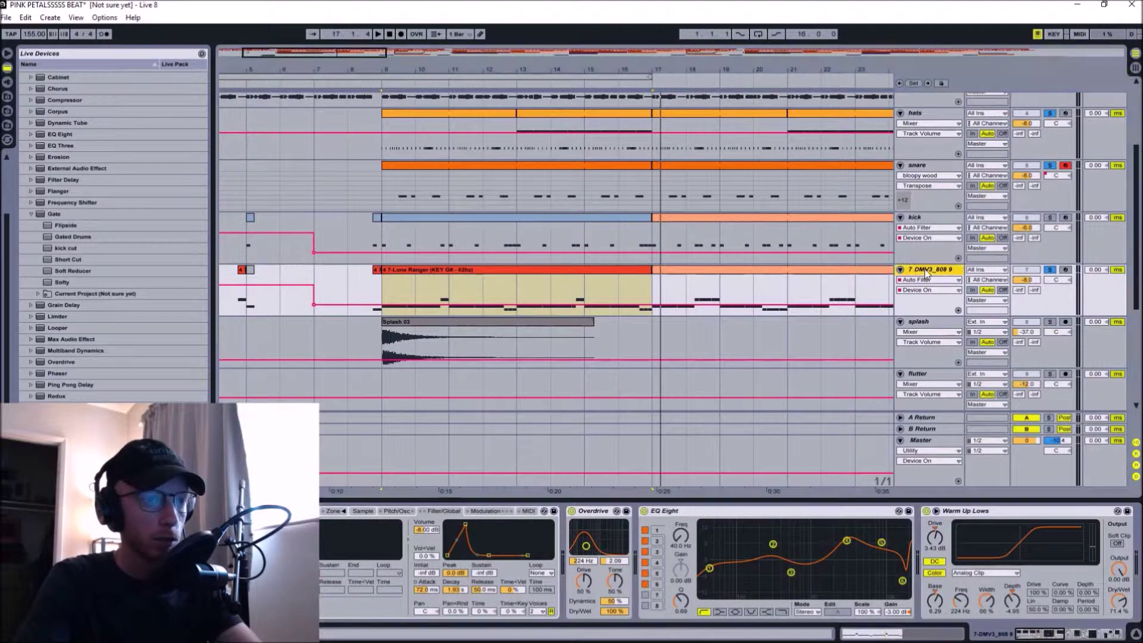
- Review the sample, pitch/oscillator and filter/global settings of the 808 track's sampler
{"action": "left_click", "coordinate": [362, 511]}
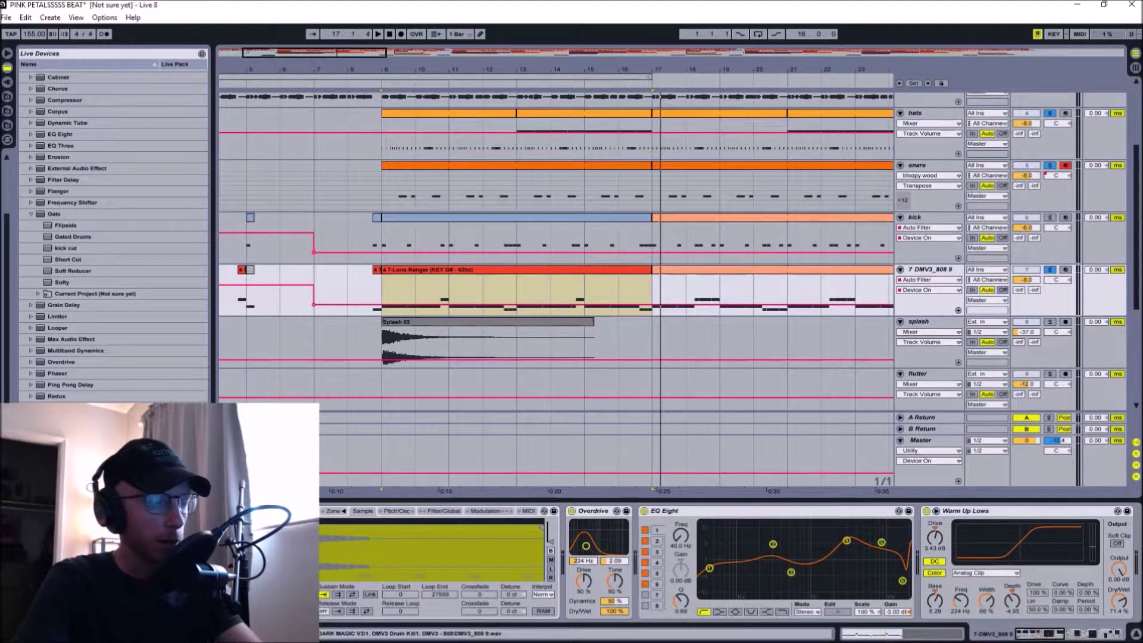
{"action": "left_click", "coordinate": [389, 511]}
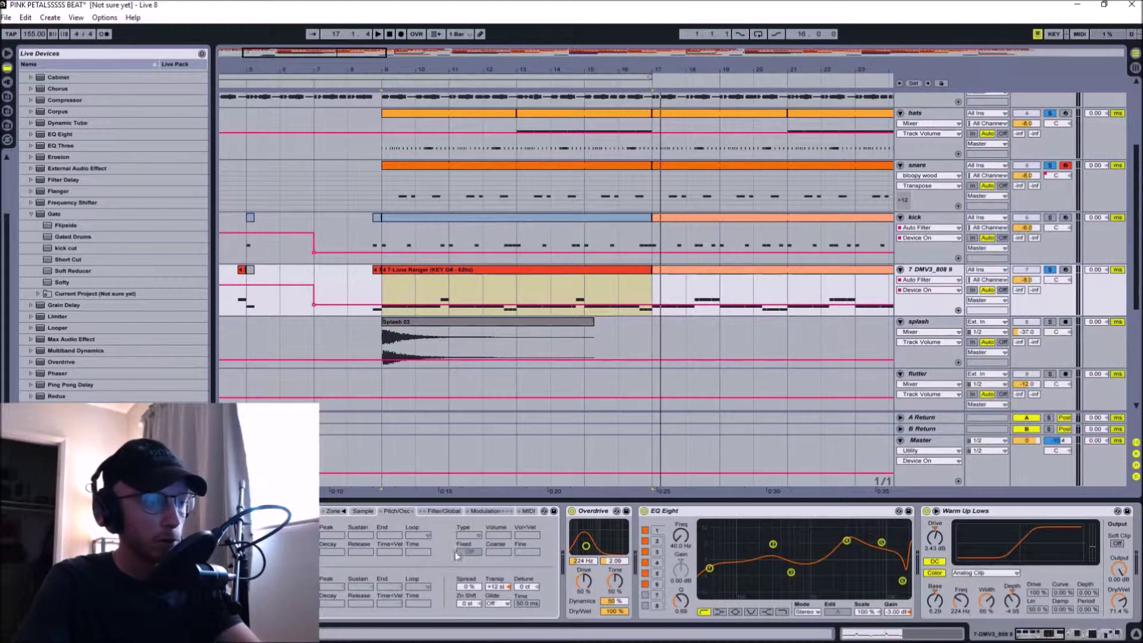
{"action": "left_click", "coordinate": [444, 511]}
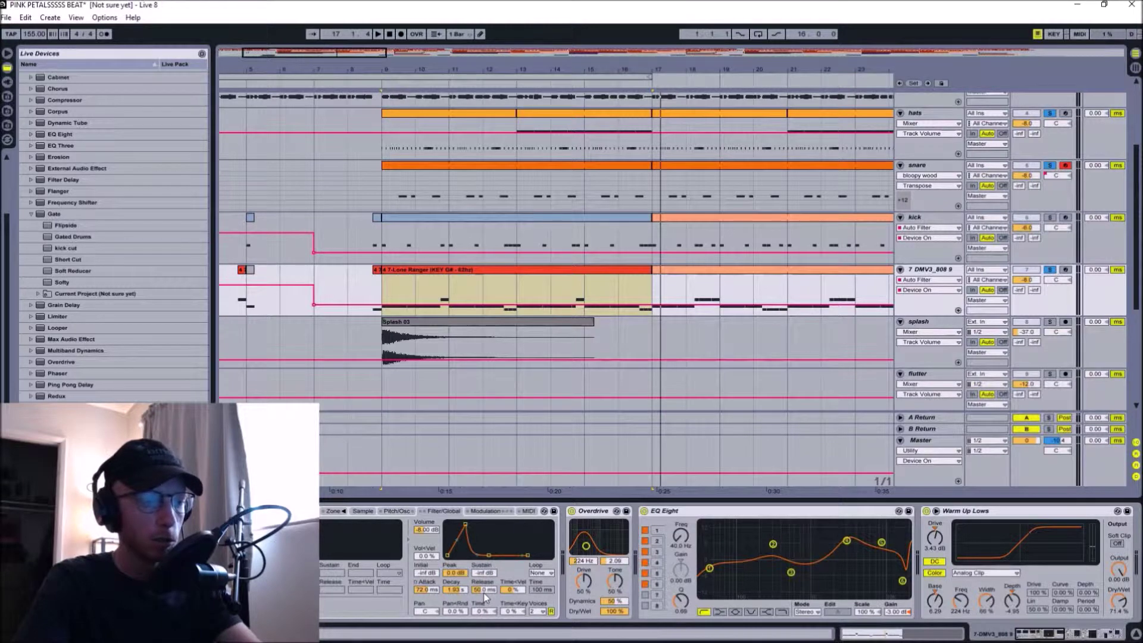
{"action": "left_click", "coordinate": [363, 511]}
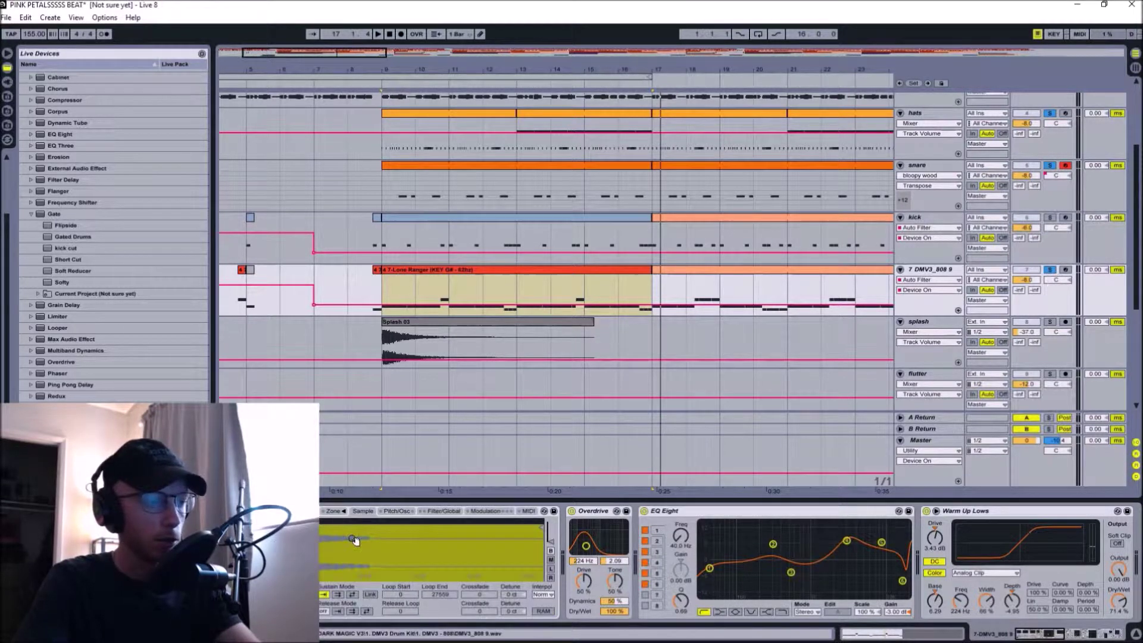
{"action": "left_click", "coordinate": [397, 511]}
{"action": "left_click", "coordinate": [439, 512]}
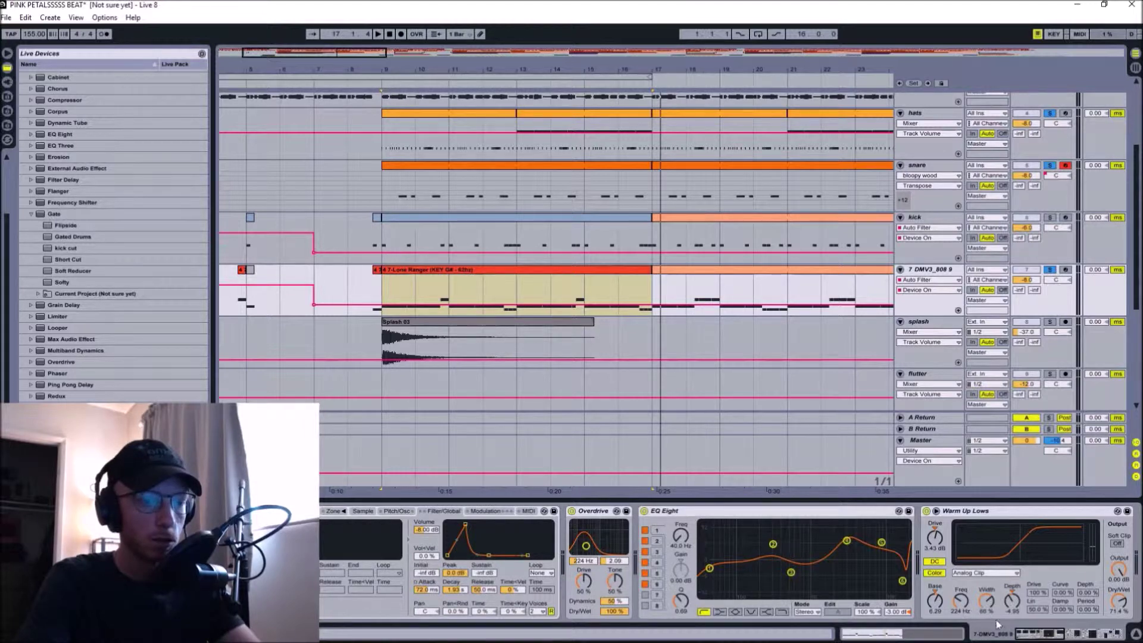
- Examine the 808 track's EQ Eight, Warm Up Lows saturator and Precise compressor sidechained from the kick
{"action": "scroll", "coordinate": [741, 572], "scroll_direction": "down", "scroll_amount": 5}
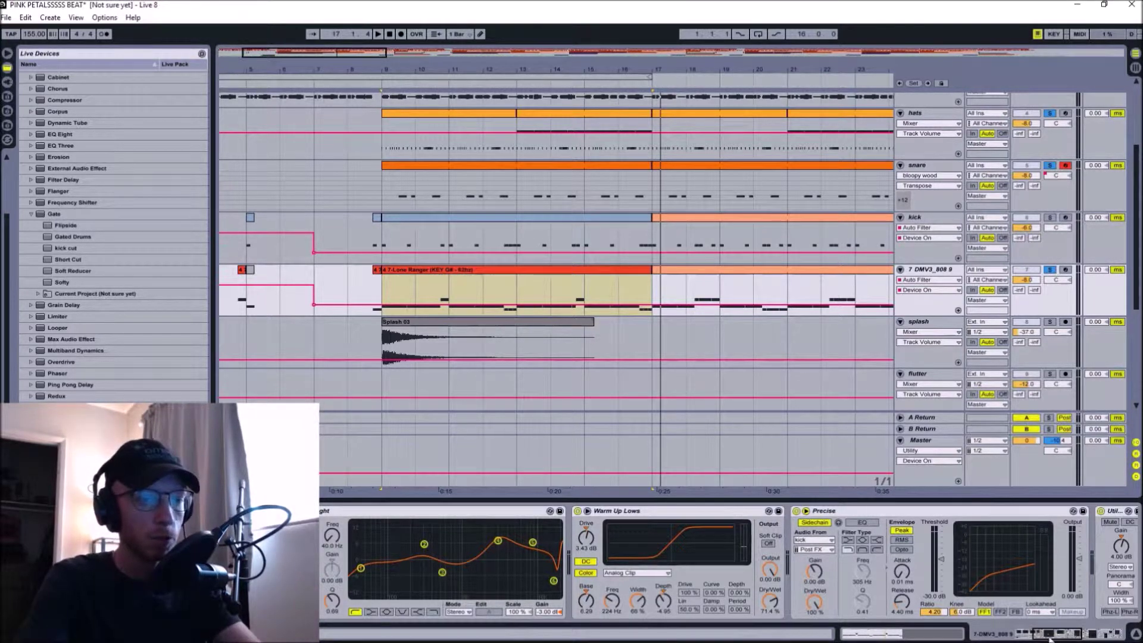
{"action": "left_click_drag", "start_coordinate": [1047, 638], "coordinate": [1065, 636]}
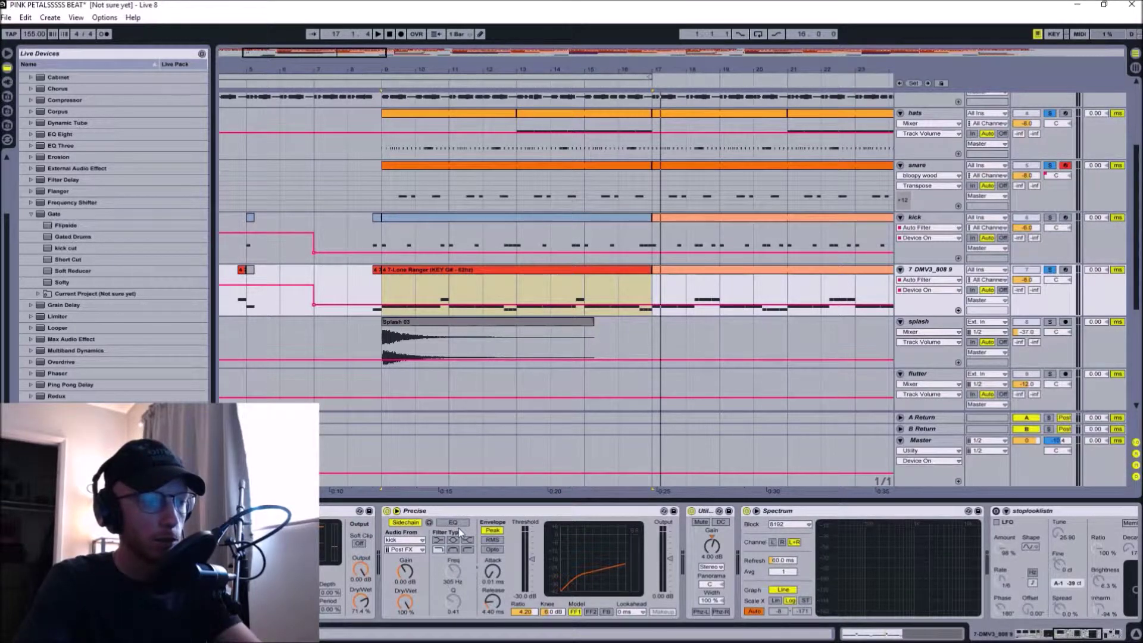
{"action": "left_click", "coordinate": [1023, 634]}
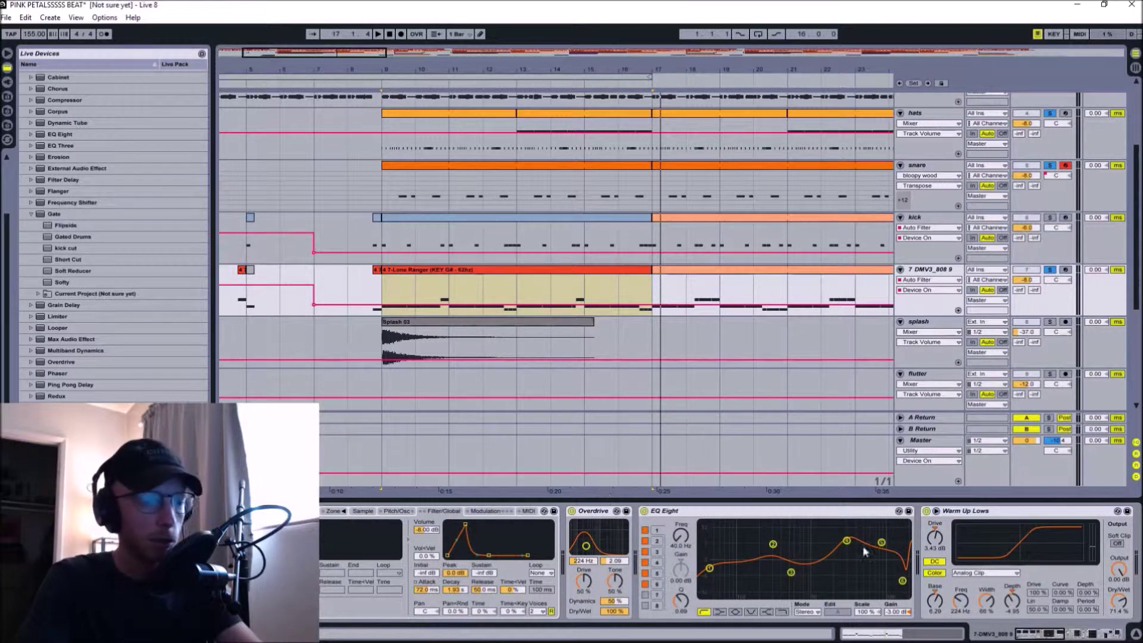
{"action": "left_click_drag", "start_coordinate": [1035, 638], "coordinate": [1056, 629]}
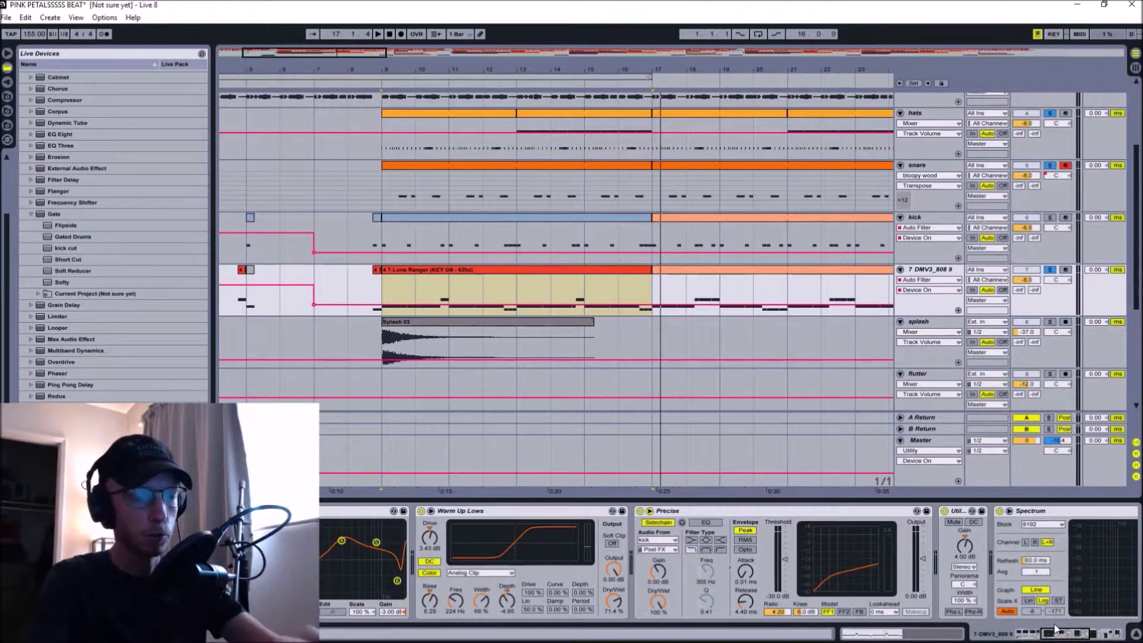
- Play the beat briefly from bar 9 to check the 808 in its Spectrum analyzer, and return to the Overdrive and EQ Eight
{"action": "left_click", "coordinate": [1057, 636]}
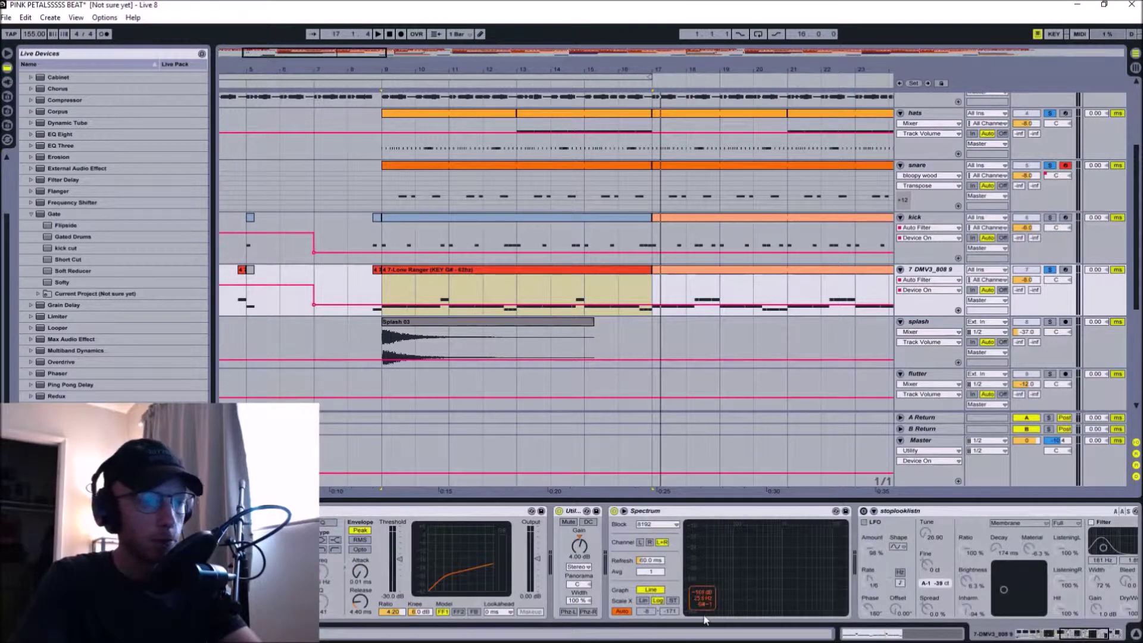
{"action": "left_click", "coordinate": [1101, 636]}
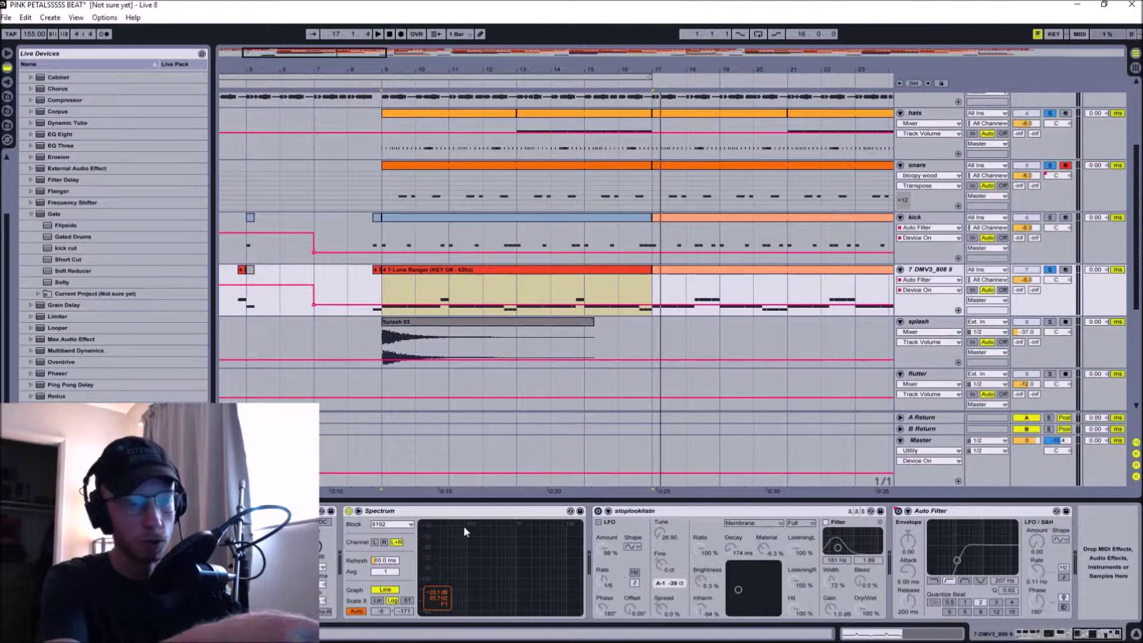
{"action": "key", "text": "space"}
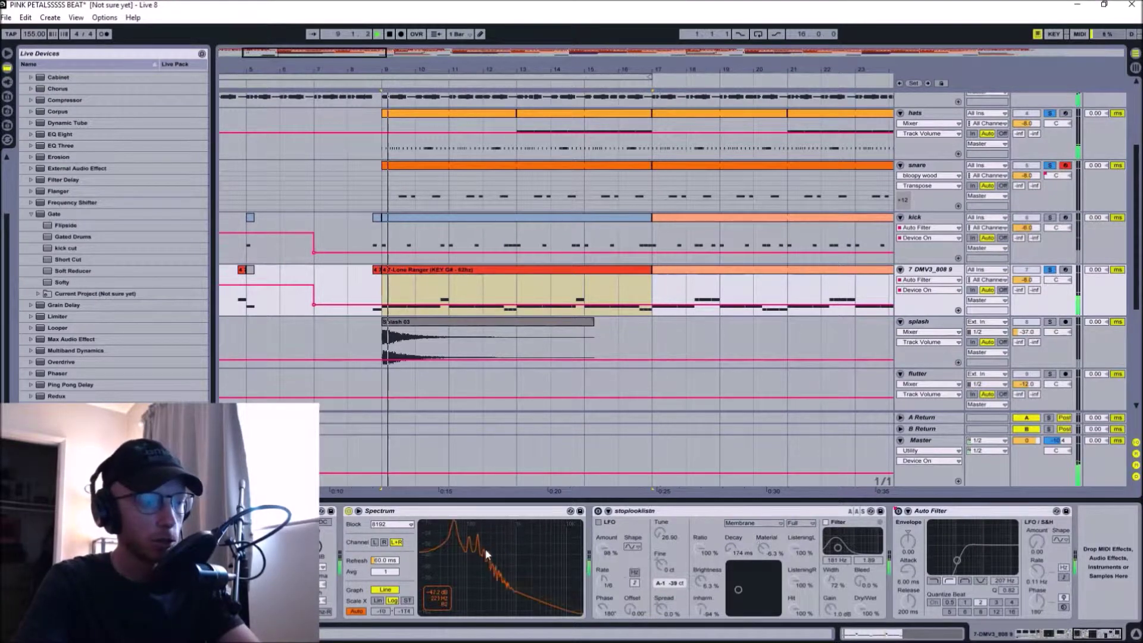
{"action": "key", "text": "space"}
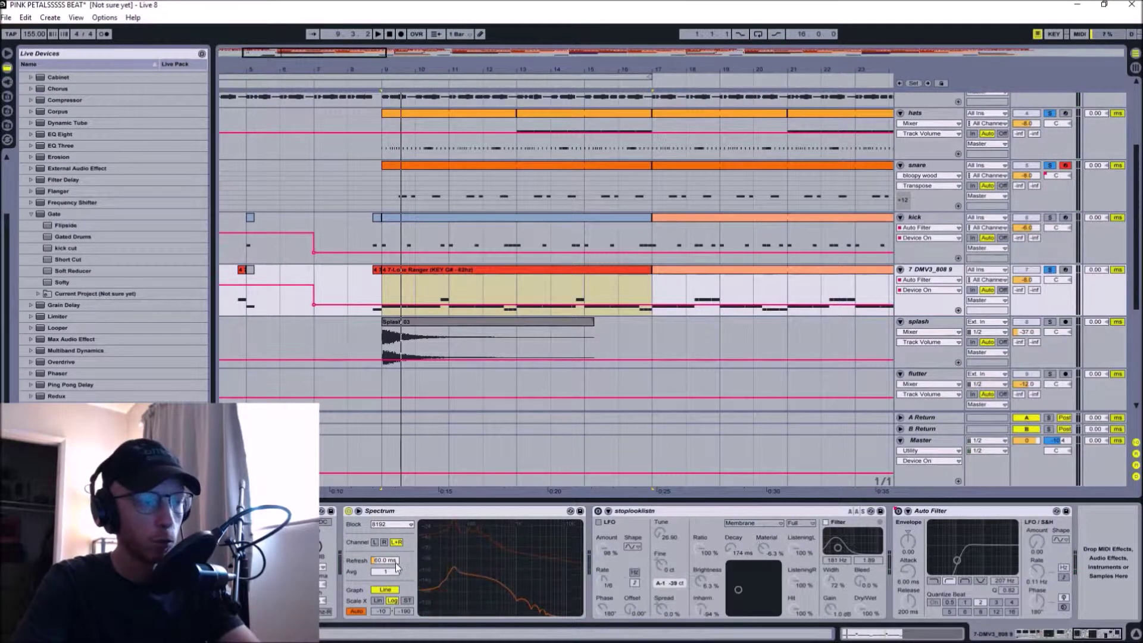
{"action": "scroll", "coordinate": [517, 554], "scroll_direction": "left", "scroll_amount": 10}
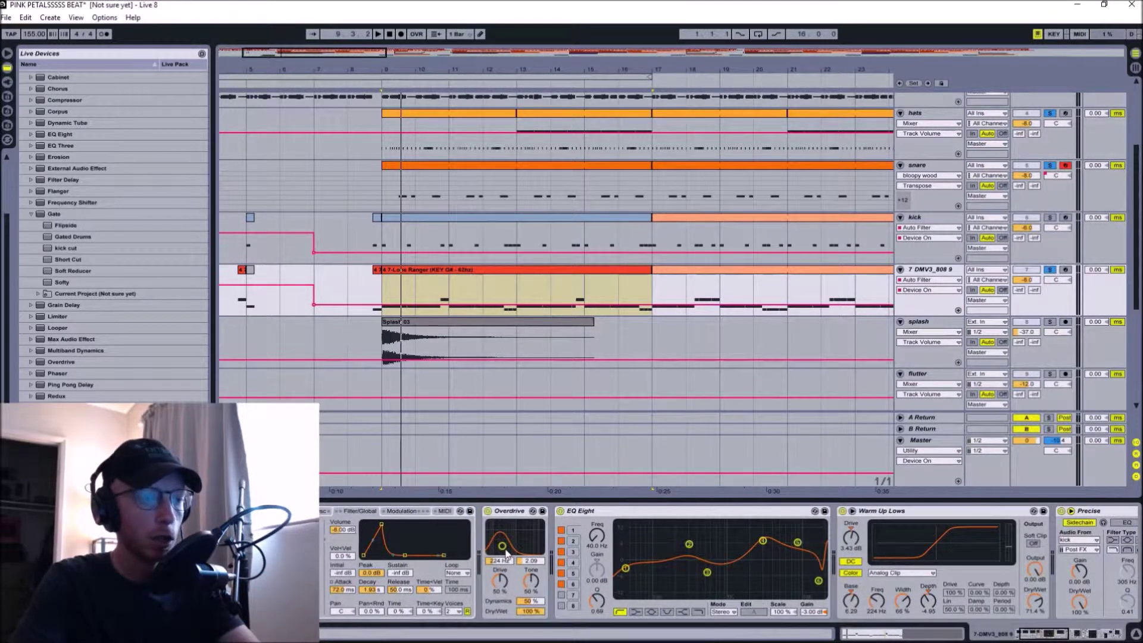
- Examine the Spectrum, stoplooklistn and Auto Filter devices at the end of the 808 track's chain
{"action": "left_click_drag", "start_coordinate": [1044, 636], "coordinate": [1094, 636]}
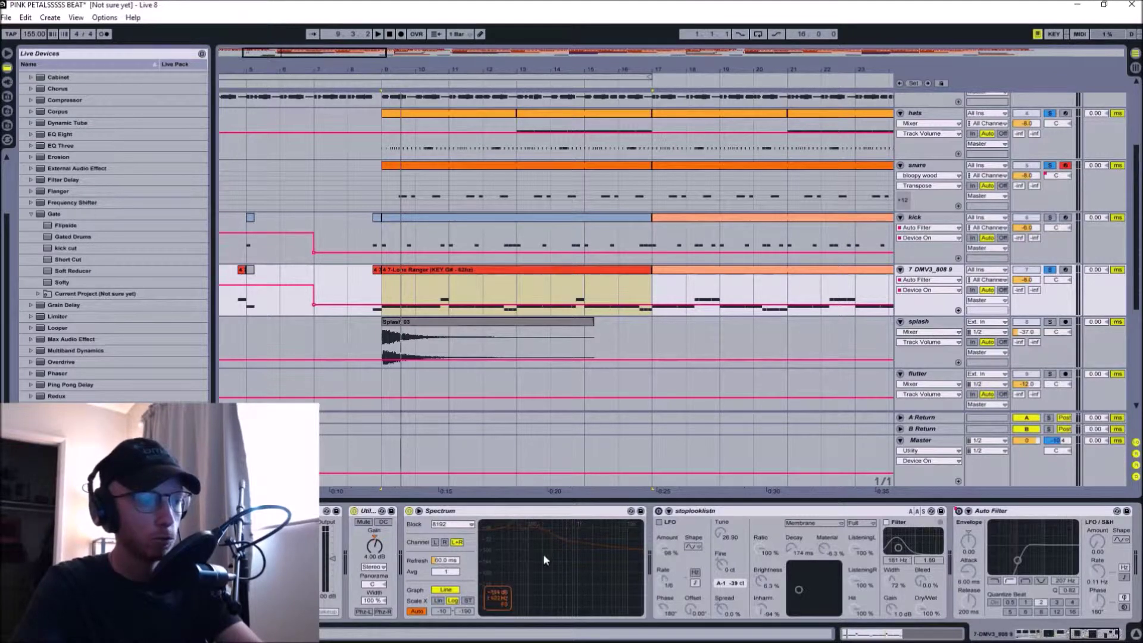
{"action": "left_click", "coordinate": [453, 523]}
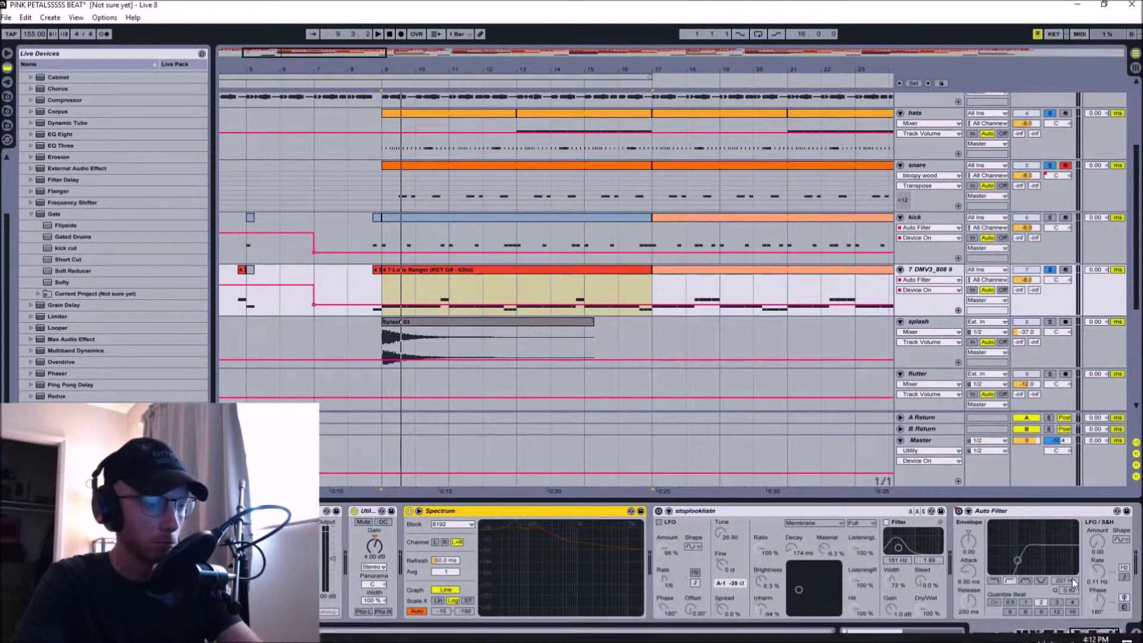
{"action": "left_click", "coordinate": [1100, 633]}
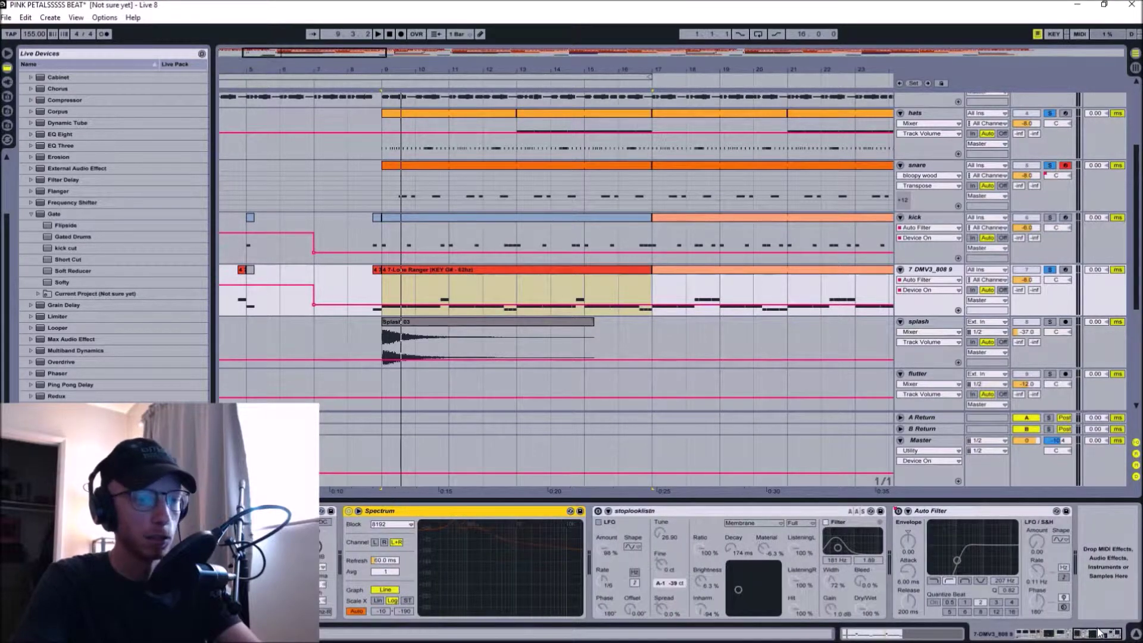
{"action": "left_click", "coordinate": [727, 513]}
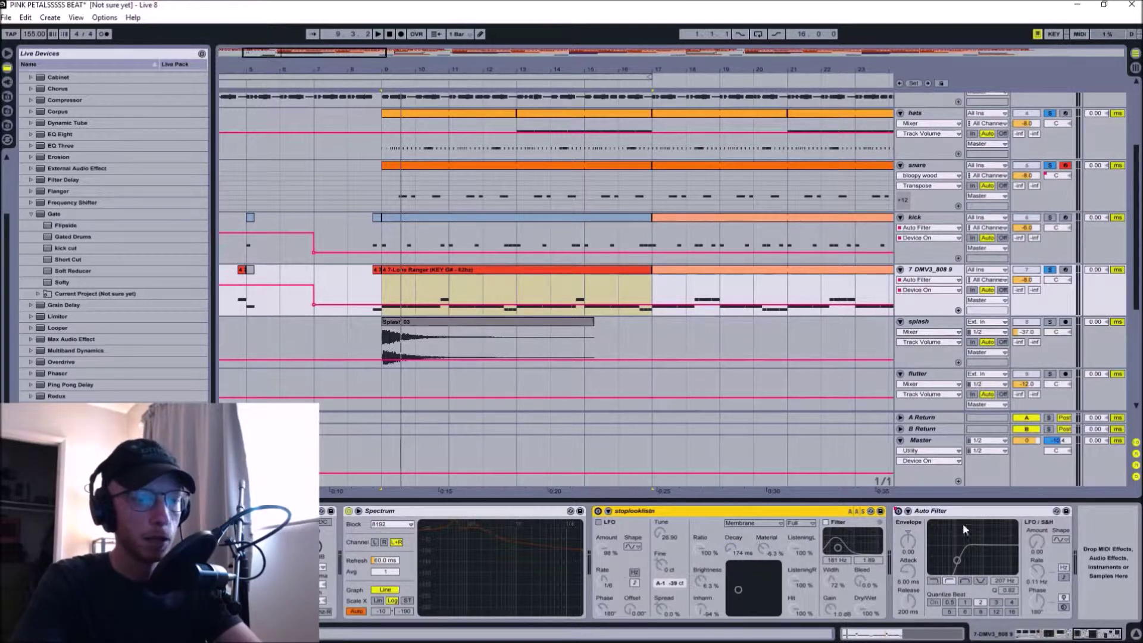
{"action": "left_click", "coordinate": [992, 513]}
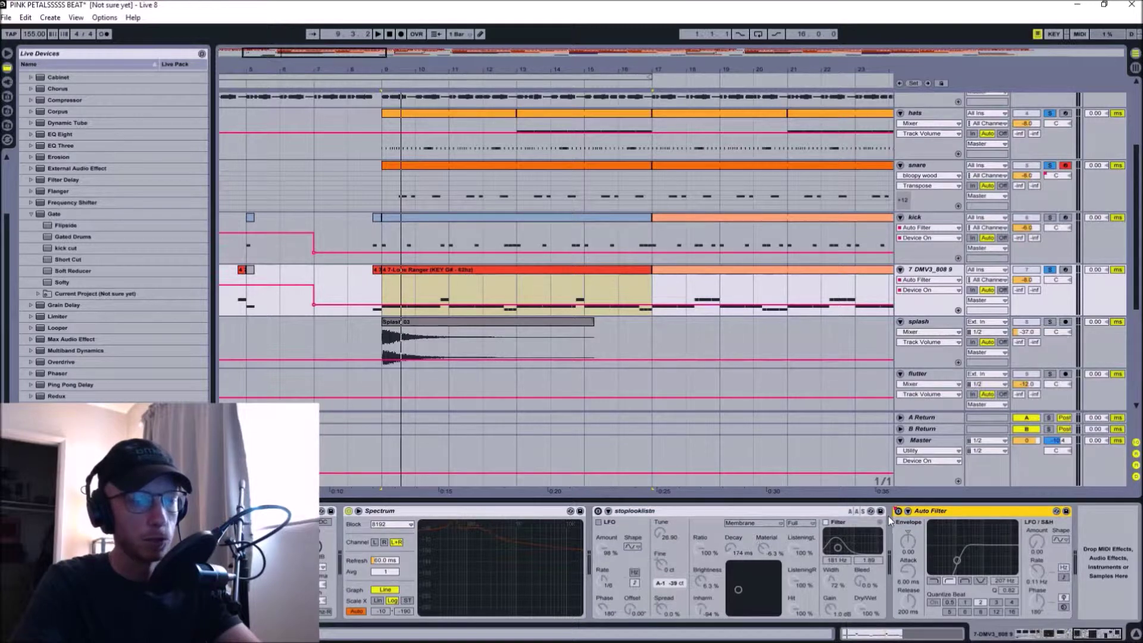
- Select the kick clip starting at bar 9 and play the beat briefly from there
{"action": "left_click_drag", "start_coordinate": [546, 71], "coordinate": [546, 18]}
{"action": "left_click_drag", "start_coordinate": [323, 67], "coordinate": [327, 70]}
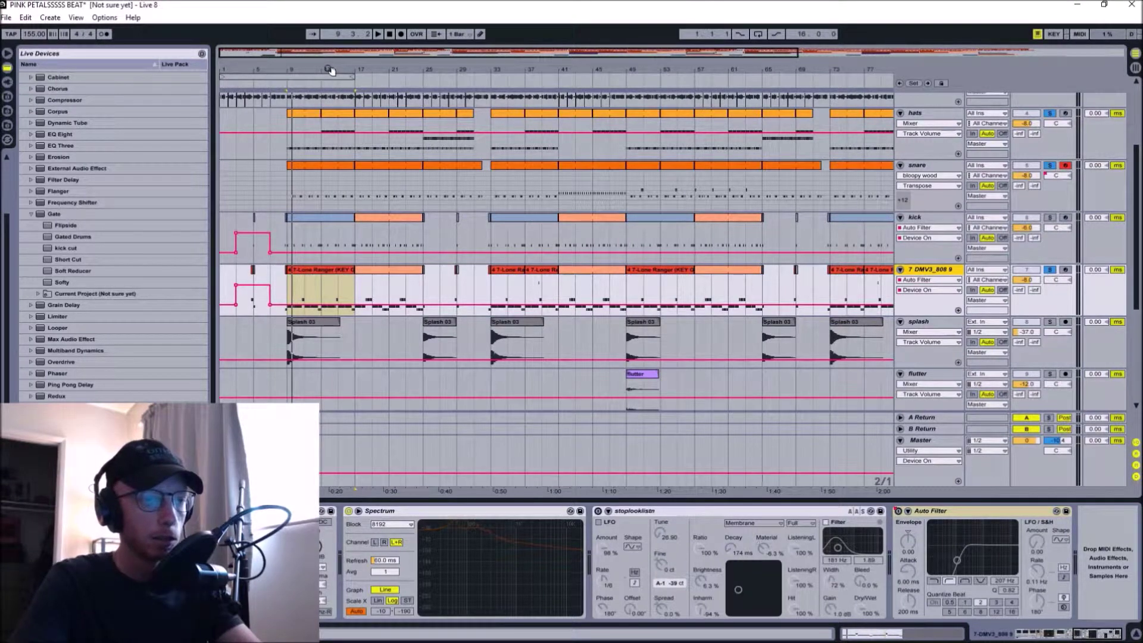
{"action": "left_click_drag", "start_coordinate": [482, 74], "coordinate": [482, 82]}
{"action": "scroll", "coordinate": [352, 315], "scroll_direction": "up", "scroll_amount": 3}
{"action": "scroll", "coordinate": [351, 314], "scroll_direction": "up", "scroll_amount": 2}
{"action": "left_click_drag", "start_coordinate": [264, 74], "coordinate": [403, 262]}
{"action": "scroll", "coordinate": [380, 361], "scroll_direction": "down", "scroll_amount": 5}
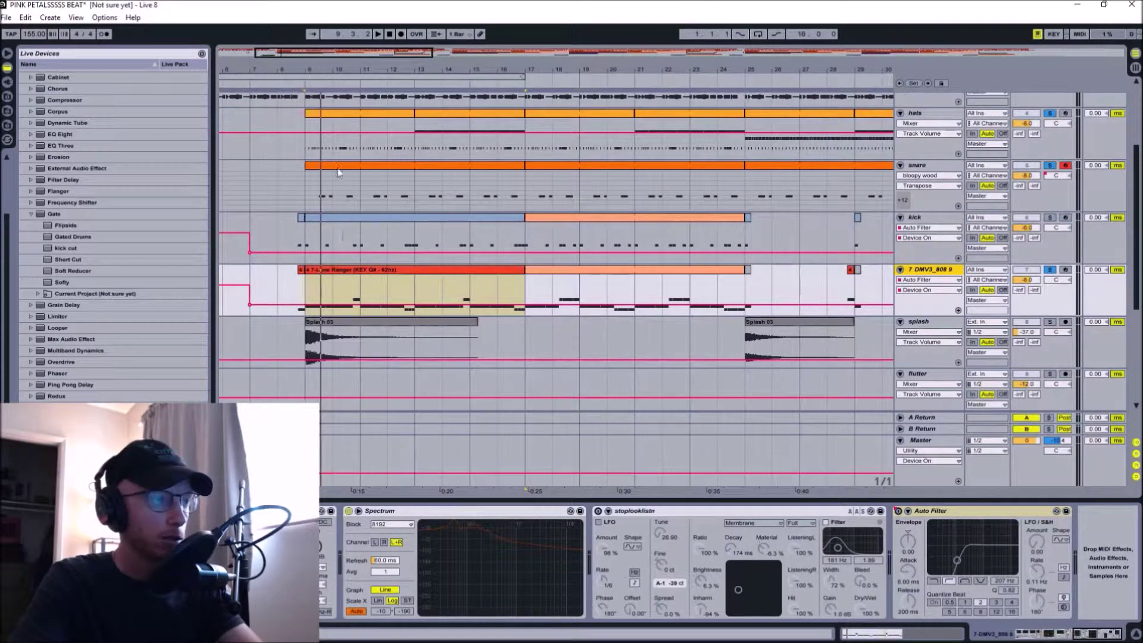
{"action": "left_click_drag", "start_coordinate": [335, 95], "coordinate": [345, 137]}
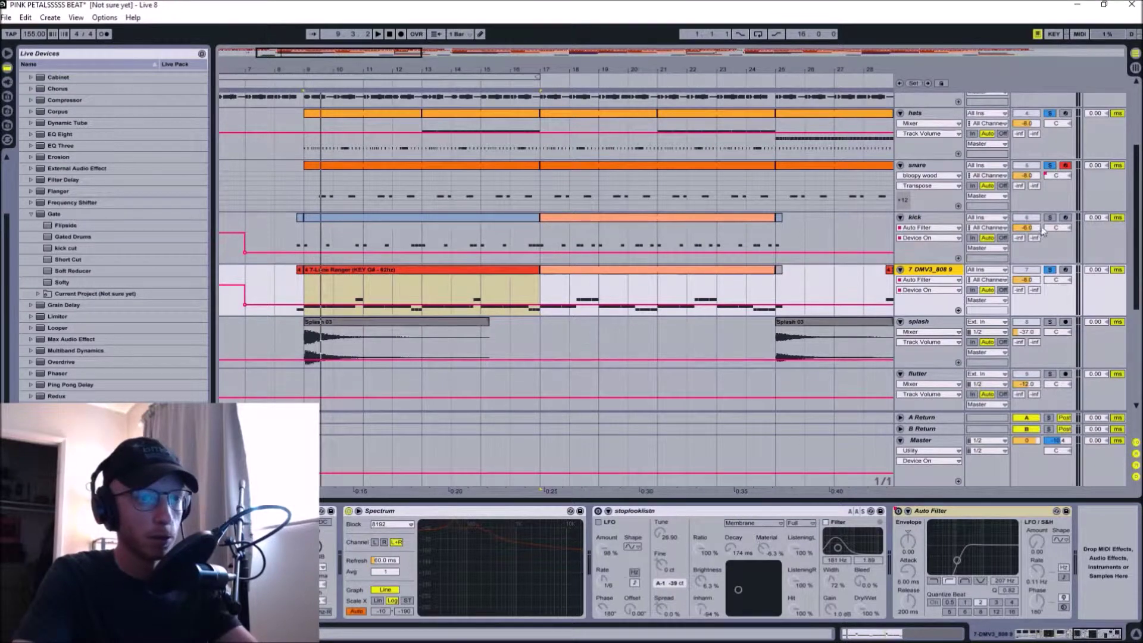
{"action": "left_click", "coordinate": [442, 219]}
{"action": "key", "text": "space"}
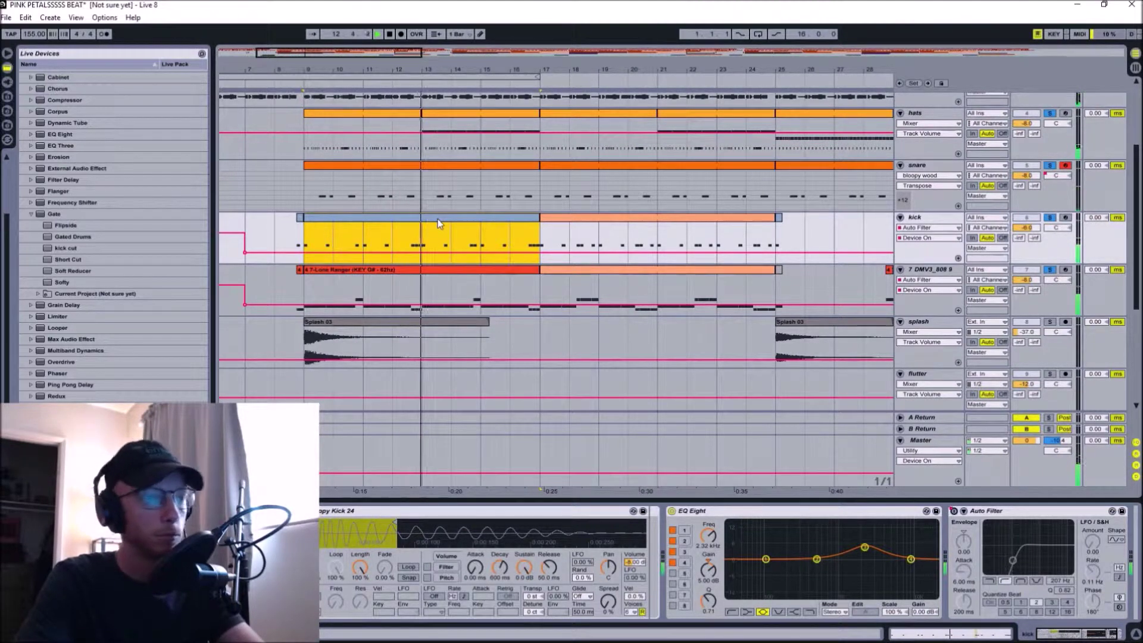
{"action": "key", "text": "space"}
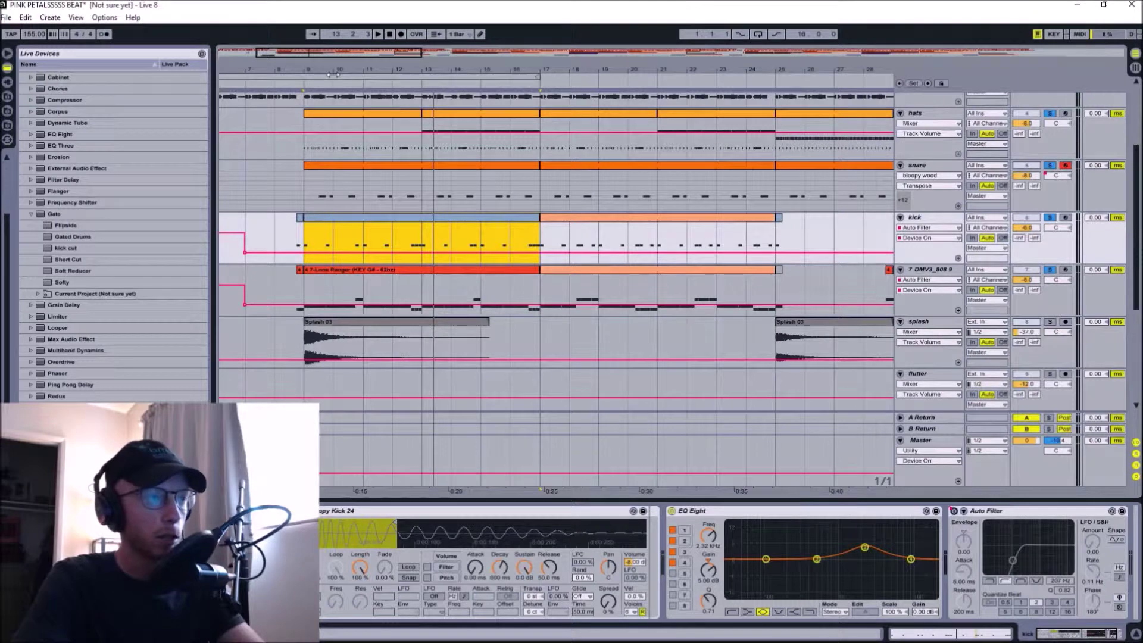
- Compare the kick pattern with the surrounding tracks and replay the beat briefly from bar 9
{"action": "left_click_drag", "start_coordinate": [333, 75], "coordinate": [342, 83]}
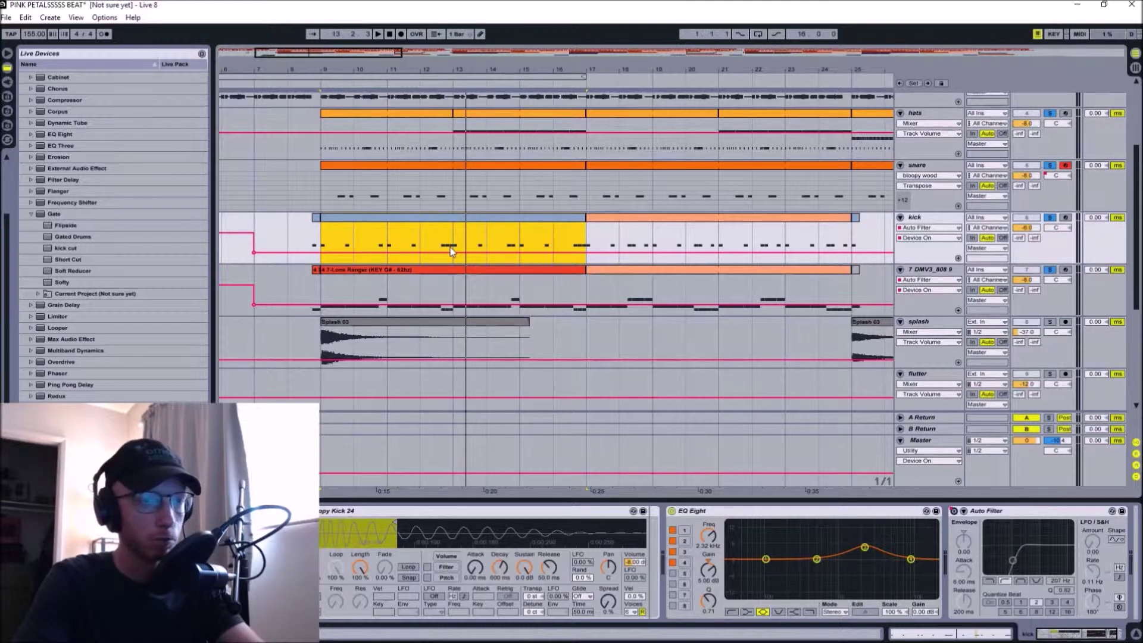
{"action": "scroll", "coordinate": [480, 289], "scroll_direction": "up", "scroll_amount": 2}
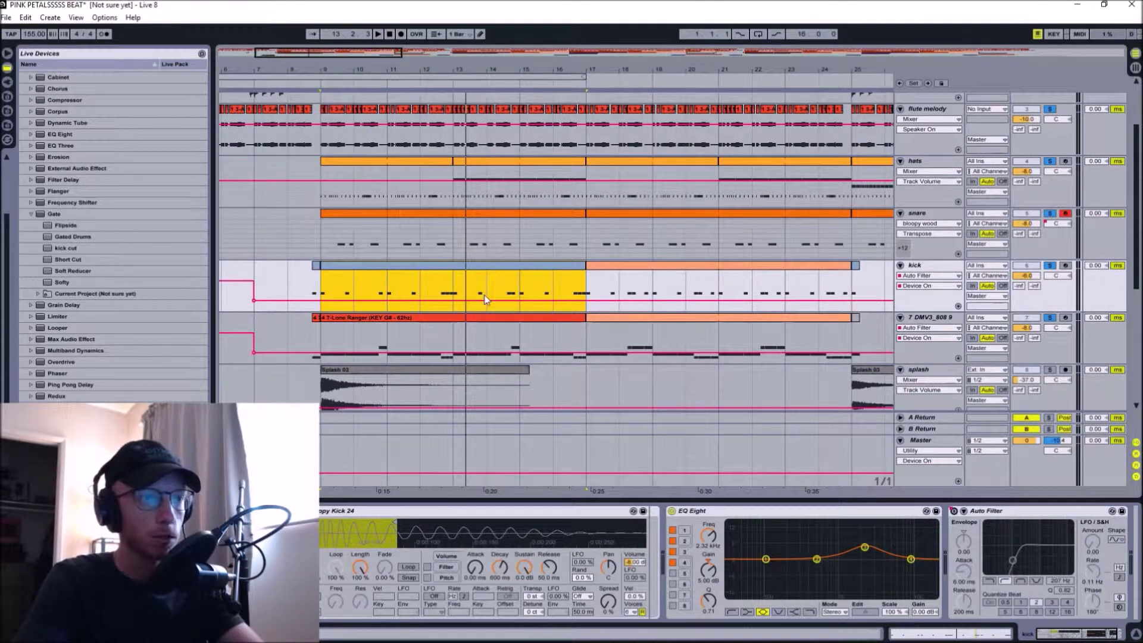
{"action": "scroll", "coordinate": [486, 300], "scroll_direction": "up", "scroll_amount": 1}
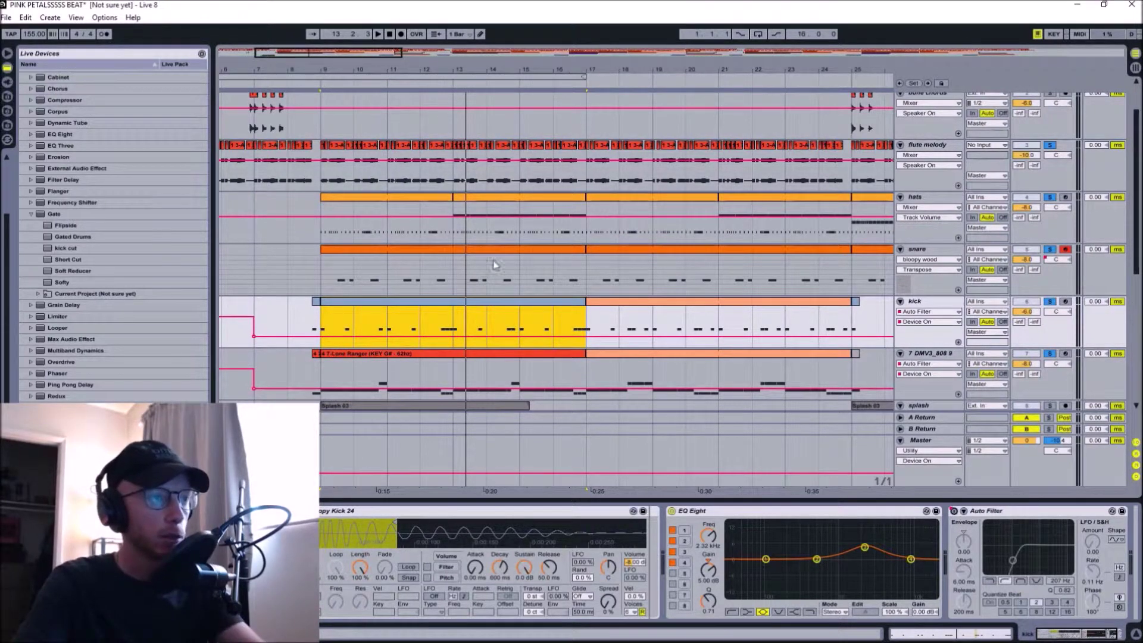
{"action": "scroll", "coordinate": [493, 264], "scroll_direction": "up", "scroll_amount": 2}
{"action": "left_click_drag", "start_coordinate": [361, 67], "coordinate": [422, 289]}
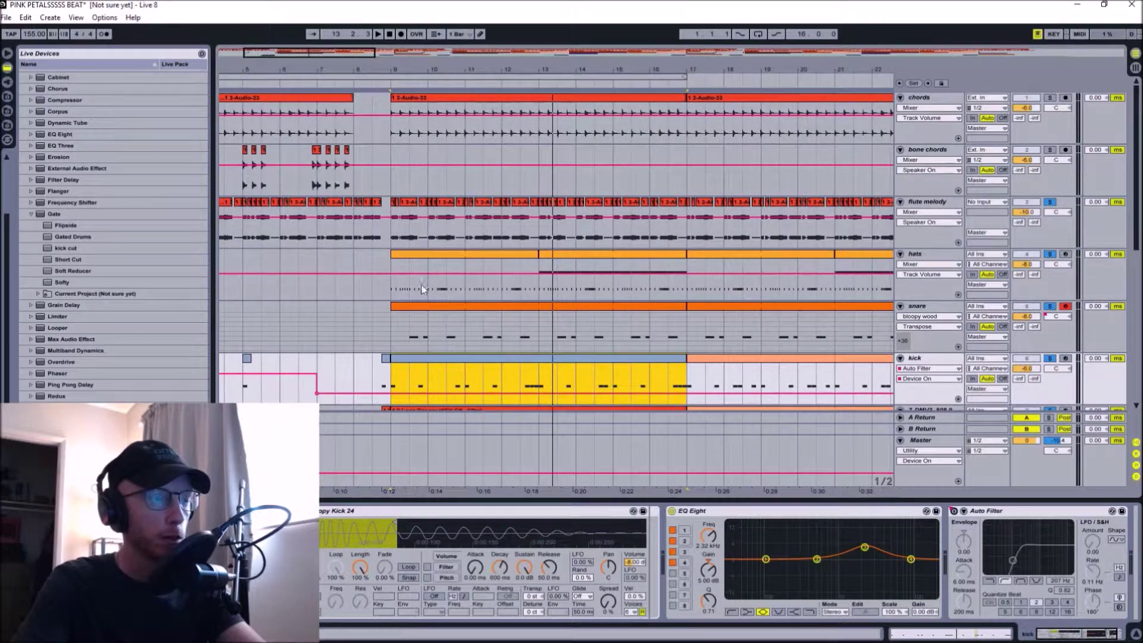
{"action": "left_click_drag", "start_coordinate": [458, 68], "coordinate": [459, 95]}
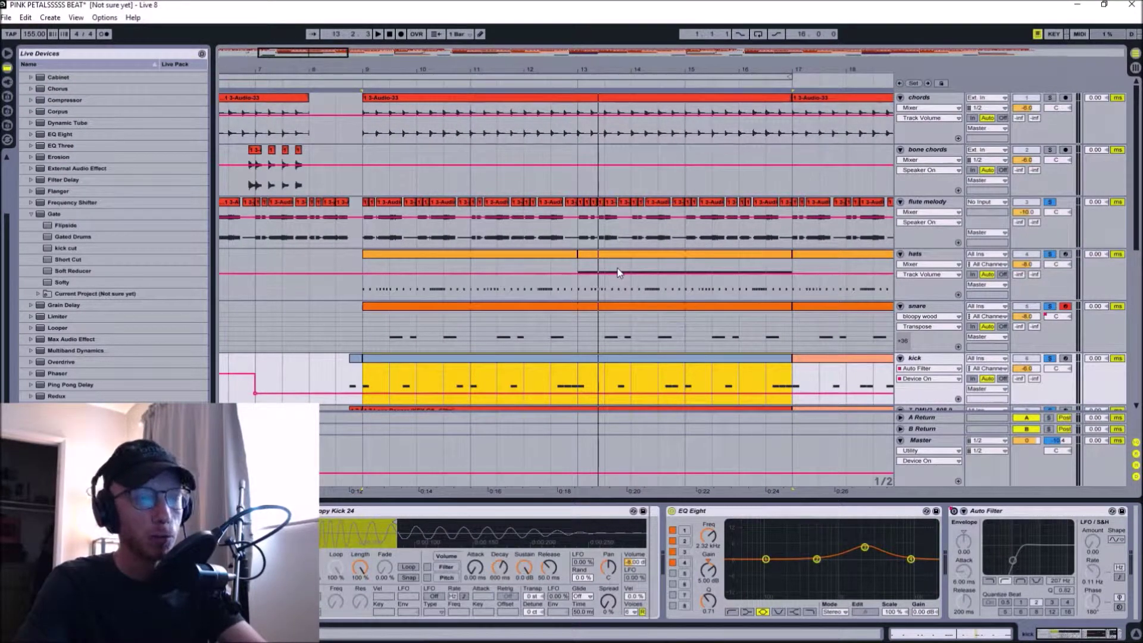
{"action": "scroll", "coordinate": [618, 273], "scroll_direction": "down", "scroll_amount": 5}
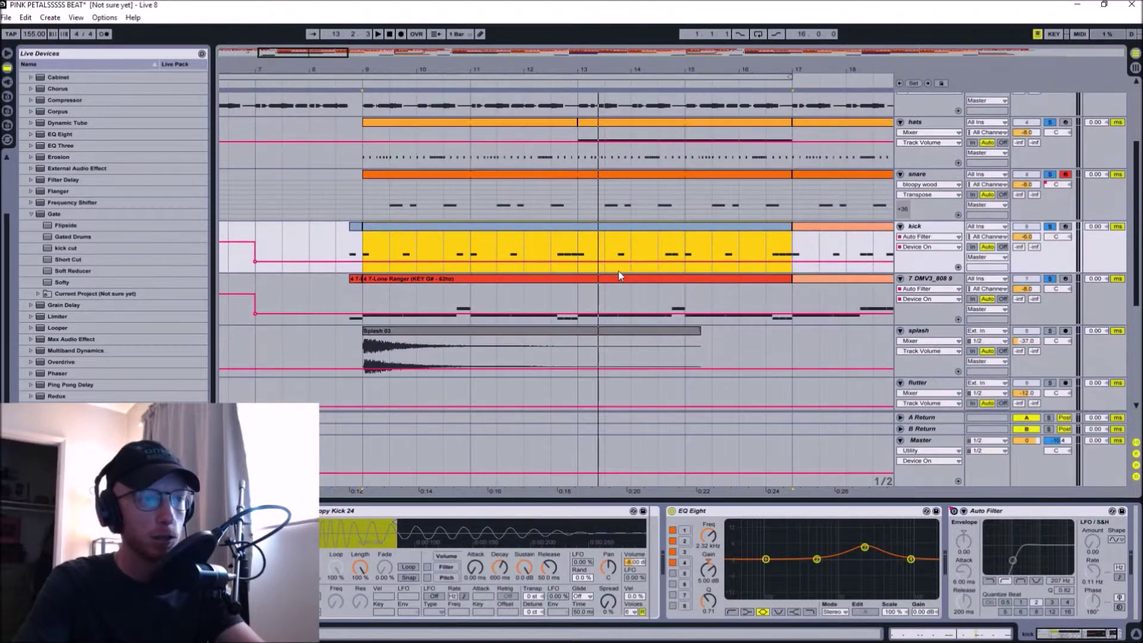
{"action": "scroll", "coordinate": [620, 276], "scroll_direction": "up", "scroll_amount": 3}
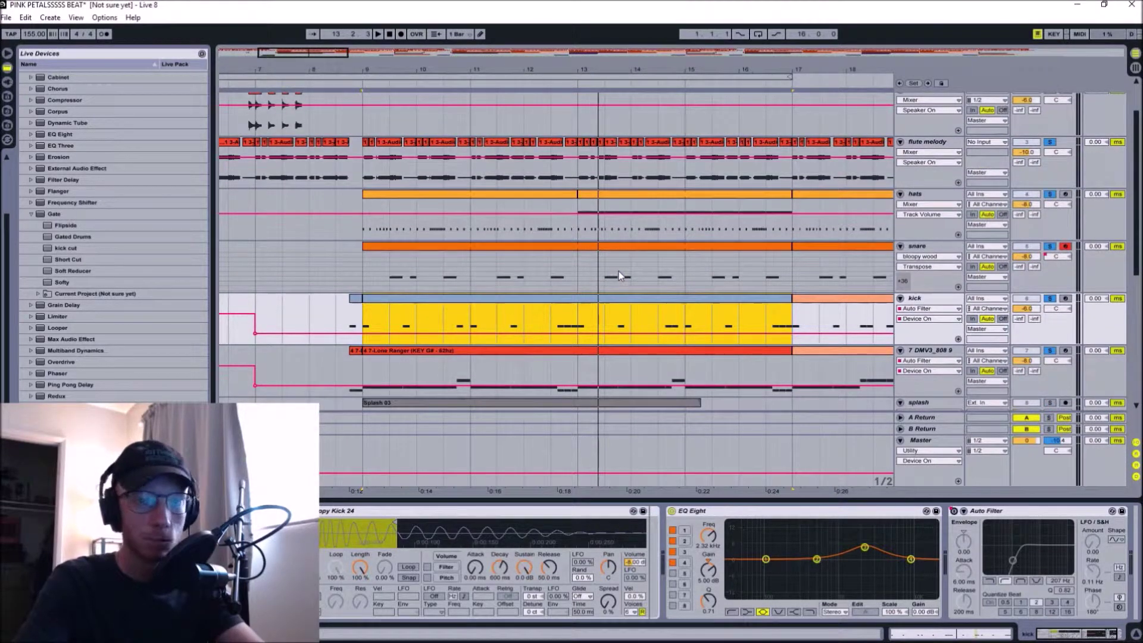
{"action": "key", "text": "space"}
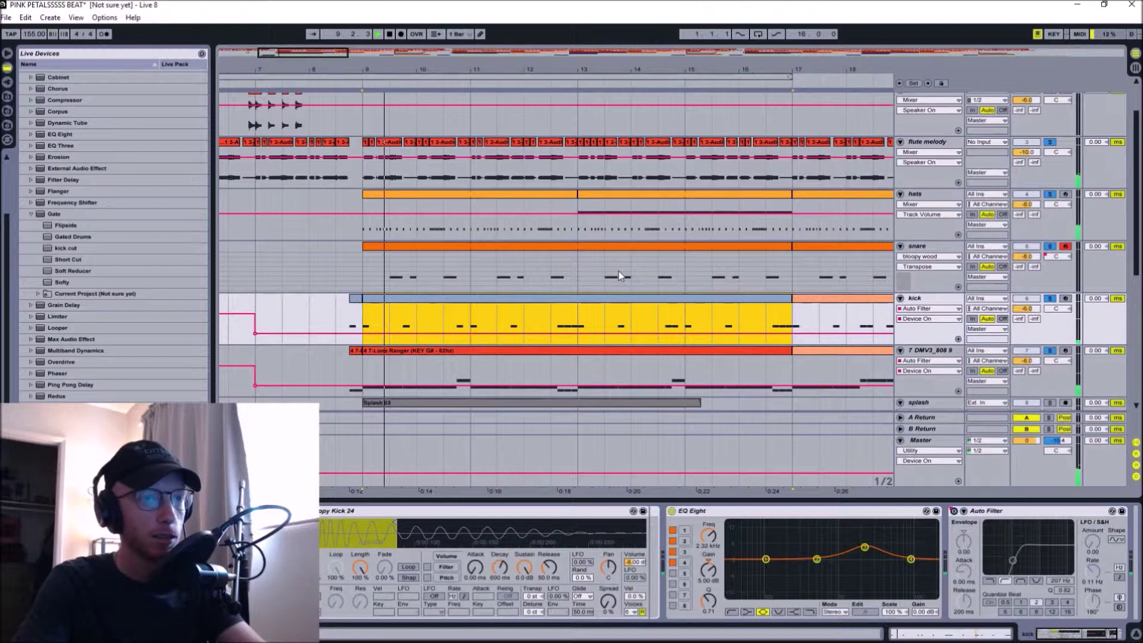
{"action": "key", "text": "space"}
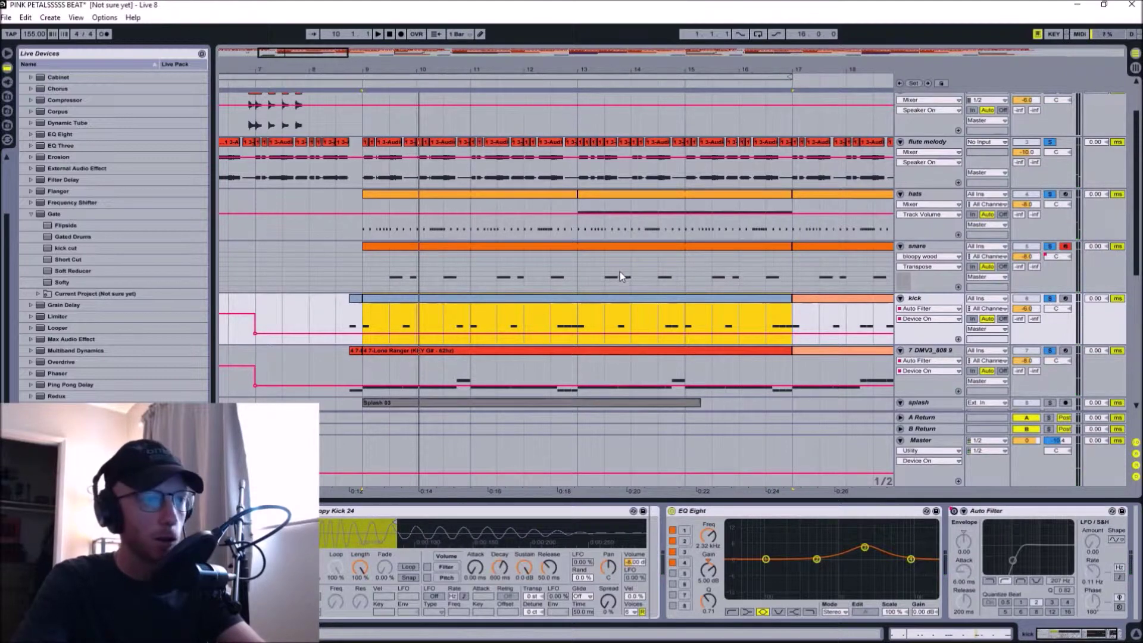
- Solo the chords track and play it from its clip at bar 9
{"action": "scroll", "coordinate": [620, 275], "scroll_direction": "up", "scroll_amount": 3}
{"action": "left_click_drag", "start_coordinate": [558, 68], "coordinate": [532, 71]}
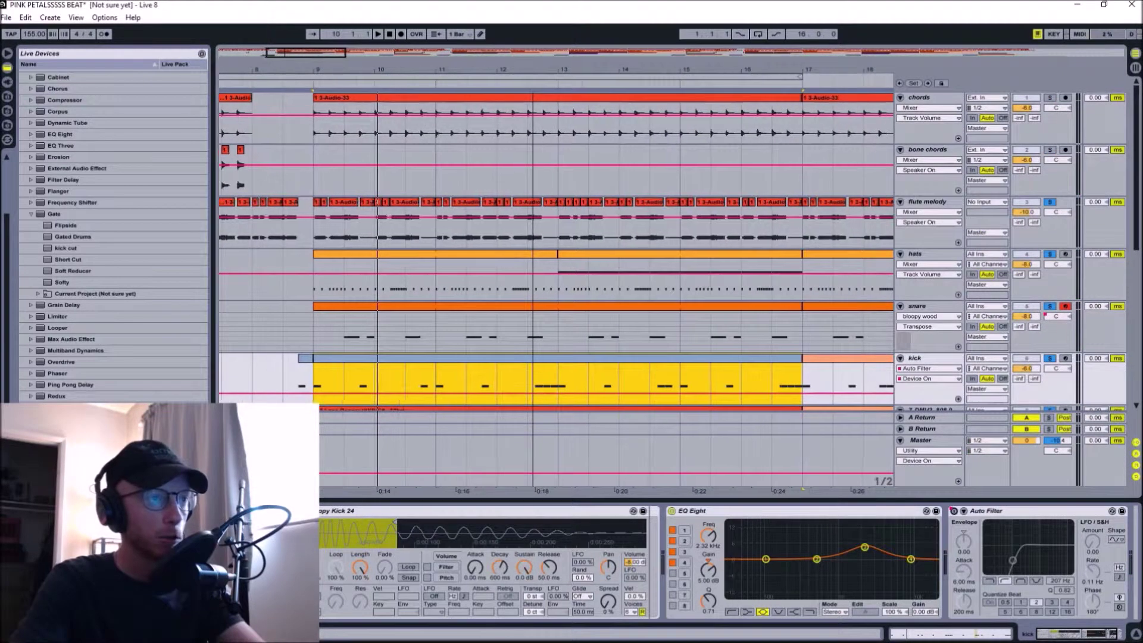
{"action": "left_click", "coordinate": [347, 94]}
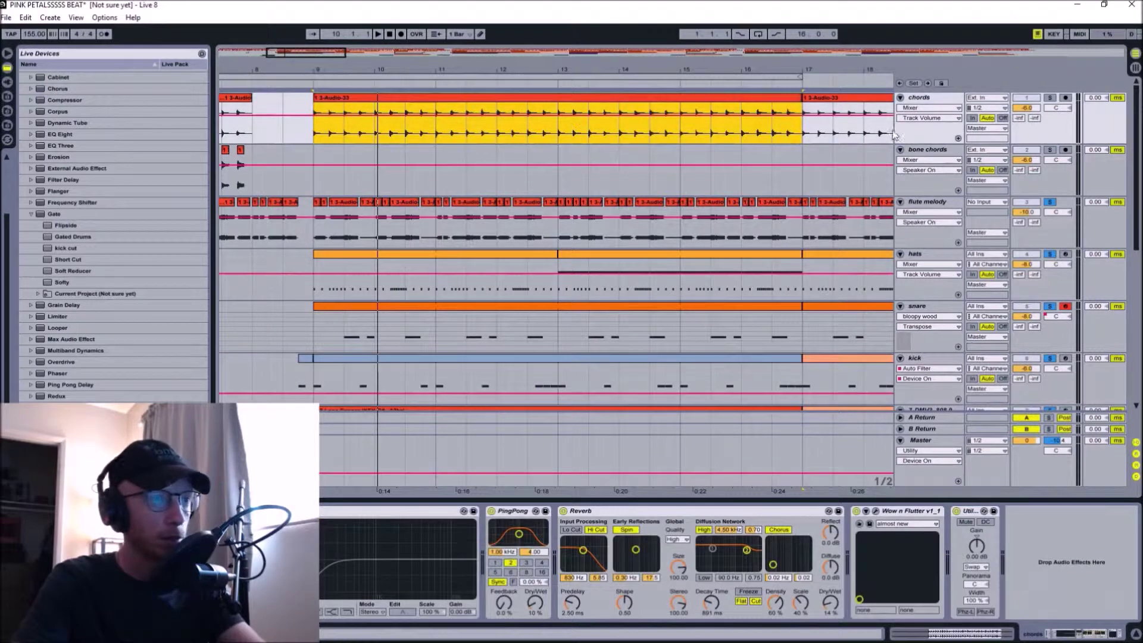
{"action": "left_click", "coordinate": [1050, 97]}
{"action": "key", "text": "space"}
{"action": "left_click_drag", "start_coordinate": [548, 70], "coordinate": [498, 60]}
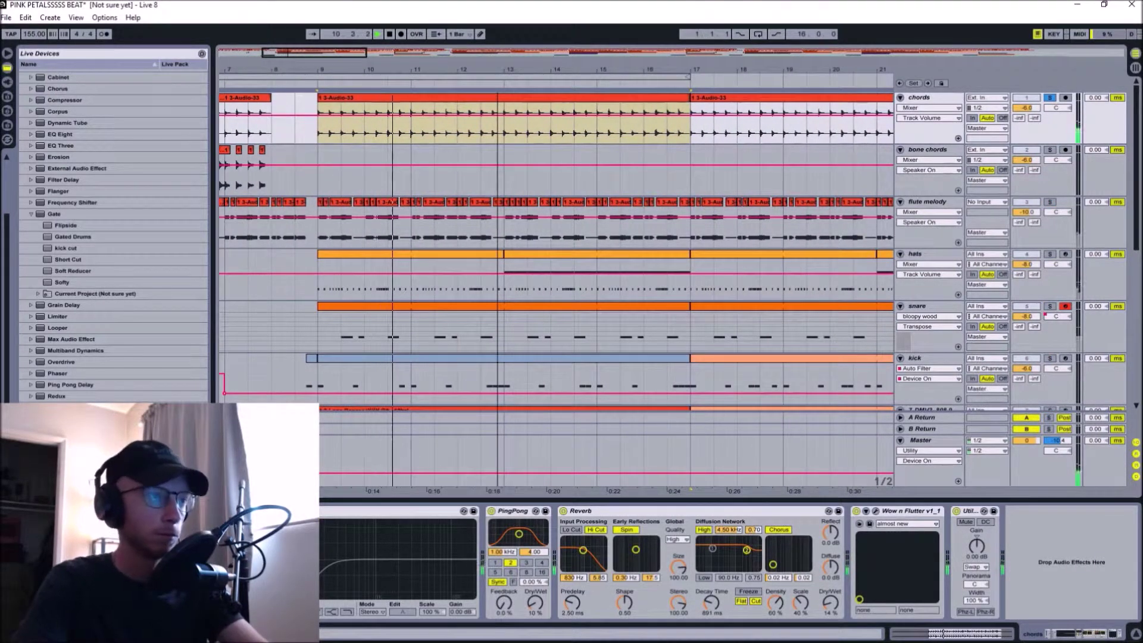
{"action": "key", "text": "minus"}
{"action": "key", "text": "minus"}
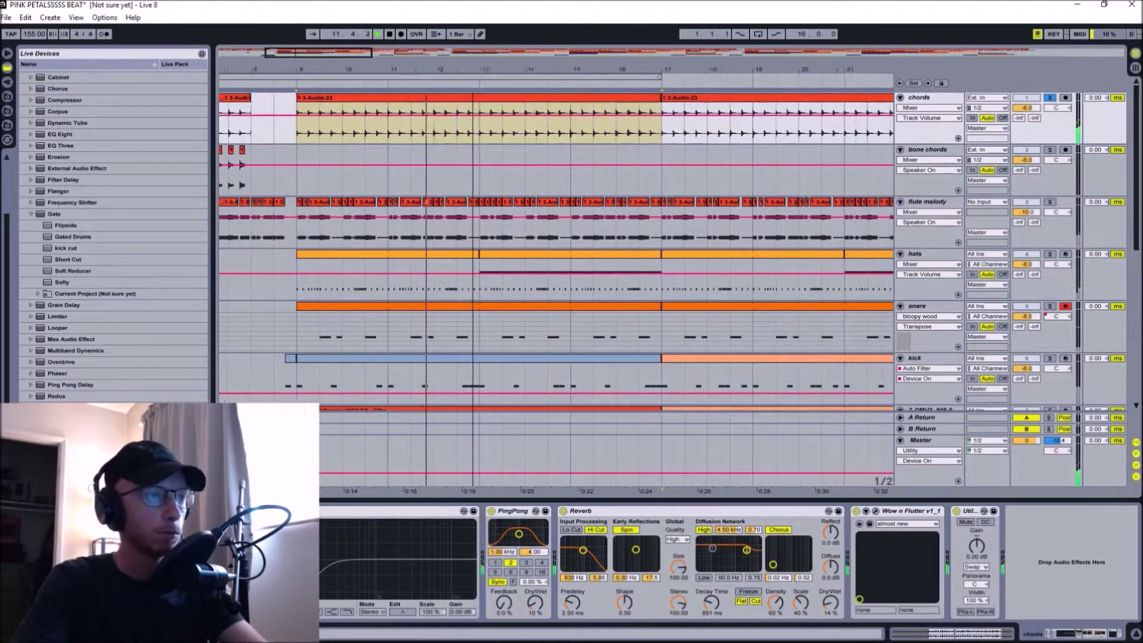
- Play the soloed chords from their clip at bar 25, then stop and select the chords track
{"action": "left_click", "coordinate": [667, 95]}
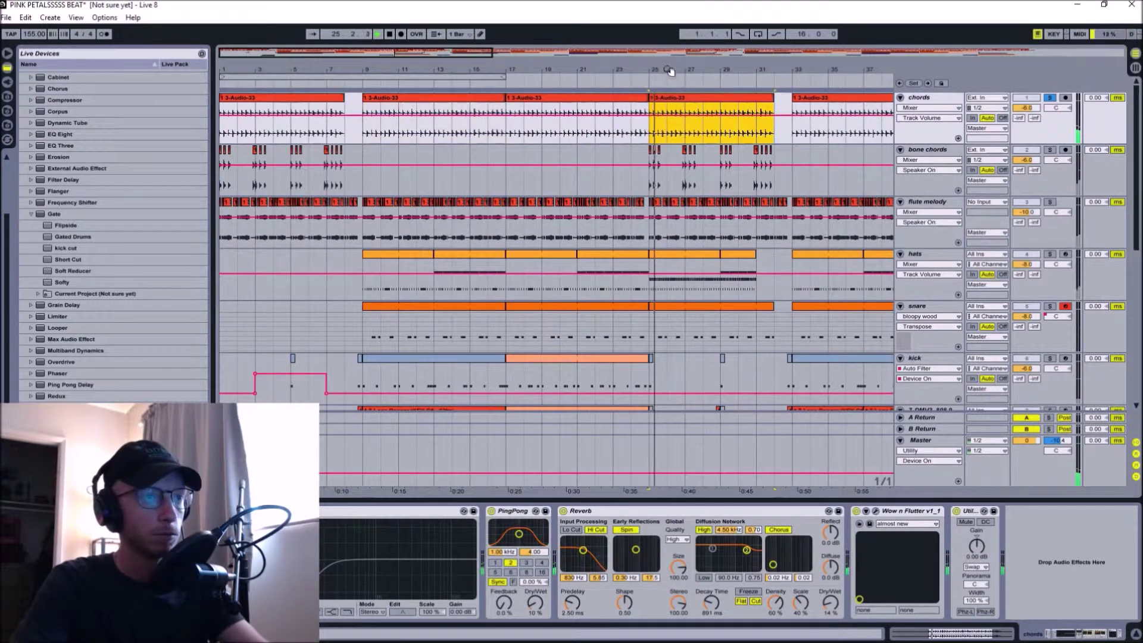
{"action": "key", "text": "plus"}
{"action": "key", "text": "plus"}
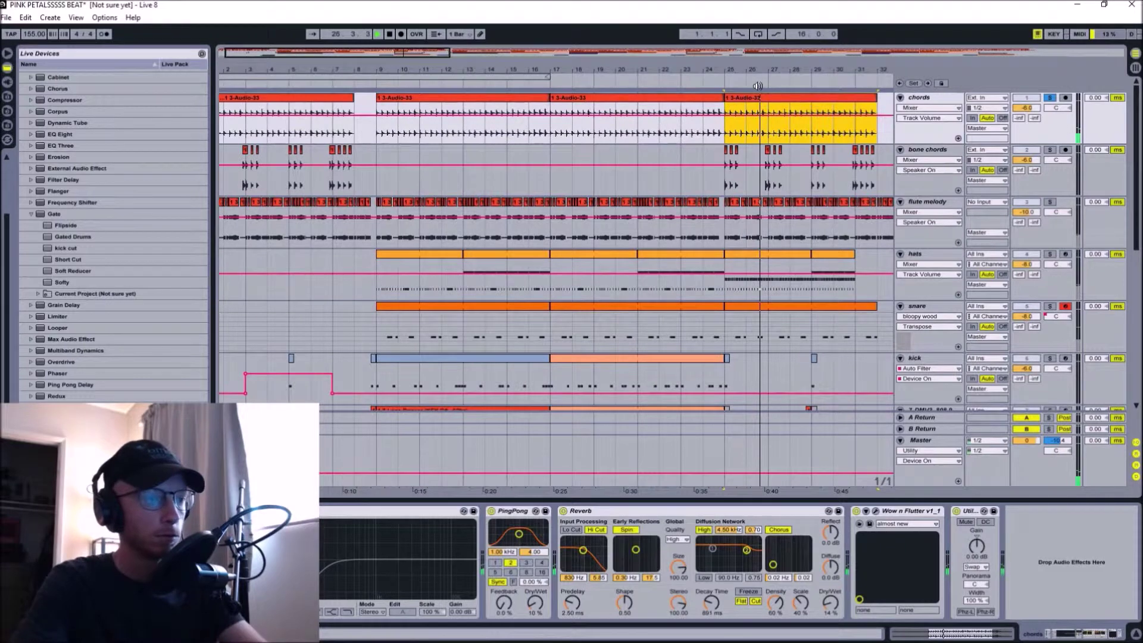
{"action": "left_click", "coordinate": [927, 98]}
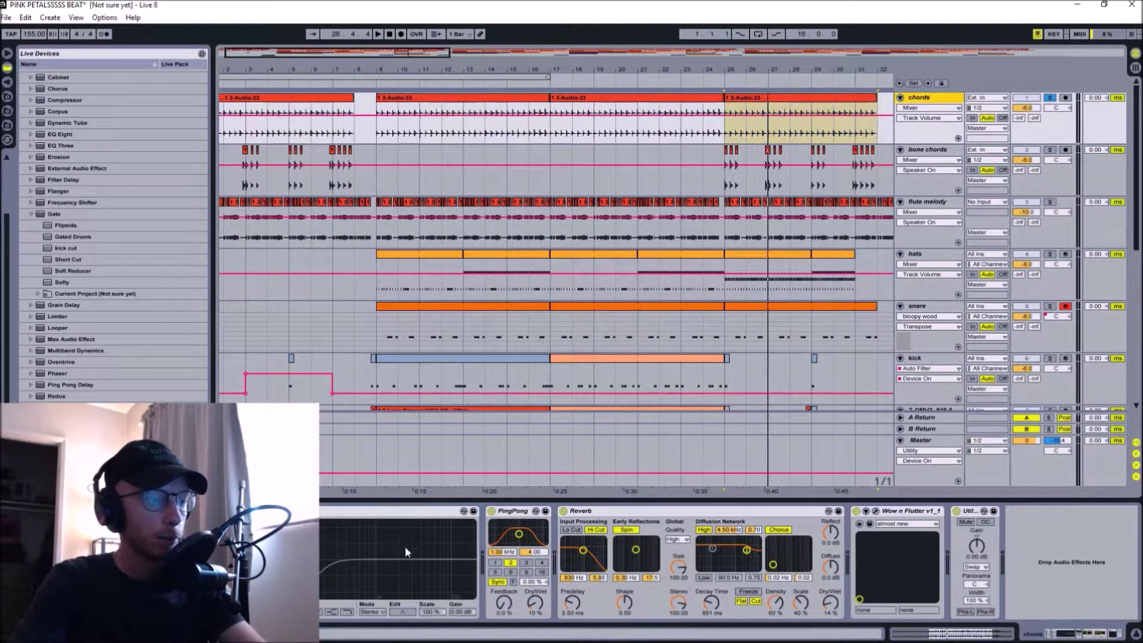
- Select the chords clip at bar 9, review the settings in the Wow n Flutter plug-in window, and close it
{"action": "left_click_drag", "start_coordinate": [381, 71], "coordinate": [387, 101]}
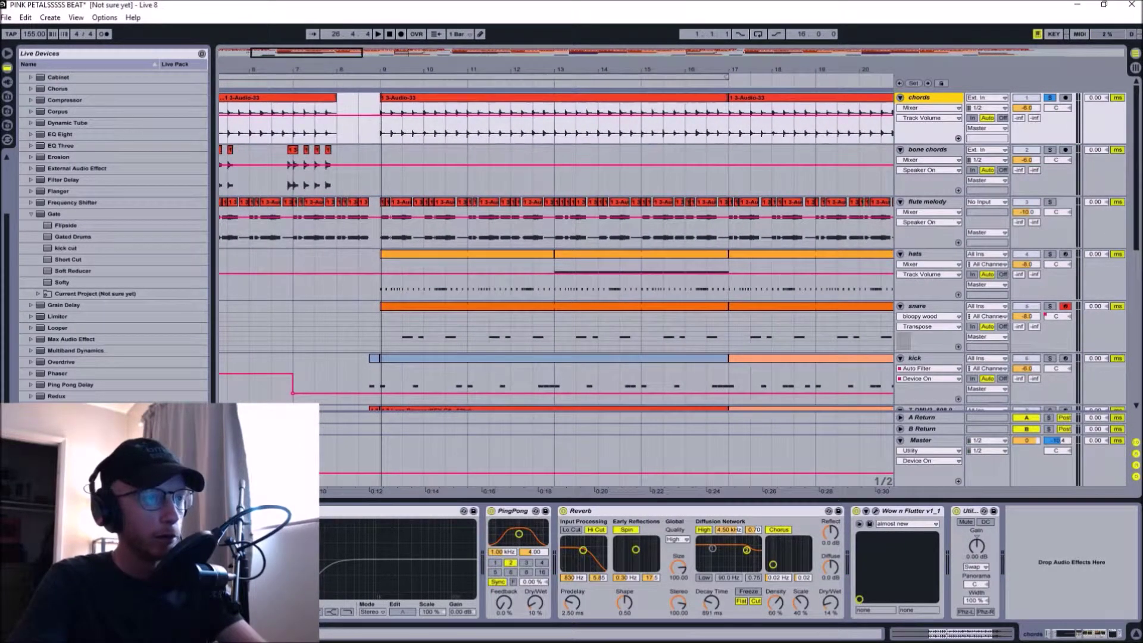
{"action": "left_click", "coordinate": [402, 115]}
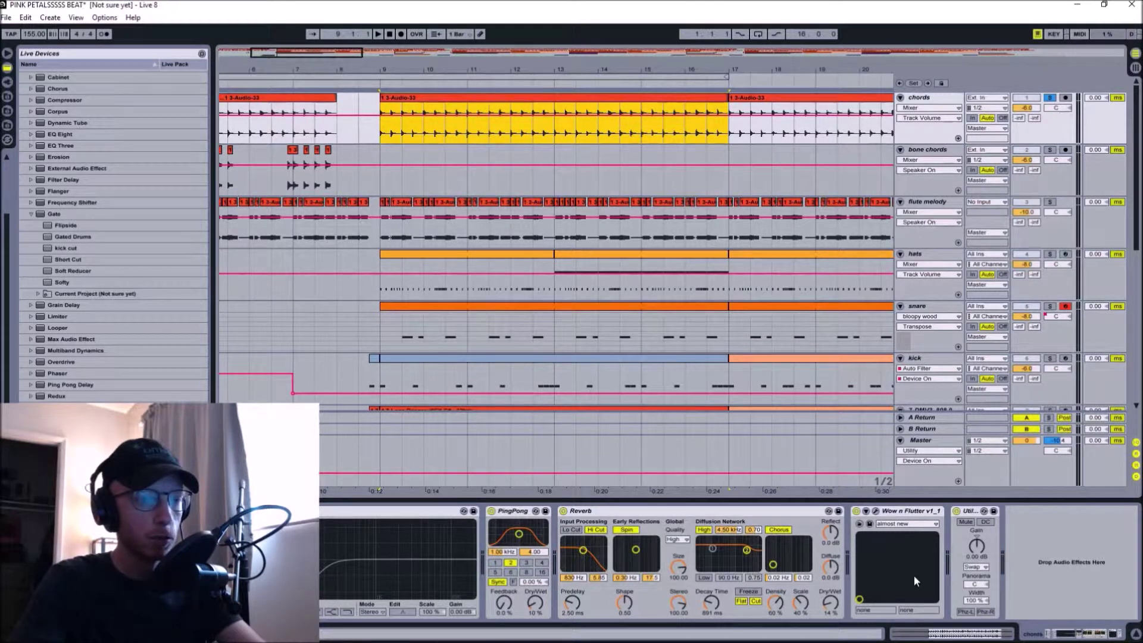
{"action": "left_click", "coordinate": [1069, 638]}
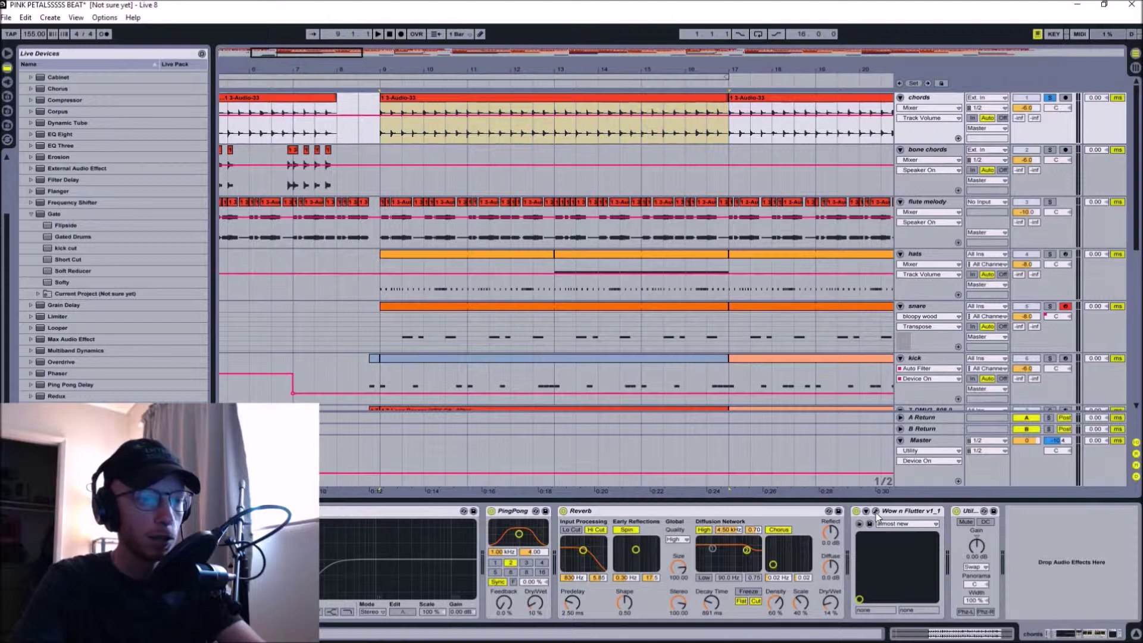
{"action": "key", "text": "ctrl+alt+p"}
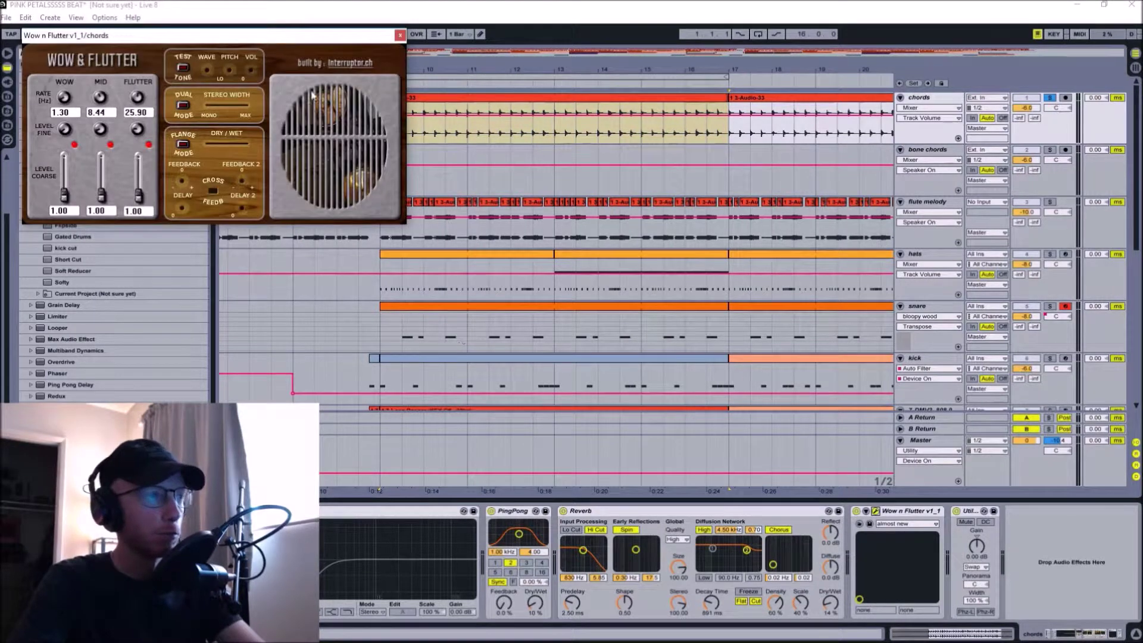
{"action": "left_click_drag", "start_coordinate": [250, 44], "coordinate": [593, 193]}
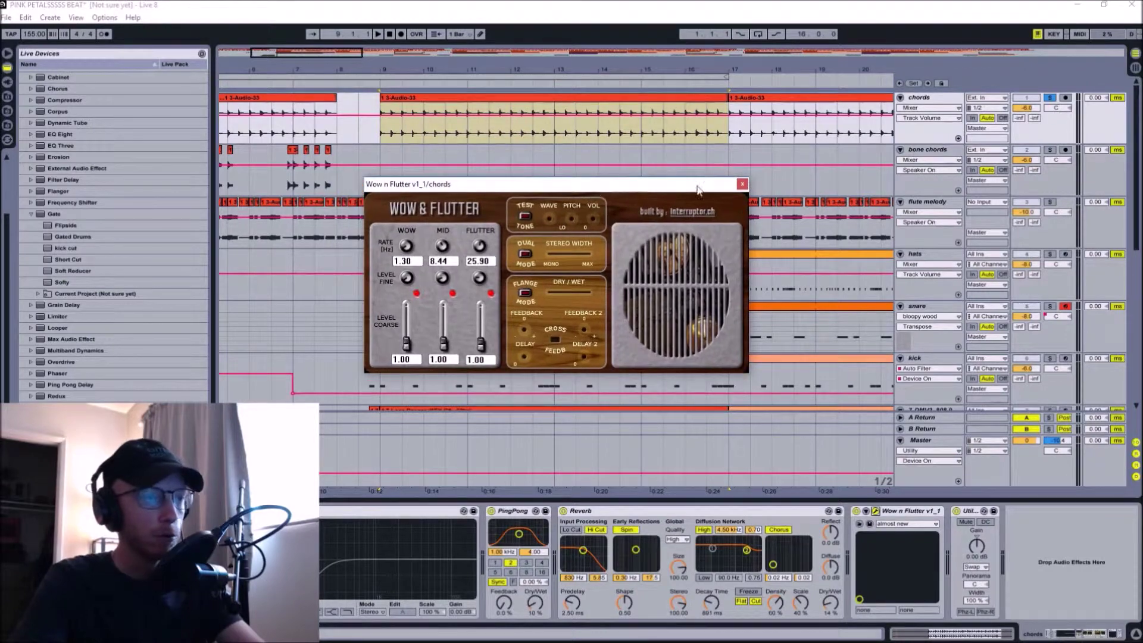
{"action": "left_click", "coordinate": [744, 184]}
- Solo the bone chords track and play it from bar 25
{"action": "left_click_drag", "start_coordinate": [717, 71], "coordinate": [394, 64]}
{"action": "left_click_drag", "start_coordinate": [484, 70], "coordinate": [484, 89]}
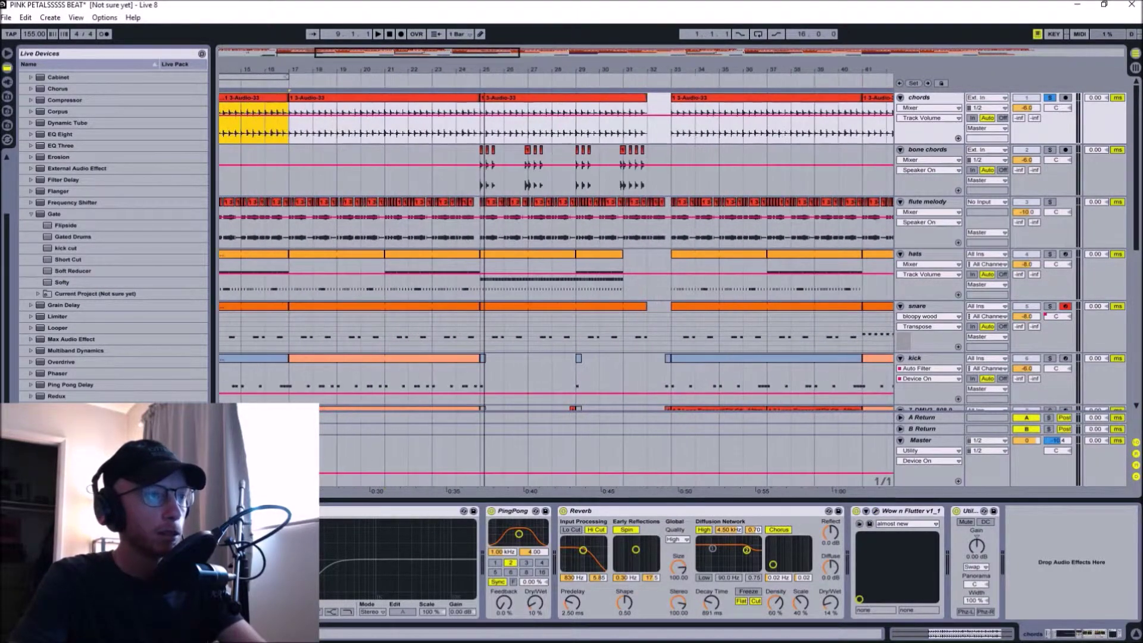
{"action": "left_click", "coordinate": [482, 184]}
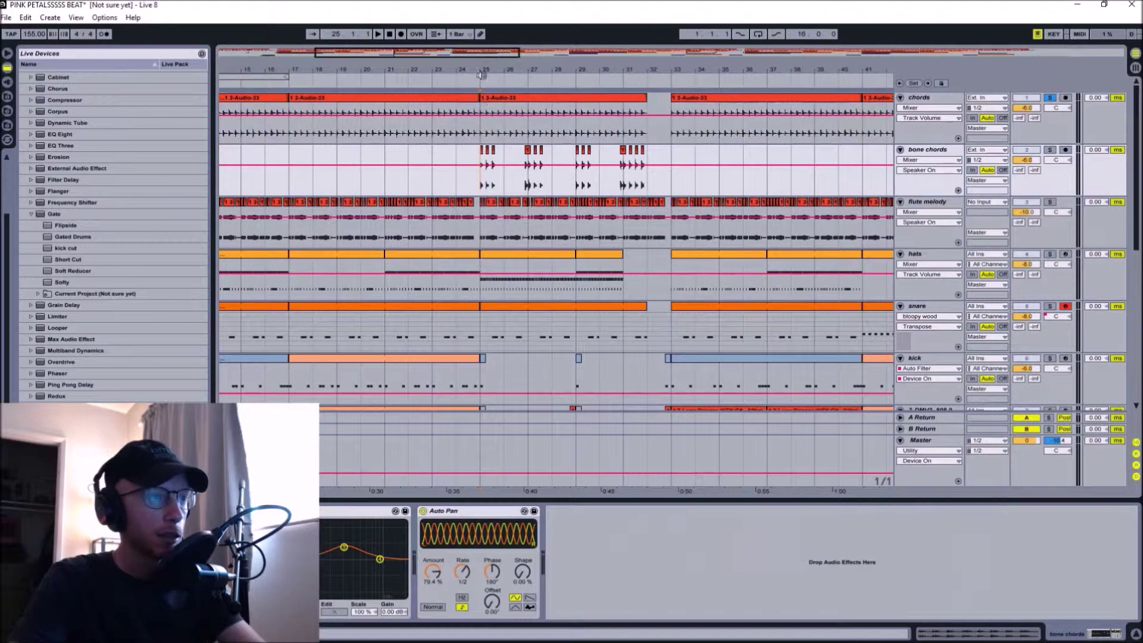
{"action": "left_click_drag", "start_coordinate": [483, 72], "coordinate": [483, 89]}
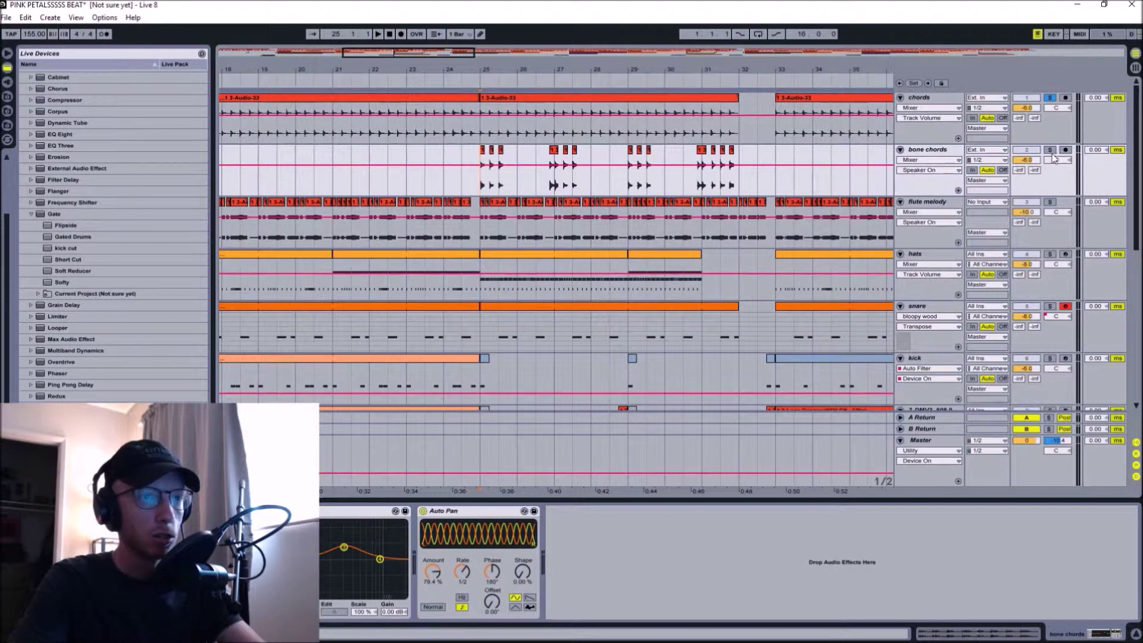
{"action": "left_click_drag", "start_coordinate": [597, 67], "coordinate": [596, 77]}
{"action": "key", "text": "space"}
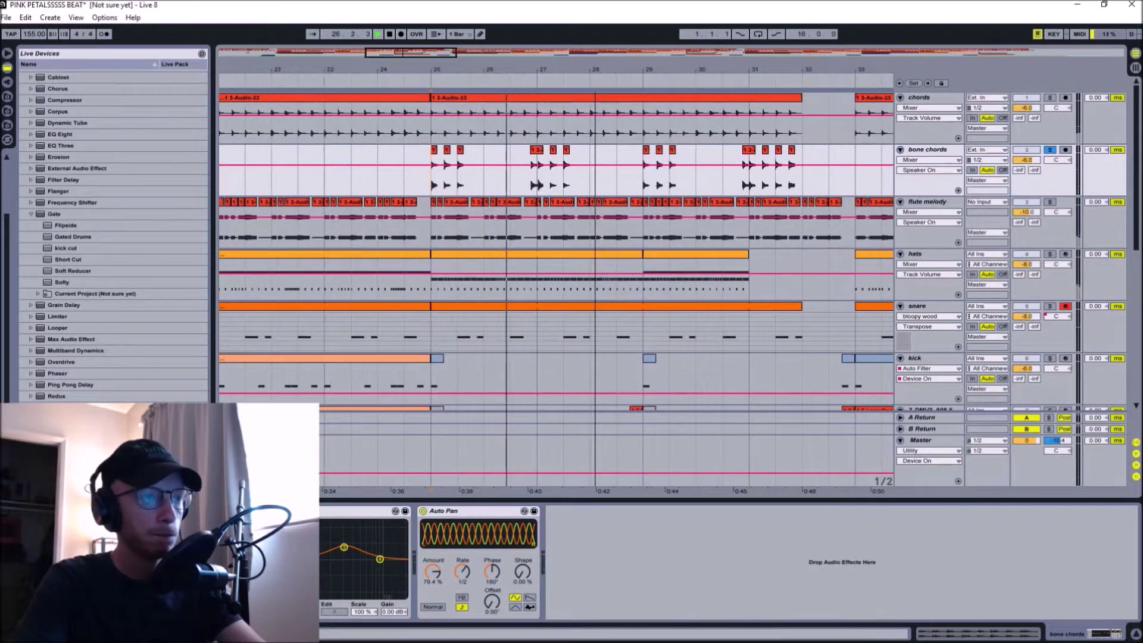
- Stop playback and examine the bone chords clips around bar 25
{"action": "key", "text": "space"}
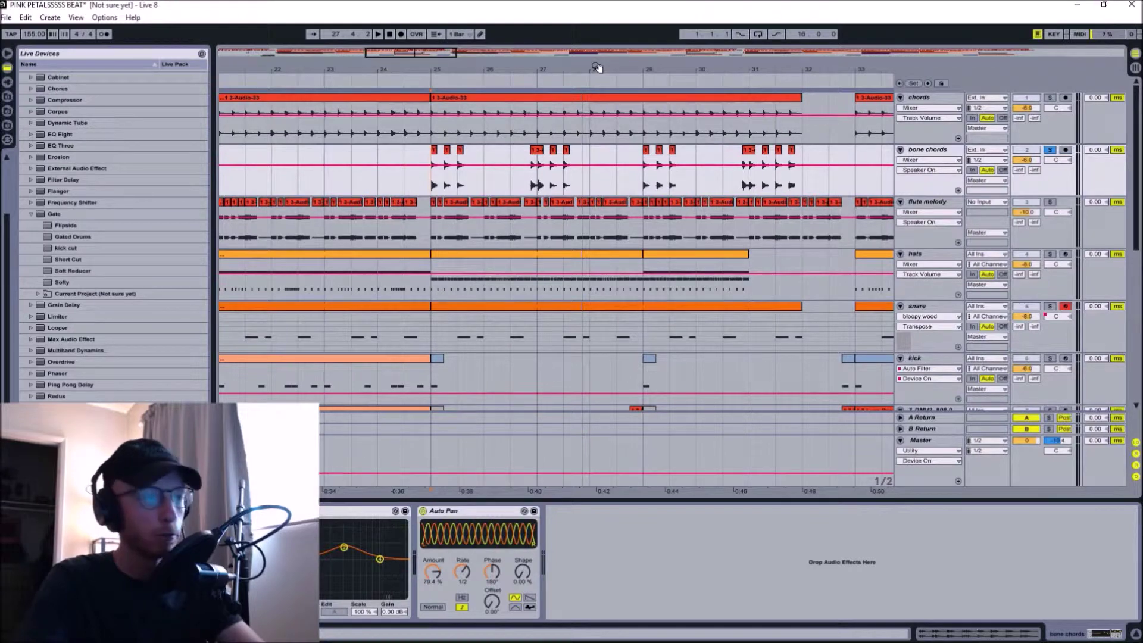
{"action": "left_click_drag", "start_coordinate": [598, 68], "coordinate": [597, 60]}
{"action": "left_click_drag", "start_coordinate": [512, 72], "coordinate": [493, 96]}
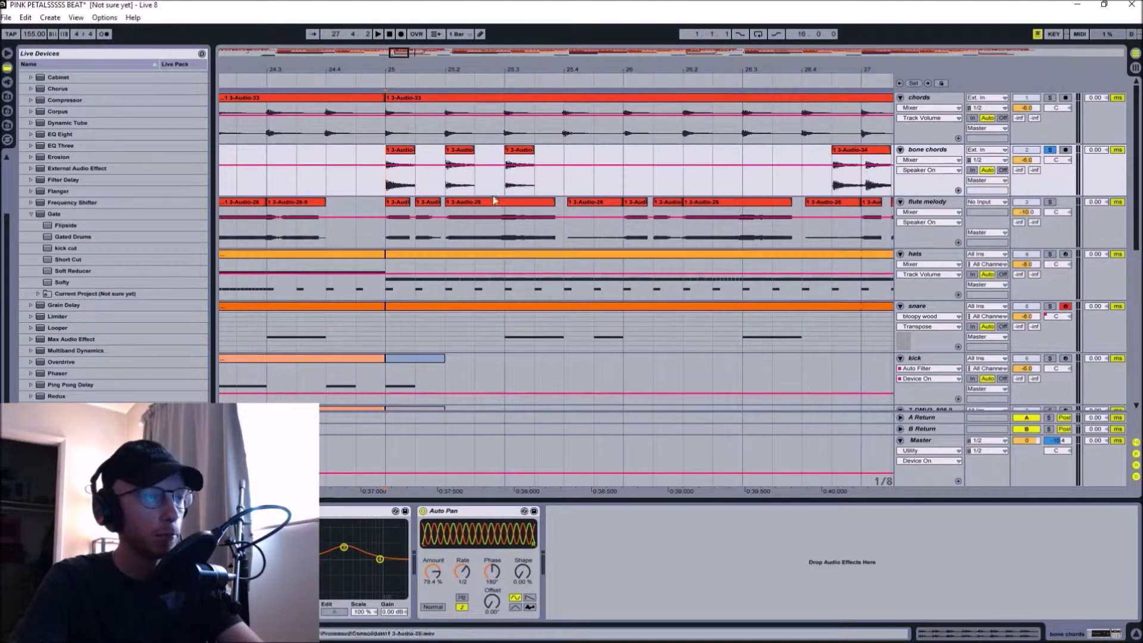
{"action": "left_click_drag", "start_coordinate": [464, 66], "coordinate": [465, 56]}
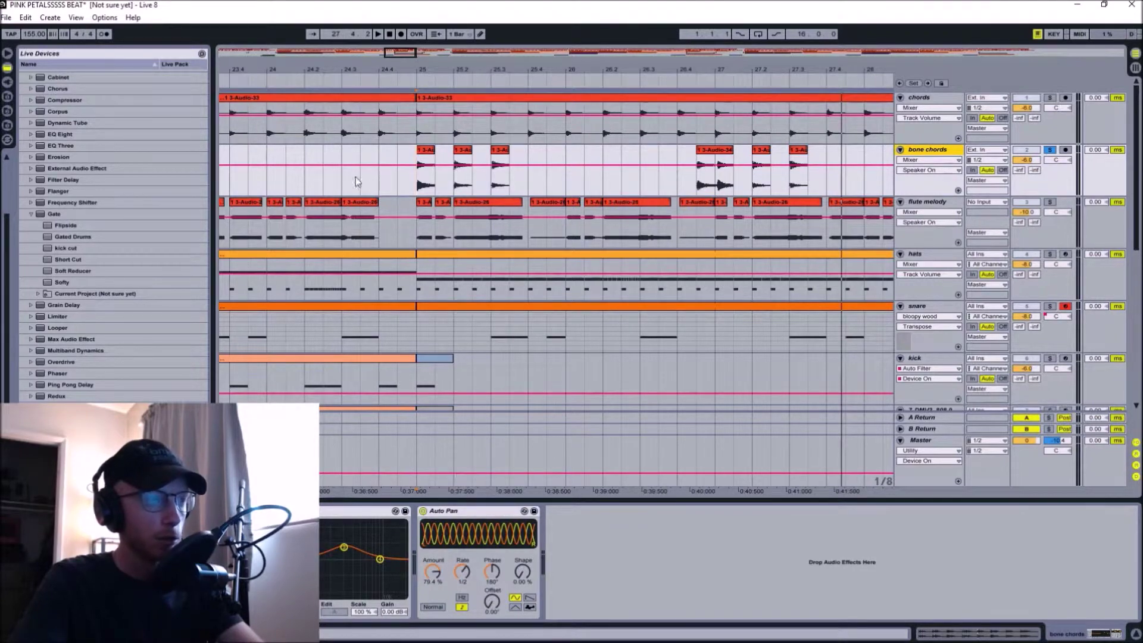
{"action": "left_click_drag", "start_coordinate": [332, 70], "coordinate": [468, 41]}
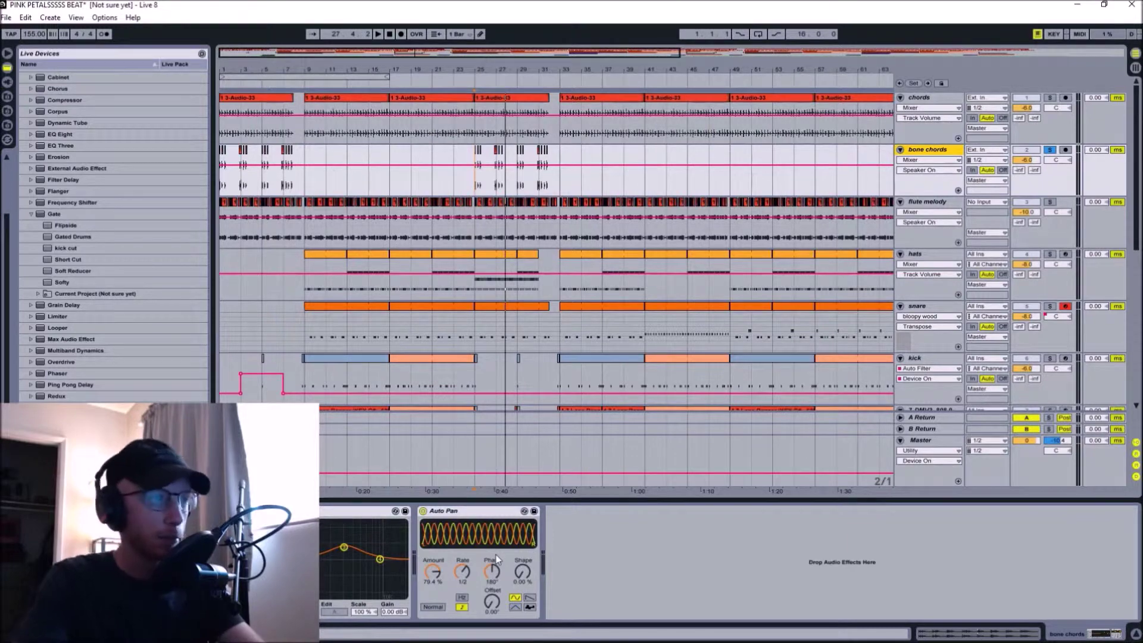
- Solo the splash track and play it from the Splash 03 clip at bar 9
{"action": "mouse_move", "coordinate": [416, 70]}
{"action": "left_mouse_down"}
{"action": "mouse_move", "coordinate": [422, 49]}
{"action": "mouse_move", "coordinate": [431, 80]}
{"action": "left_mouse_up"}
{"action": "scroll", "coordinate": [477, 262], "scroll_direction": "down", "scroll_amount": 3}
{"action": "scroll", "coordinate": [478, 263], "scroll_direction": "up", "scroll_amount": 4}
{"action": "scroll", "coordinate": [417, 256], "scroll_direction": "down", "scroll_amount": 3}
{"action": "scroll", "coordinate": [359, 255], "scroll_direction": "down", "scroll_amount": 3}
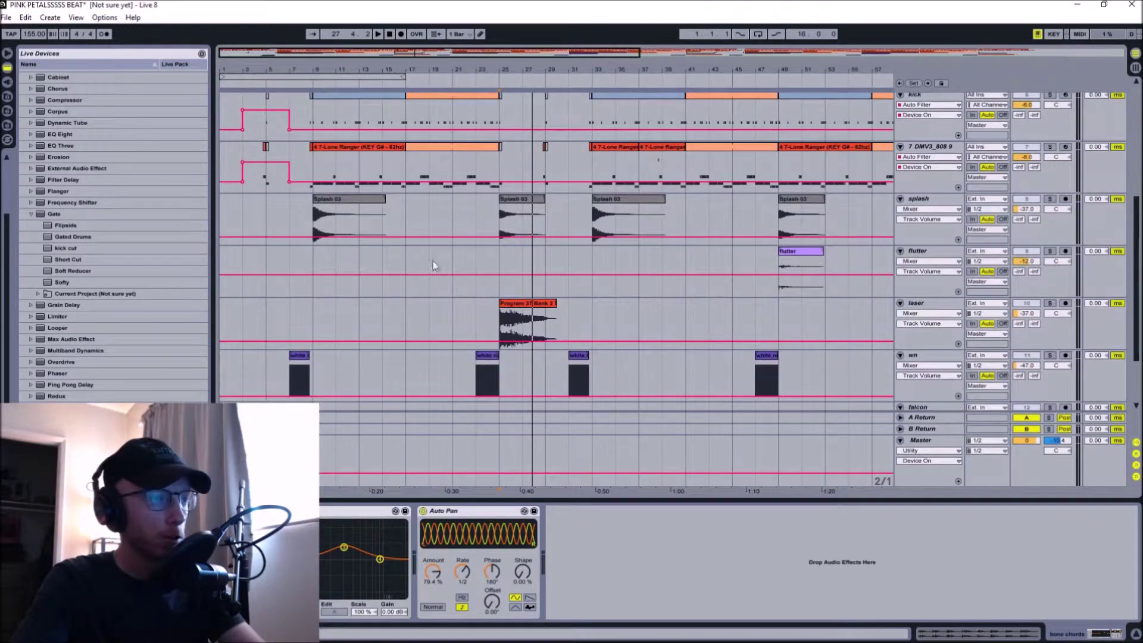
{"action": "left_click_drag", "start_coordinate": [354, 64], "coordinate": [354, 76]}
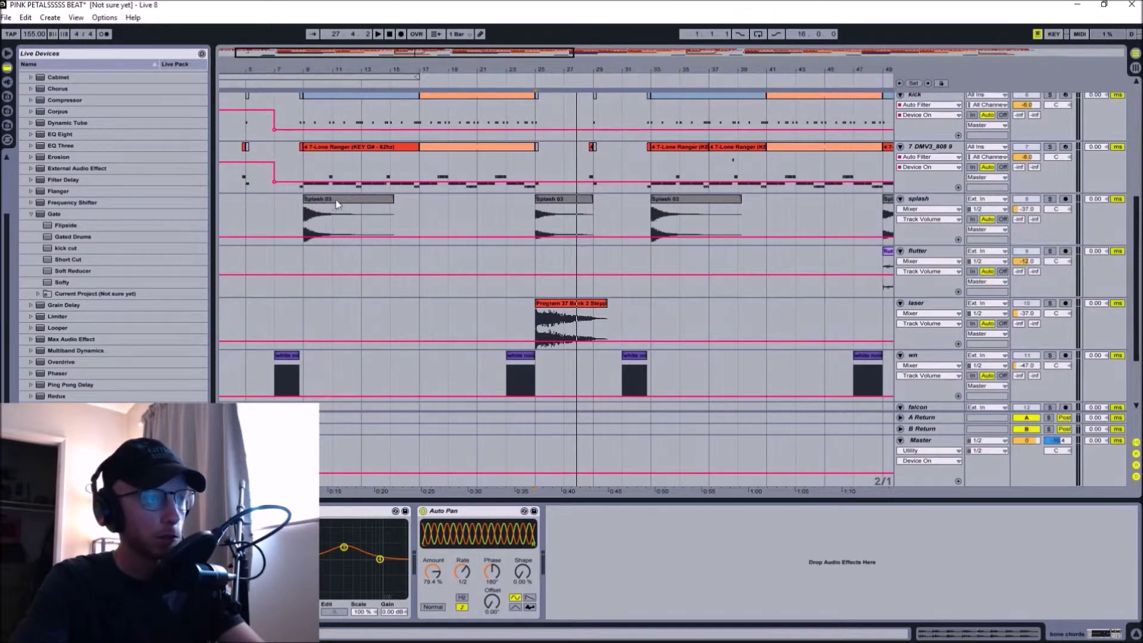
{"action": "left_click", "coordinate": [337, 204]}
{"action": "left_click", "coordinate": [1051, 200]}
{"action": "key", "text": "space"}
- Add the wn track to the solo, play it with the splash from the white noise clip at bar 7, and stop playback
{"action": "left_click_drag", "start_coordinate": [350, 64], "coordinate": [351, 71]}
{"action": "left_click", "coordinate": [287, 354]}
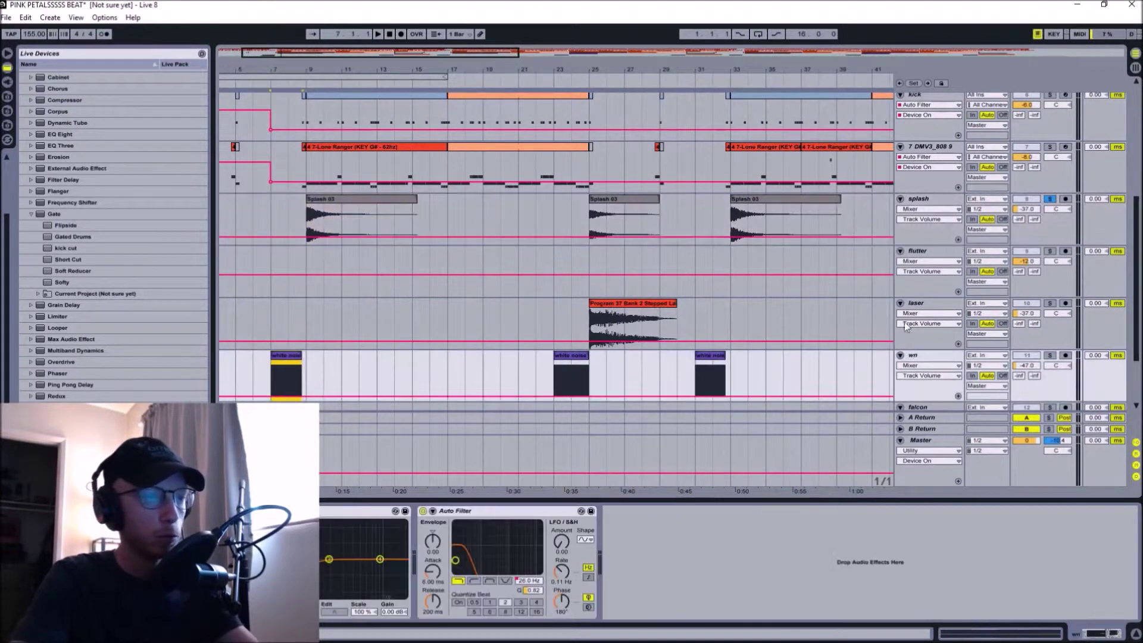
{"action": "left_click", "coordinate": [1050, 356]}
{"action": "key", "text": "space"}
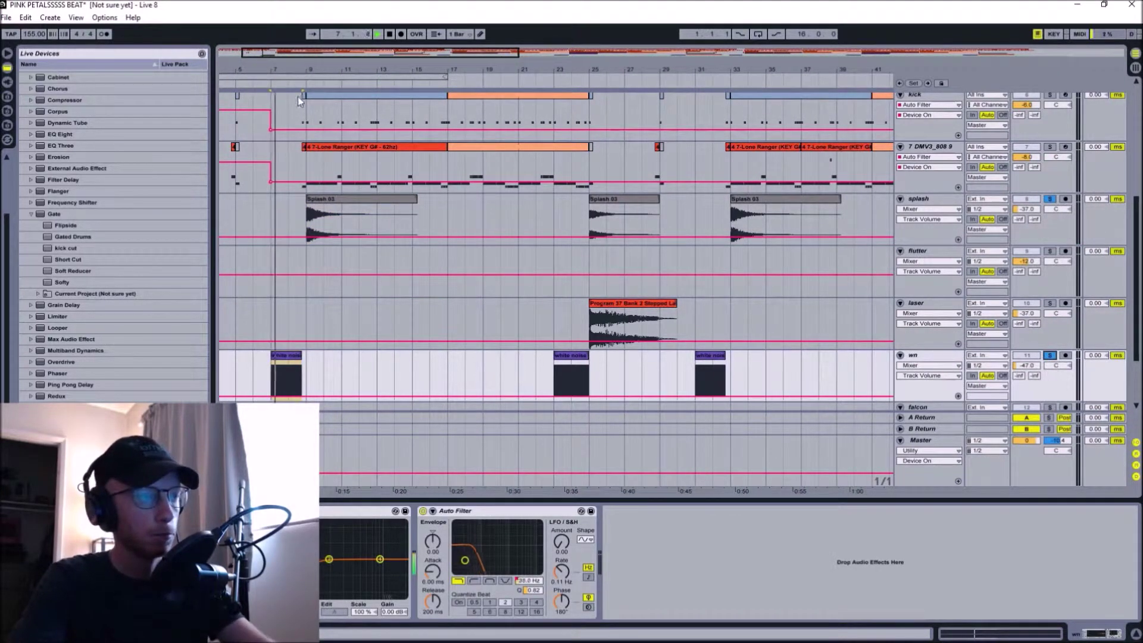
{"action": "key", "text": "plus"}
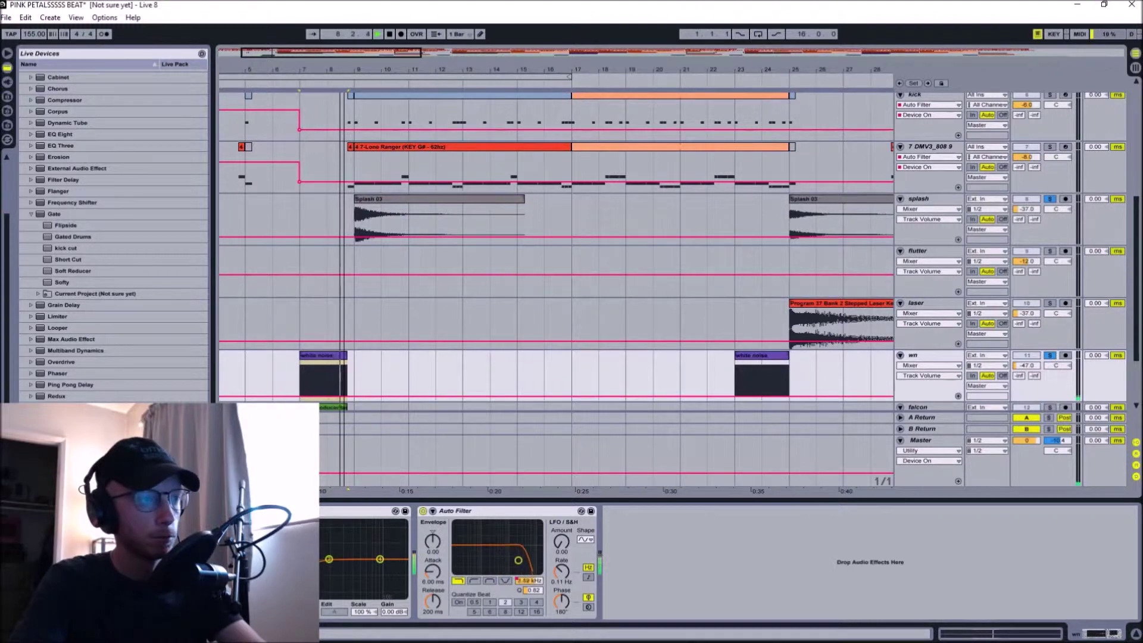
{"action": "left_click_drag", "start_coordinate": [338, 69], "coordinate": [338, 49]}
{"action": "key", "text": "space"}
- Look over the splash, flutter, laser and white noise clips across the arrangement, selecting the Splash 03 clip at bar 9
{"action": "key", "text": "minus"}
{"action": "scroll", "coordinate": [453, 268], "scroll_direction": "down", "scroll_amount": 4}
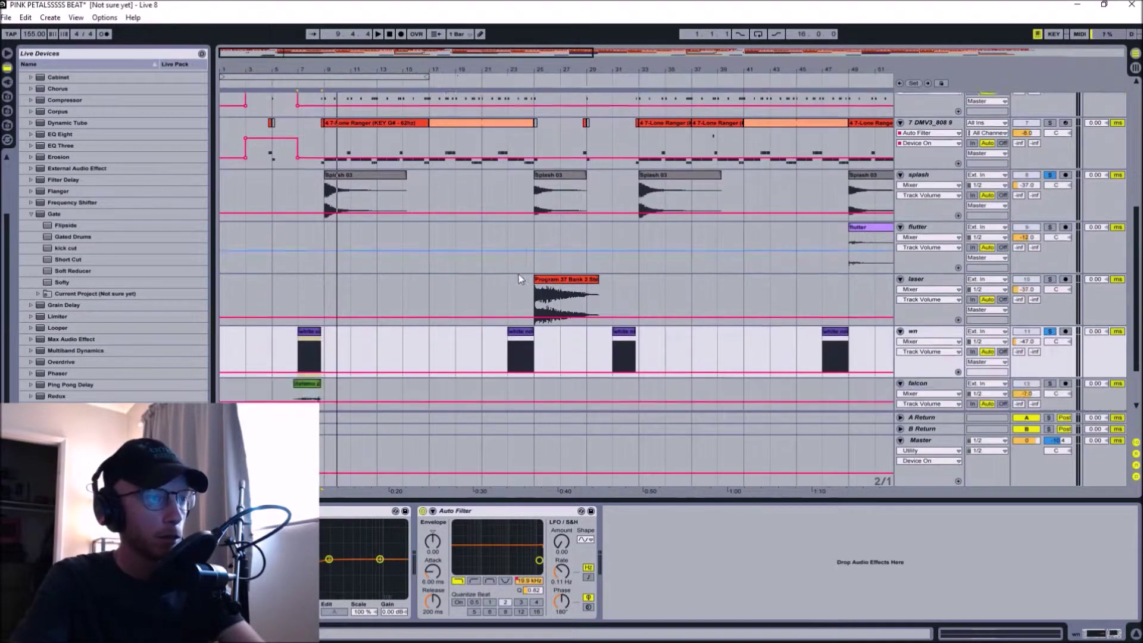
{"action": "scroll", "coordinate": [433, 280], "scroll_direction": "up", "scroll_amount": 1}
{"action": "left_click_drag", "start_coordinate": [566, 67], "coordinate": [415, 65]}
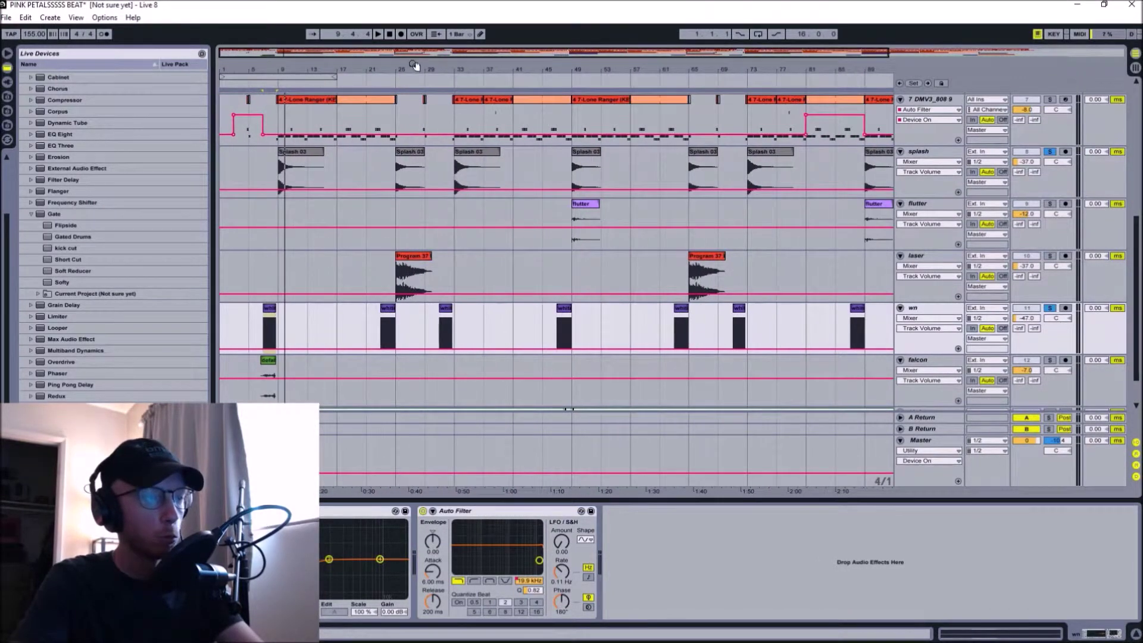
{"action": "left_click", "coordinate": [301, 158]}
{"action": "left_click_drag", "start_coordinate": [640, 71], "coordinate": [564, 100]}
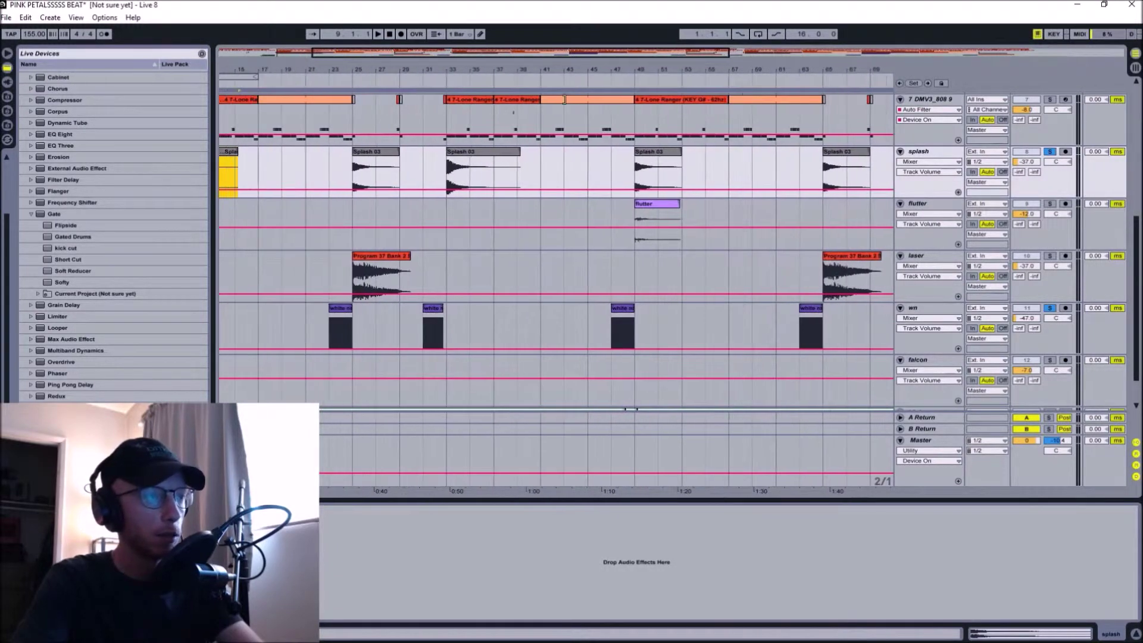
- Select the splash and laser clips at bar 25, add the laser track to the solo, and play that section, stopping after a short listen
{"action": "left_click_drag", "start_coordinate": [378, 73], "coordinate": [376, 95]}
{"action": "left_click", "coordinate": [375, 151]}
{"action": "left_click", "coordinate": [384, 256], "text": "ctrl"}
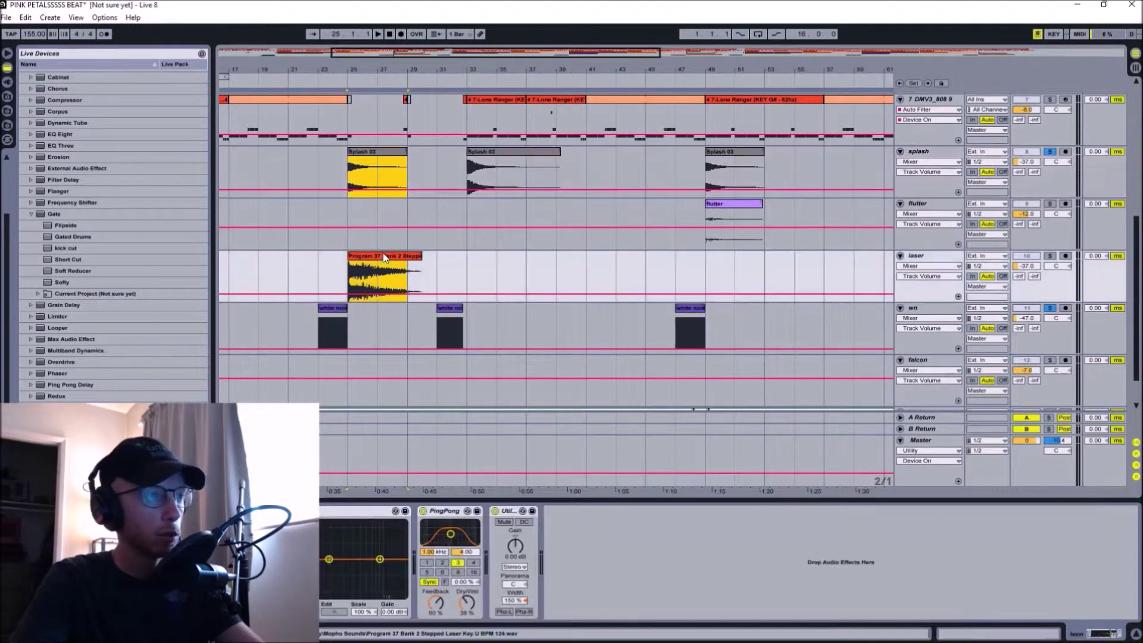
{"action": "left_click_drag", "start_coordinate": [368, 76], "coordinate": [395, 86]}
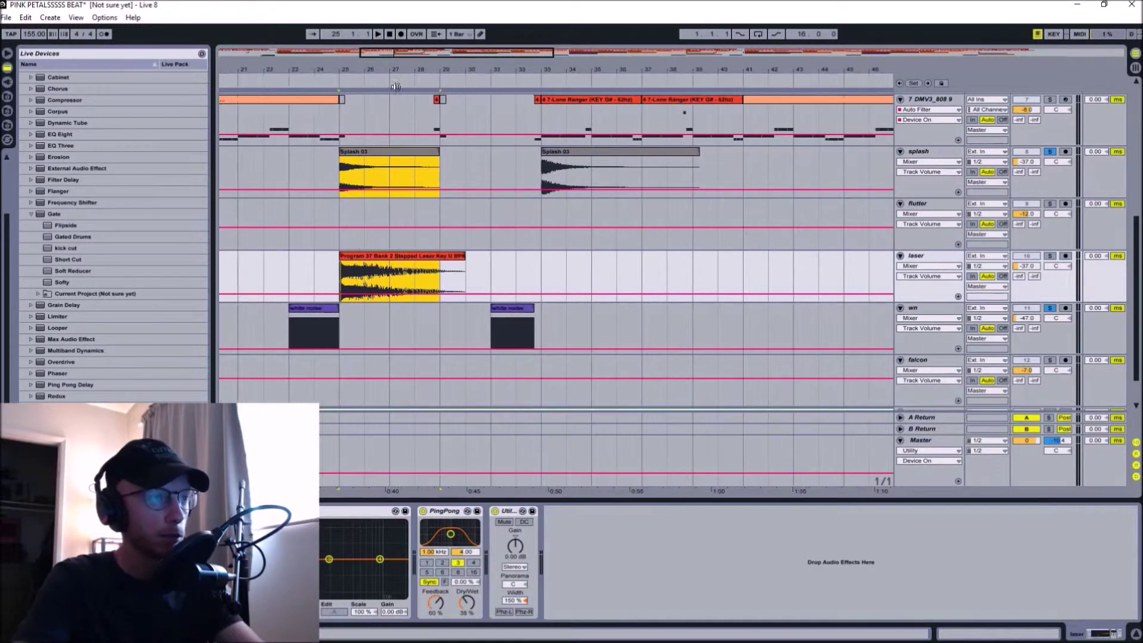
{"action": "left_click", "coordinate": [1050, 256]}
{"action": "key", "text": "space"}
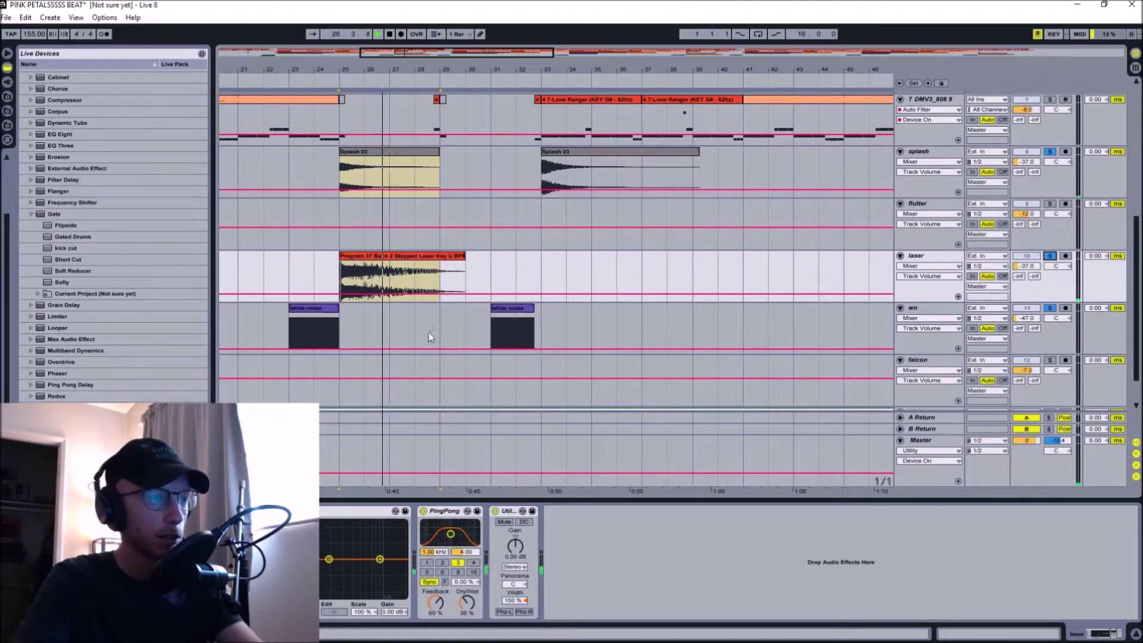
{"action": "key", "text": "space"}
- Turn off the laser track's PingPong delay, solo only the laser, and listen to it from bar 25
{"action": "left_click", "coordinate": [423, 511]}
{"action": "key", "text": "space"}
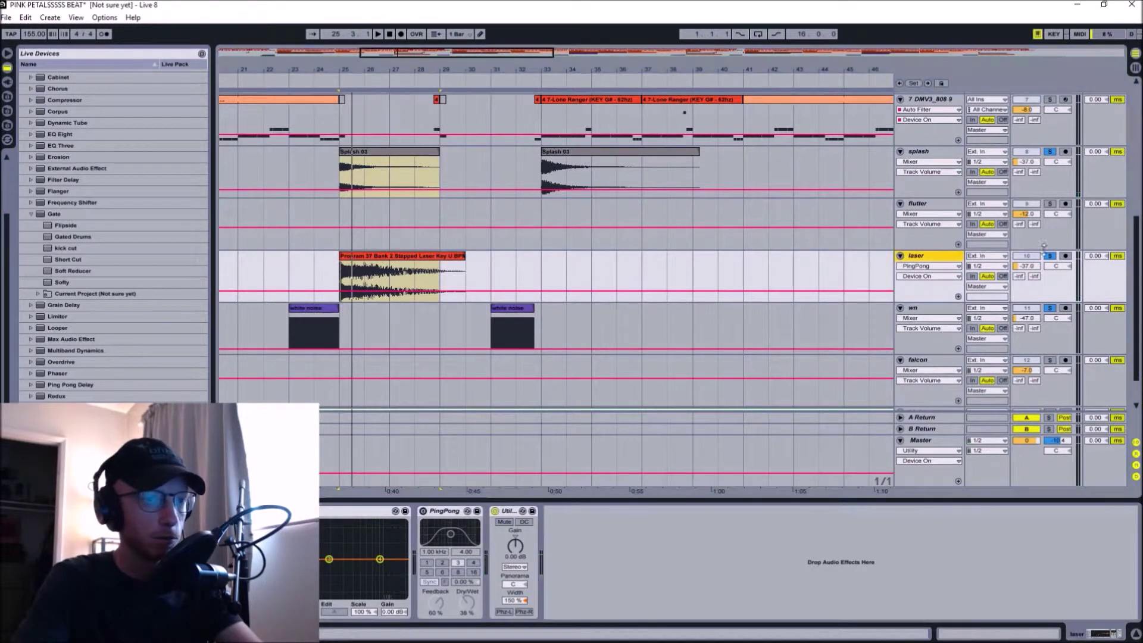
{"action": "left_click", "coordinate": [1051, 256]}
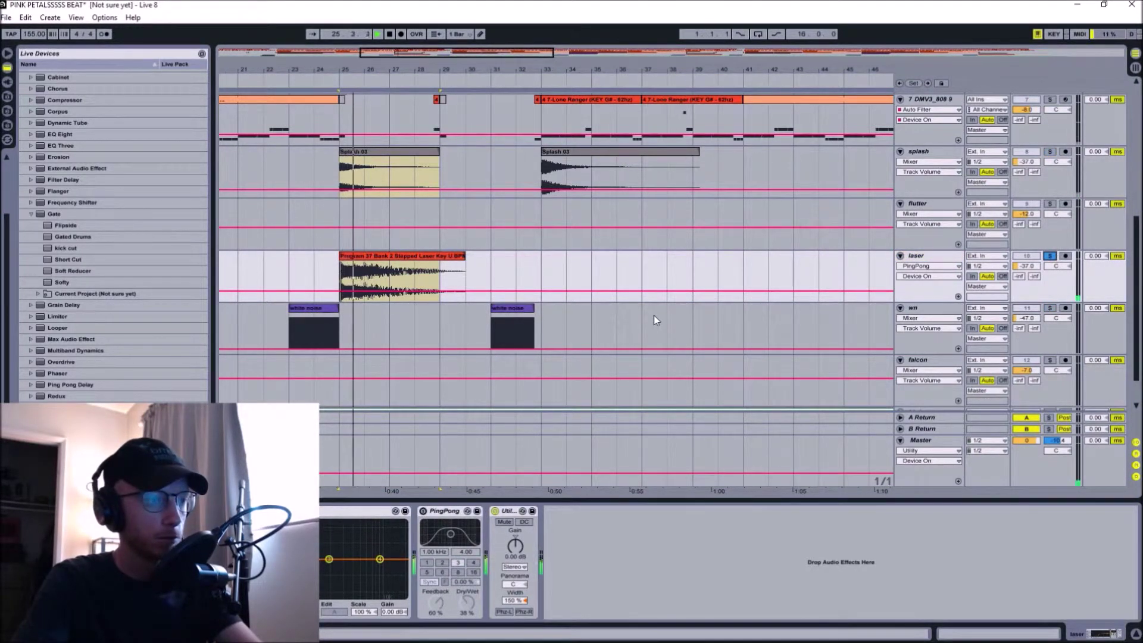
{"action": "key", "text": "space"}
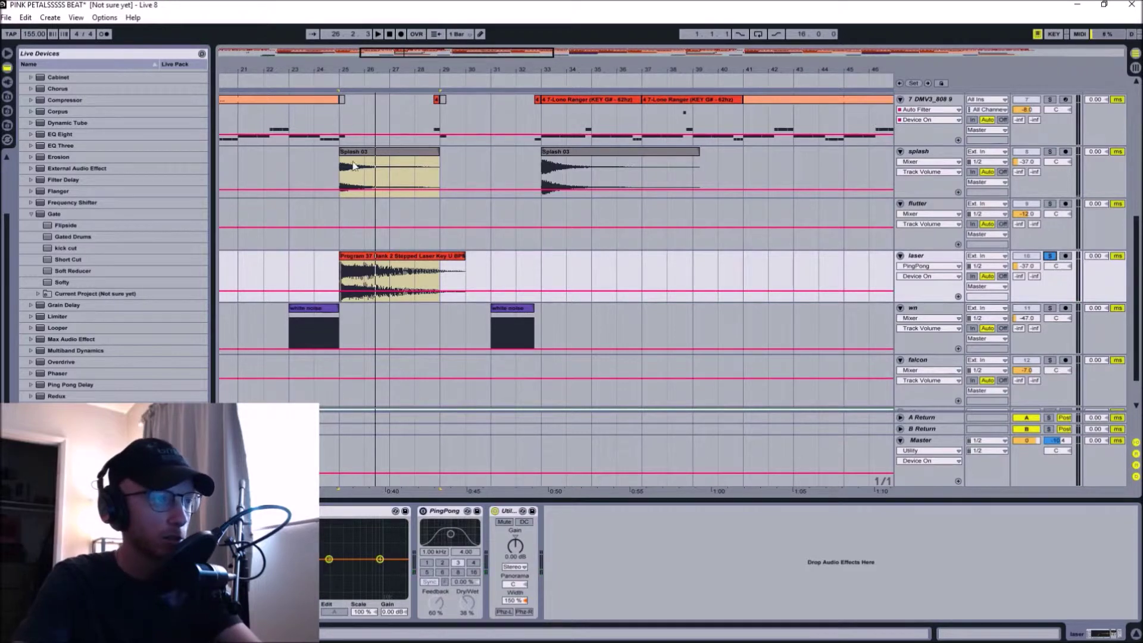
- Turn the laser track's PingPong delay back on and play the soloed laser from bar 25
{"action": "left_click_drag", "start_coordinate": [368, 67], "coordinate": [369, 86]}
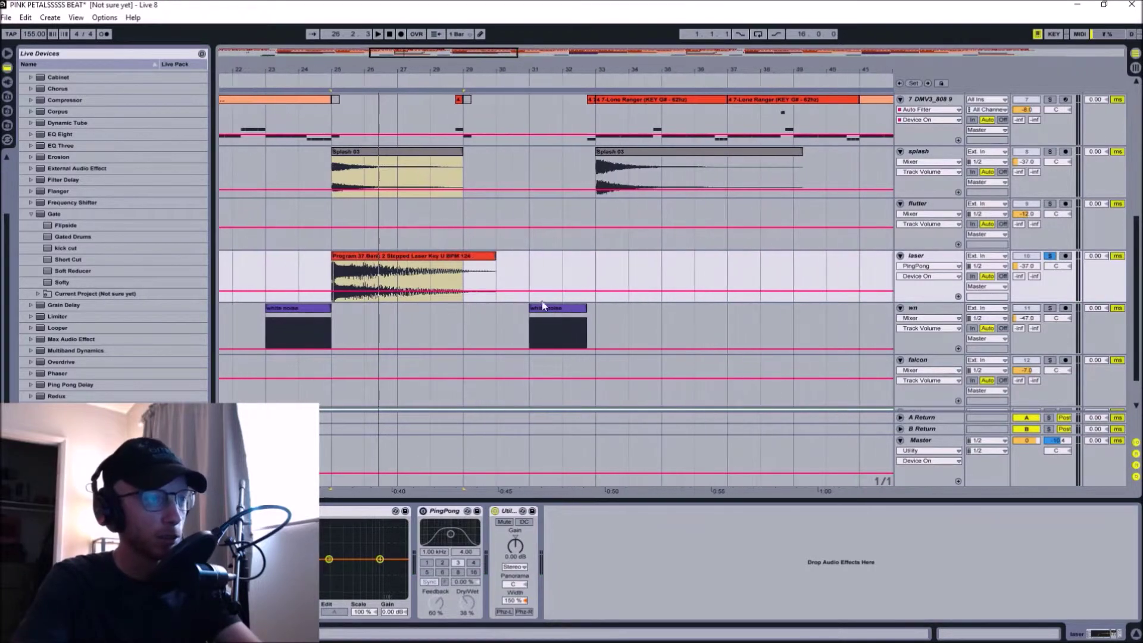
{"action": "left_click", "coordinate": [422, 511]}
{"action": "key", "text": "space"}
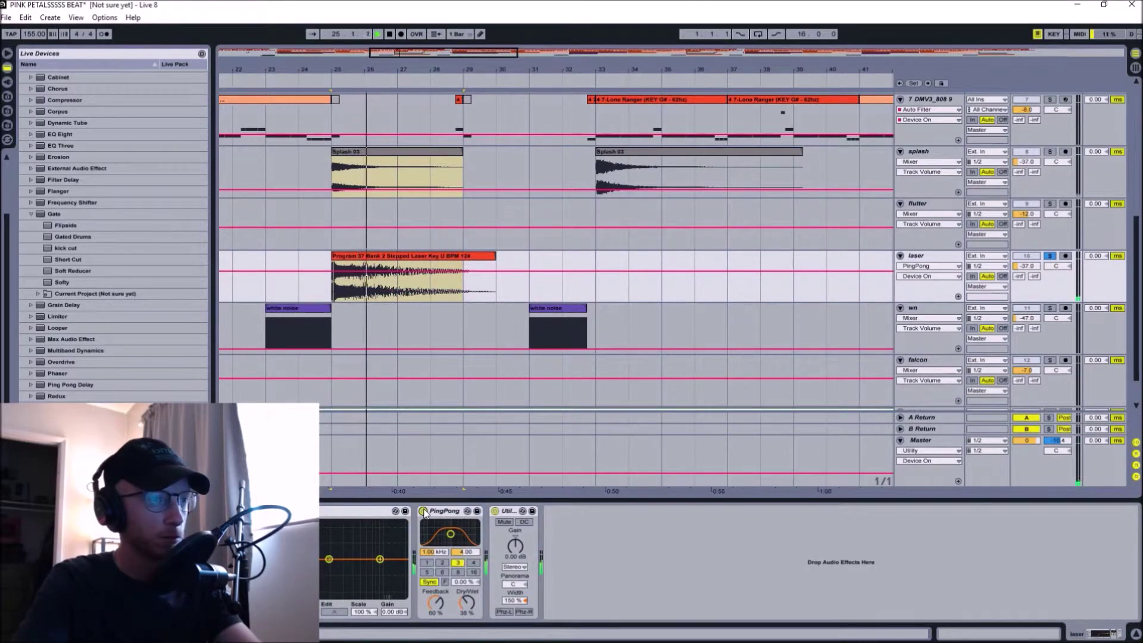
- Add the flutter track to the solo, play from the clips at bar 49, and stop playback
{"action": "left_click_drag", "start_coordinate": [636, 72], "coordinate": [397, 43]}
{"action": "left_click", "coordinate": [635, 153]}
{"action": "left_click_drag", "start_coordinate": [647, 69], "coordinate": [572, 75]}
{"action": "left_click", "coordinate": [1050, 204]}
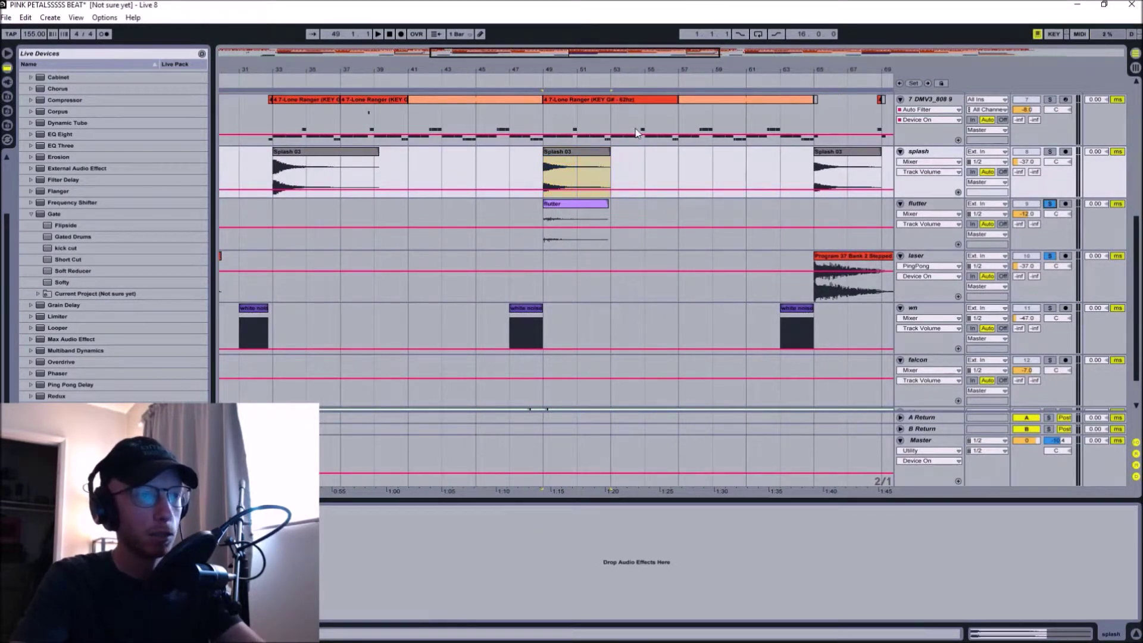
{"action": "left_click_drag", "start_coordinate": [577, 71], "coordinate": [577, 98]}
{"action": "key", "text": "space"}
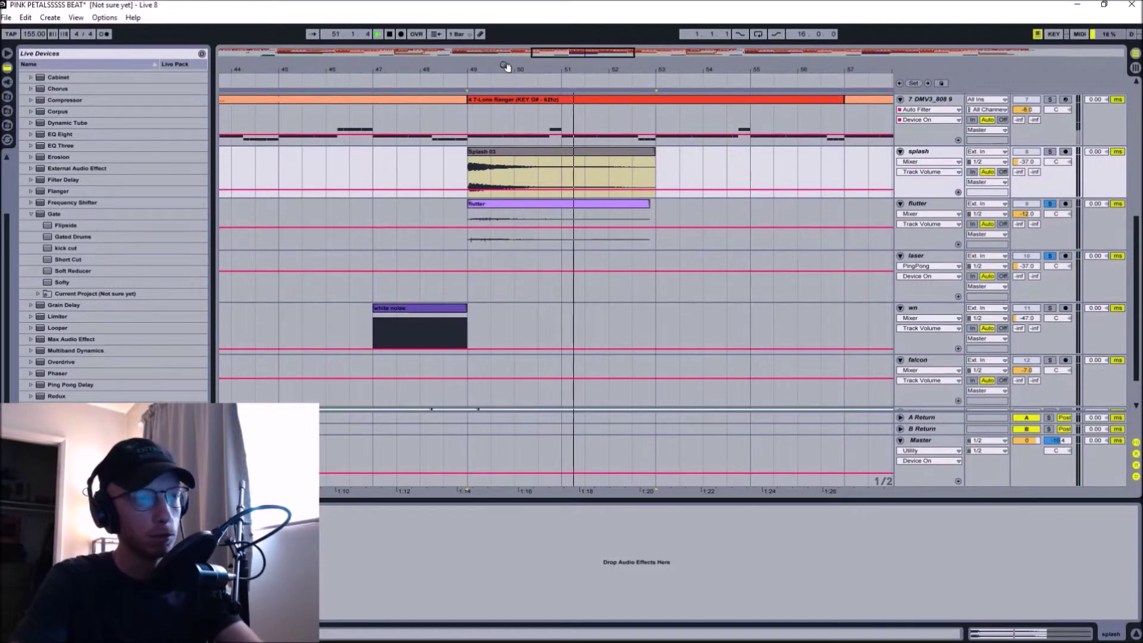
{"action": "key", "text": "space"}
- Select the chords clip at bar 9 and clear the solo on every track
{"action": "key", "text": "minus"}
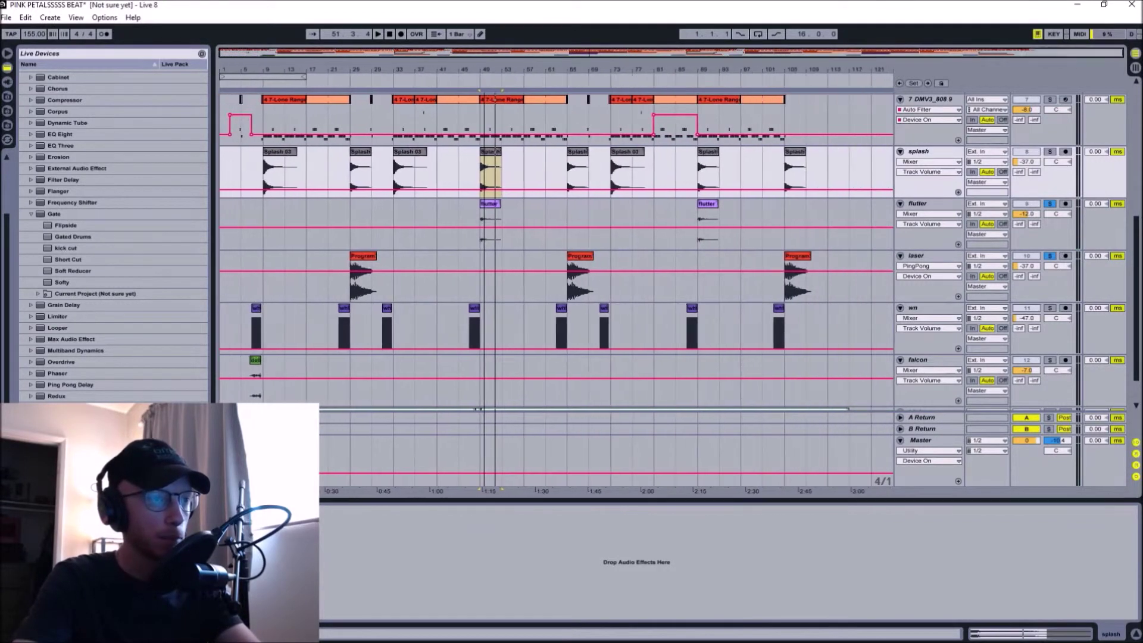
{"action": "scroll", "coordinate": [555, 220], "scroll_direction": "down", "scroll_amount": 1}
{"action": "scroll", "coordinate": [556, 220], "scroll_direction": "up", "scroll_amount": 5}
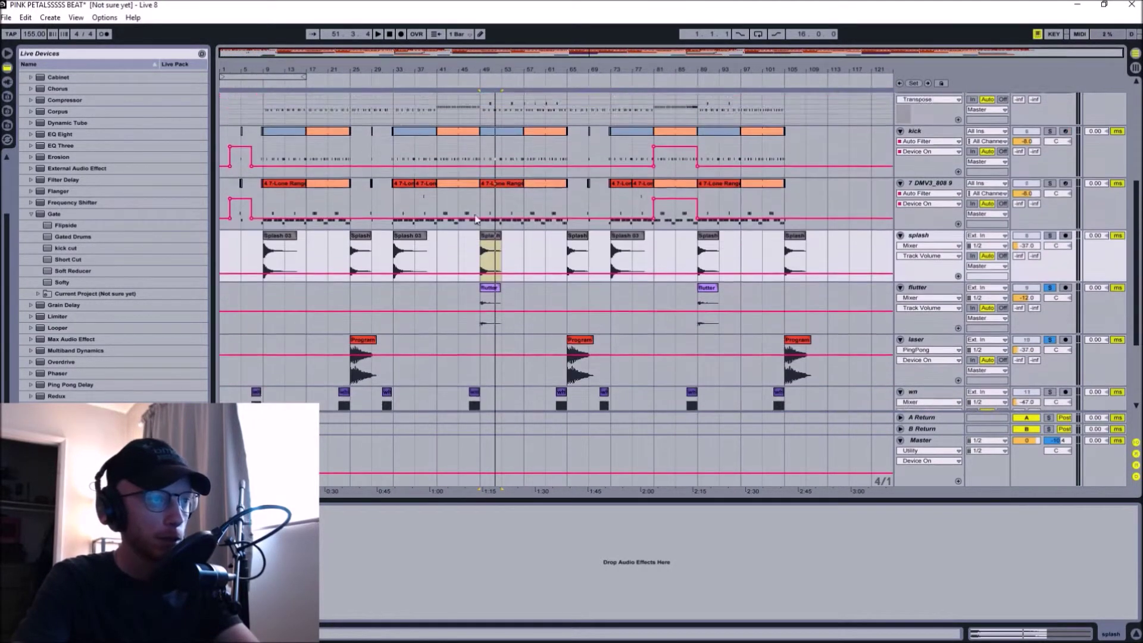
{"action": "scroll", "coordinate": [449, 223], "scroll_direction": "up", "scroll_amount": 4}
{"action": "key", "text": "plus"}
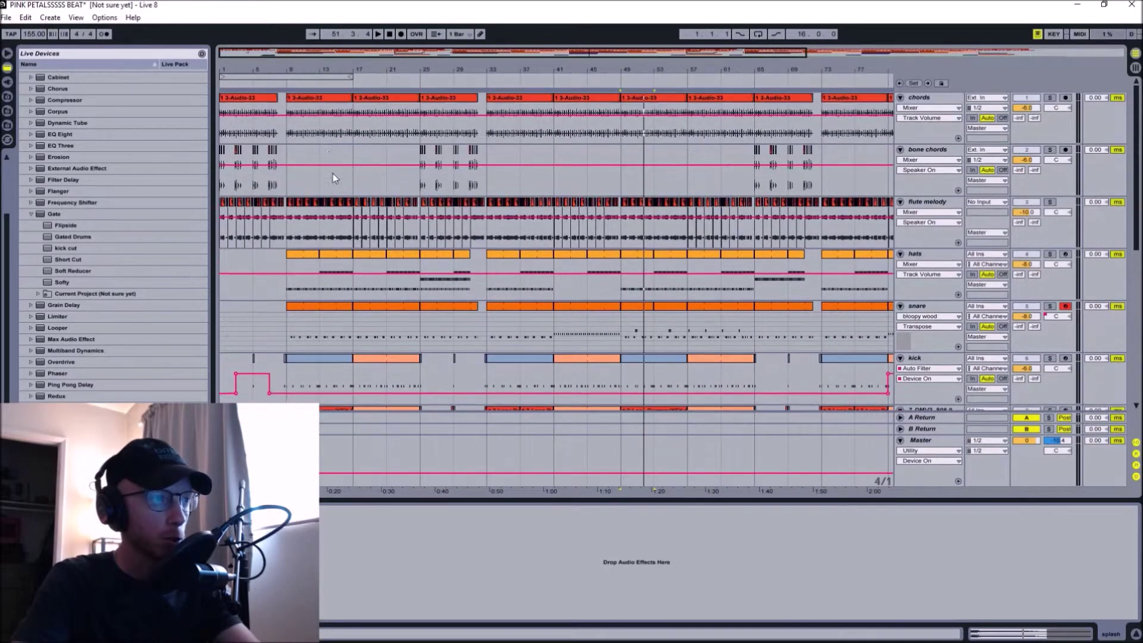
{"action": "left_click_drag", "start_coordinate": [298, 72], "coordinate": [300, 70]}
{"action": "left_click", "coordinate": [309, 98]}
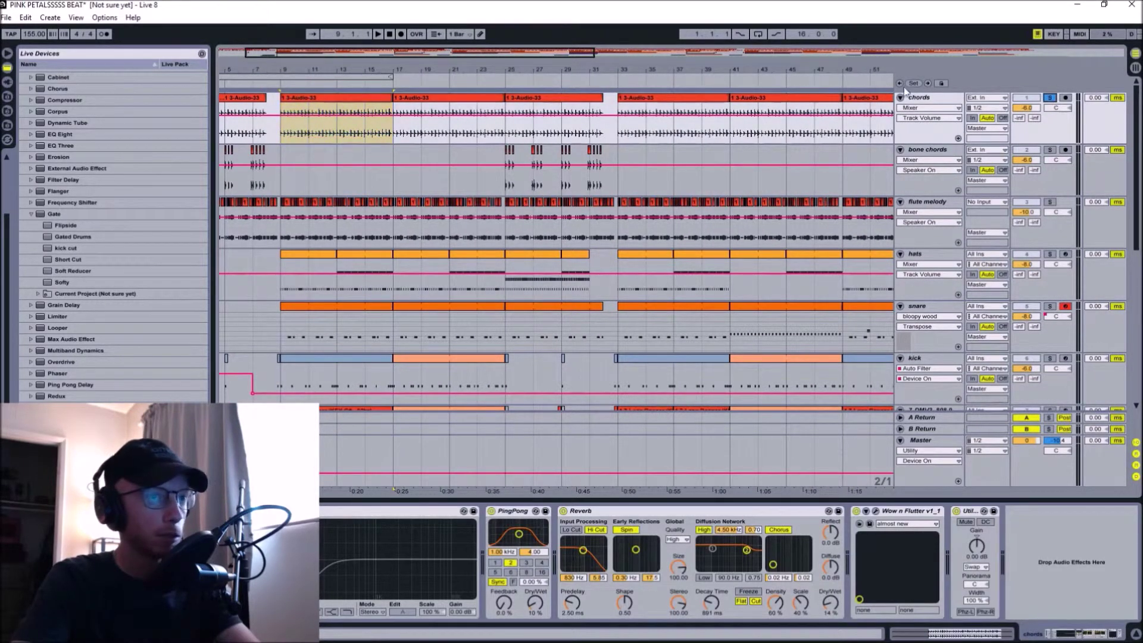
{"action": "left_click", "coordinate": [1051, 98]}
- Look over the full arrangement and play the whole beat with all tracks from bar 9
{"action": "left_click_drag", "start_coordinate": [291, 67], "coordinate": [481, 131]}
{"action": "left_click_drag", "start_coordinate": [481, 79], "coordinate": [416, 73]}
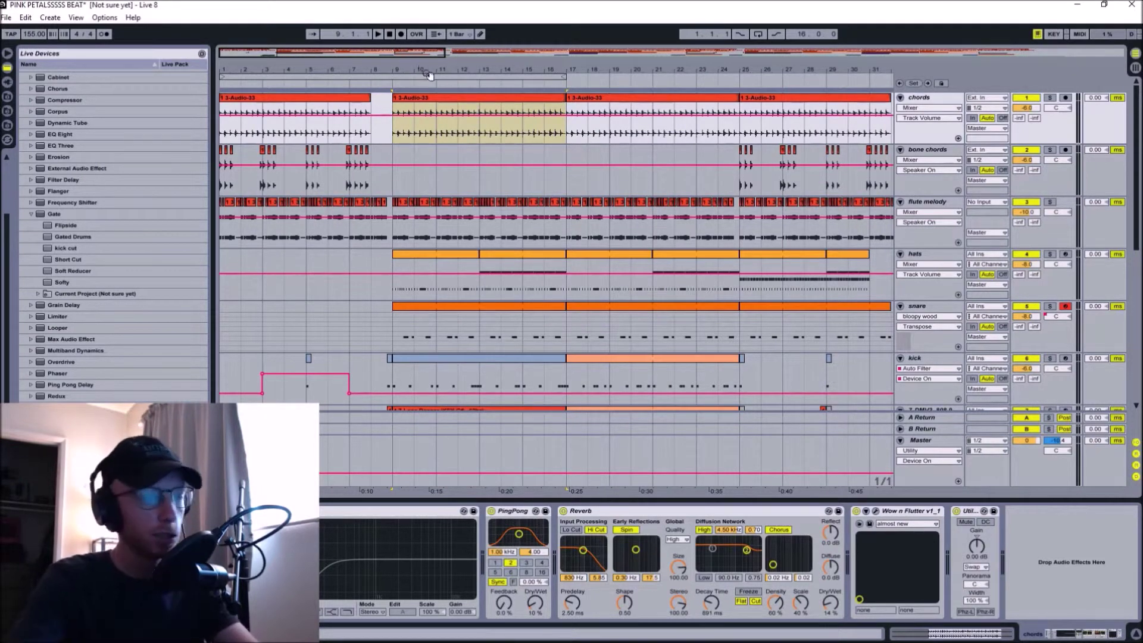
{"action": "scroll", "coordinate": [467, 172], "scroll_direction": "down", "scroll_amount": 5}
{"action": "scroll", "coordinate": [466, 172], "scroll_direction": "up", "scroll_amount": 5}
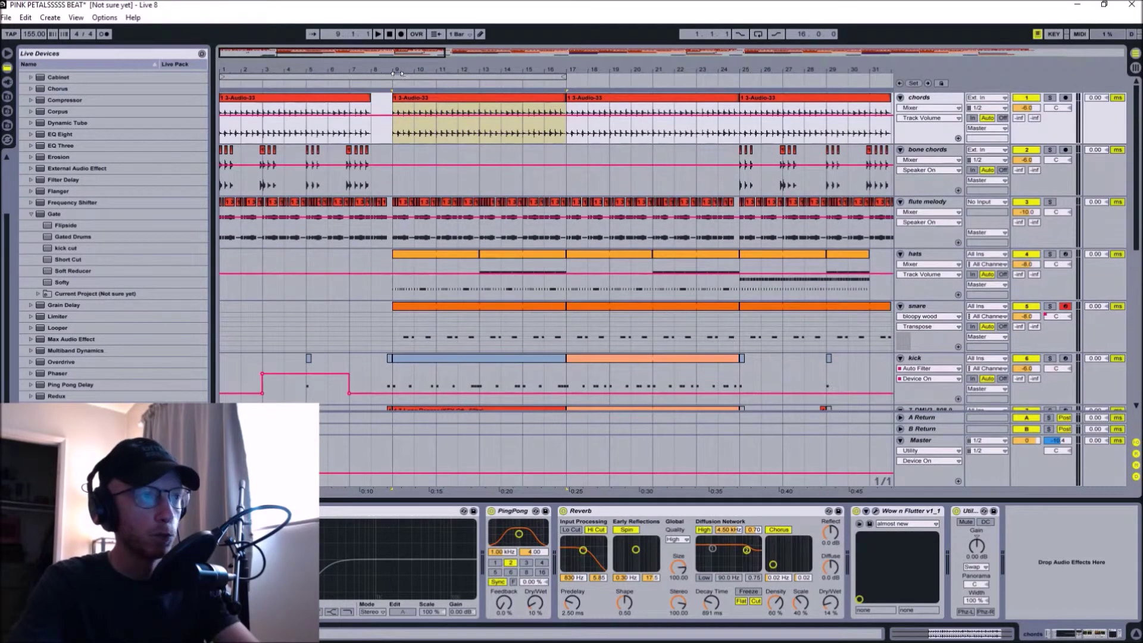
{"action": "left_click_drag", "start_coordinate": [397, 73], "coordinate": [400, 70]}
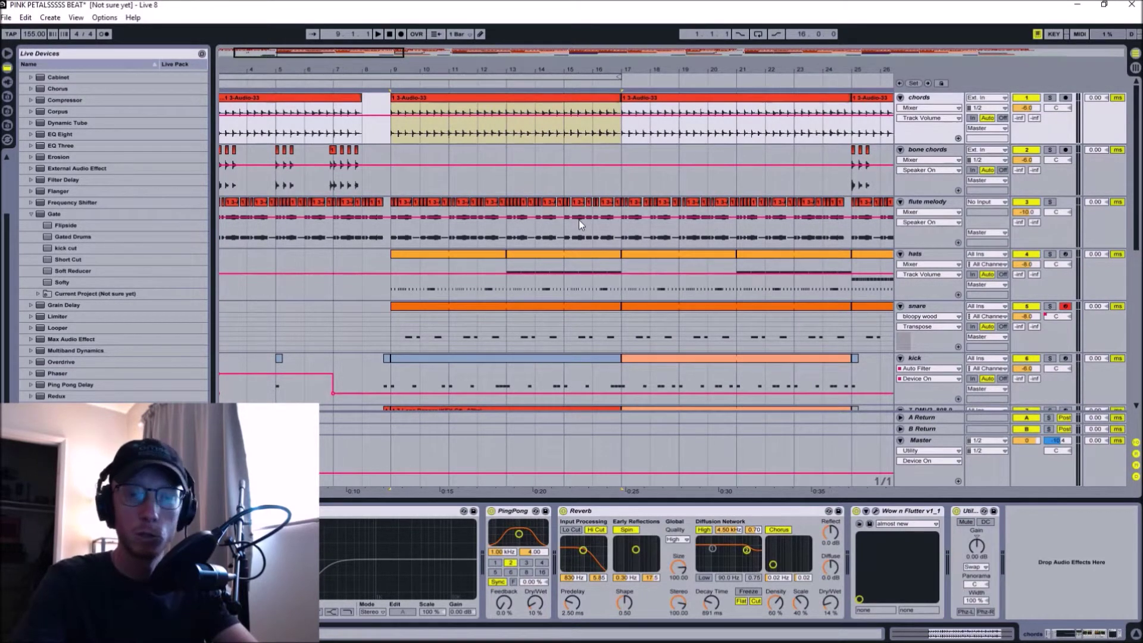
{"action": "left_click_drag", "start_coordinate": [441, 71], "coordinate": [451, 64]}
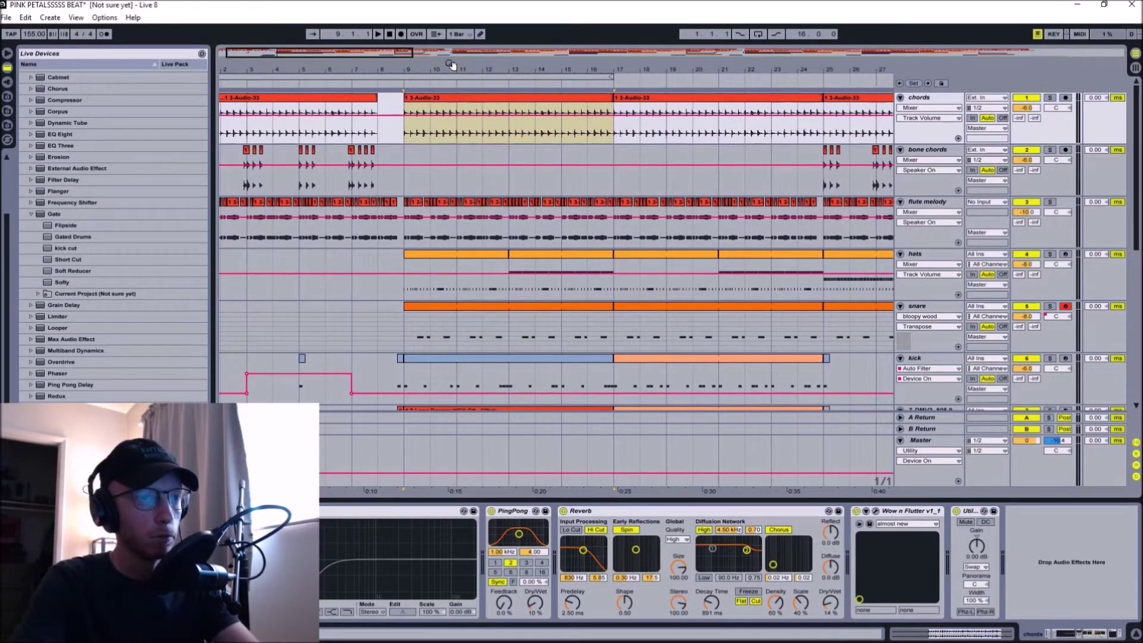
{"action": "left_click_drag", "start_coordinate": [453, 67], "coordinate": [452, 62]}
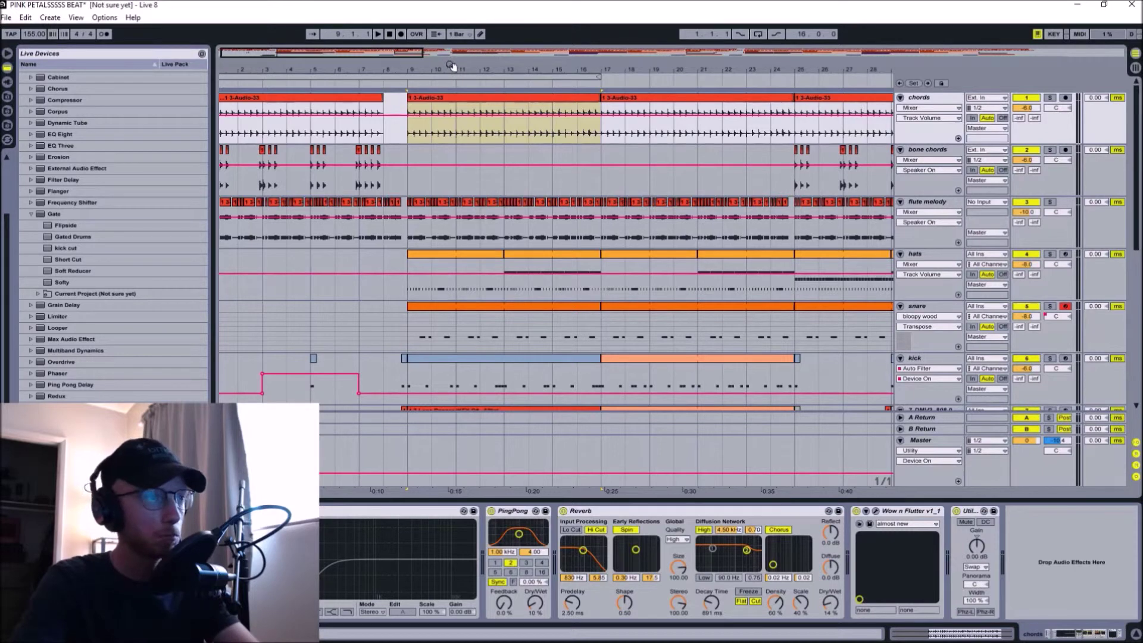
{"action": "left_click_drag", "start_coordinate": [451, 64], "coordinate": [433, 66]}
{"action": "key", "text": "space"}
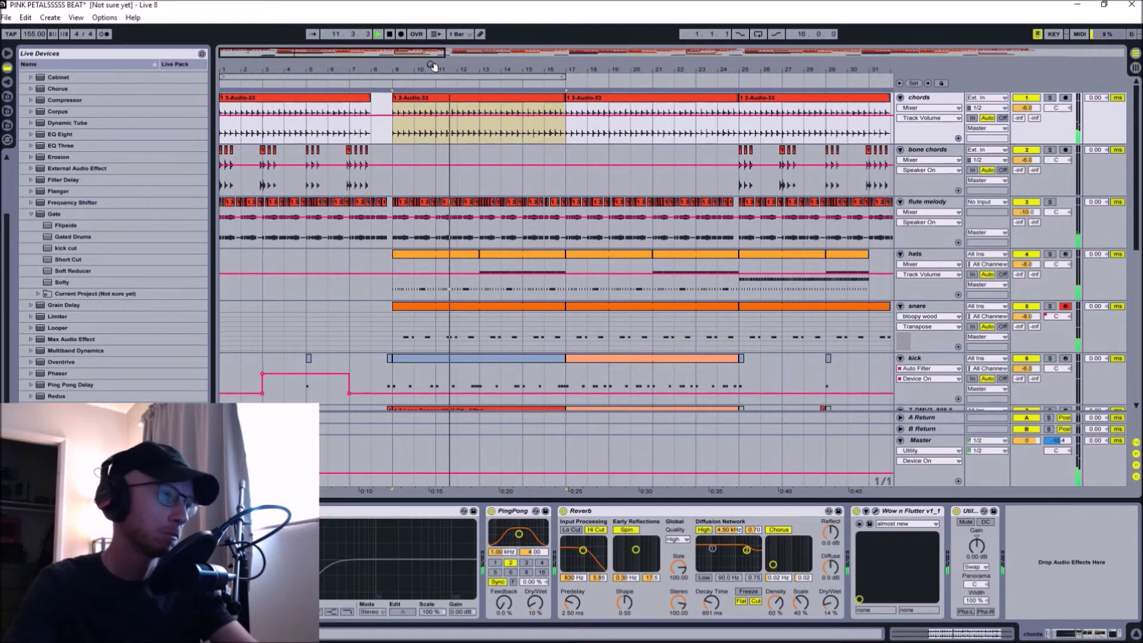
{"action": "left_click_drag", "start_coordinate": [432, 65], "coordinate": [344, 63]}
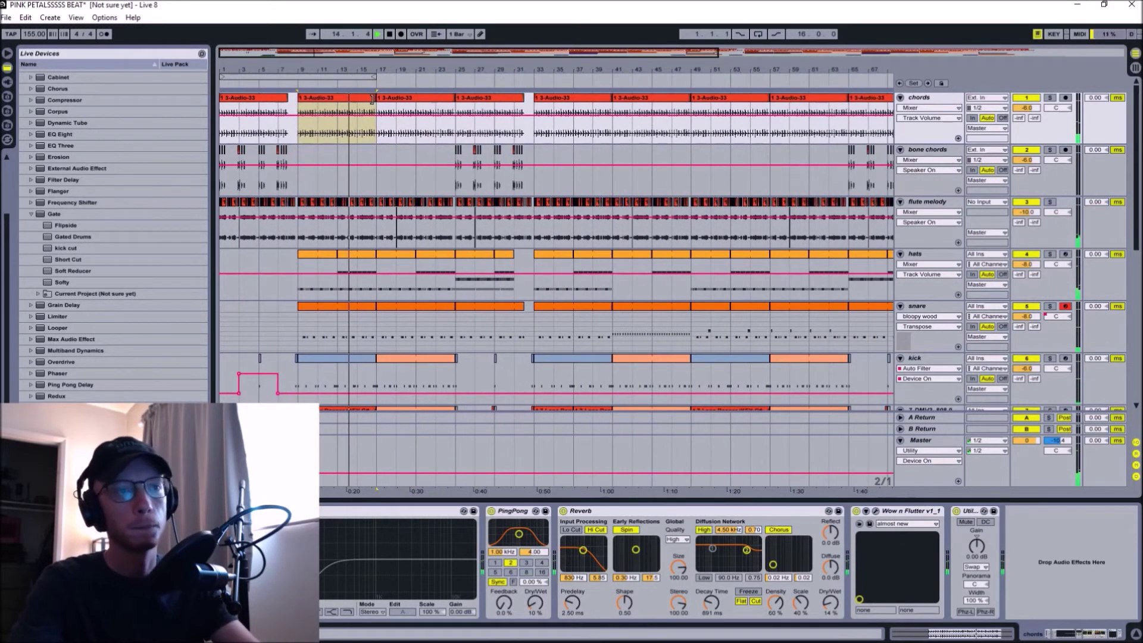